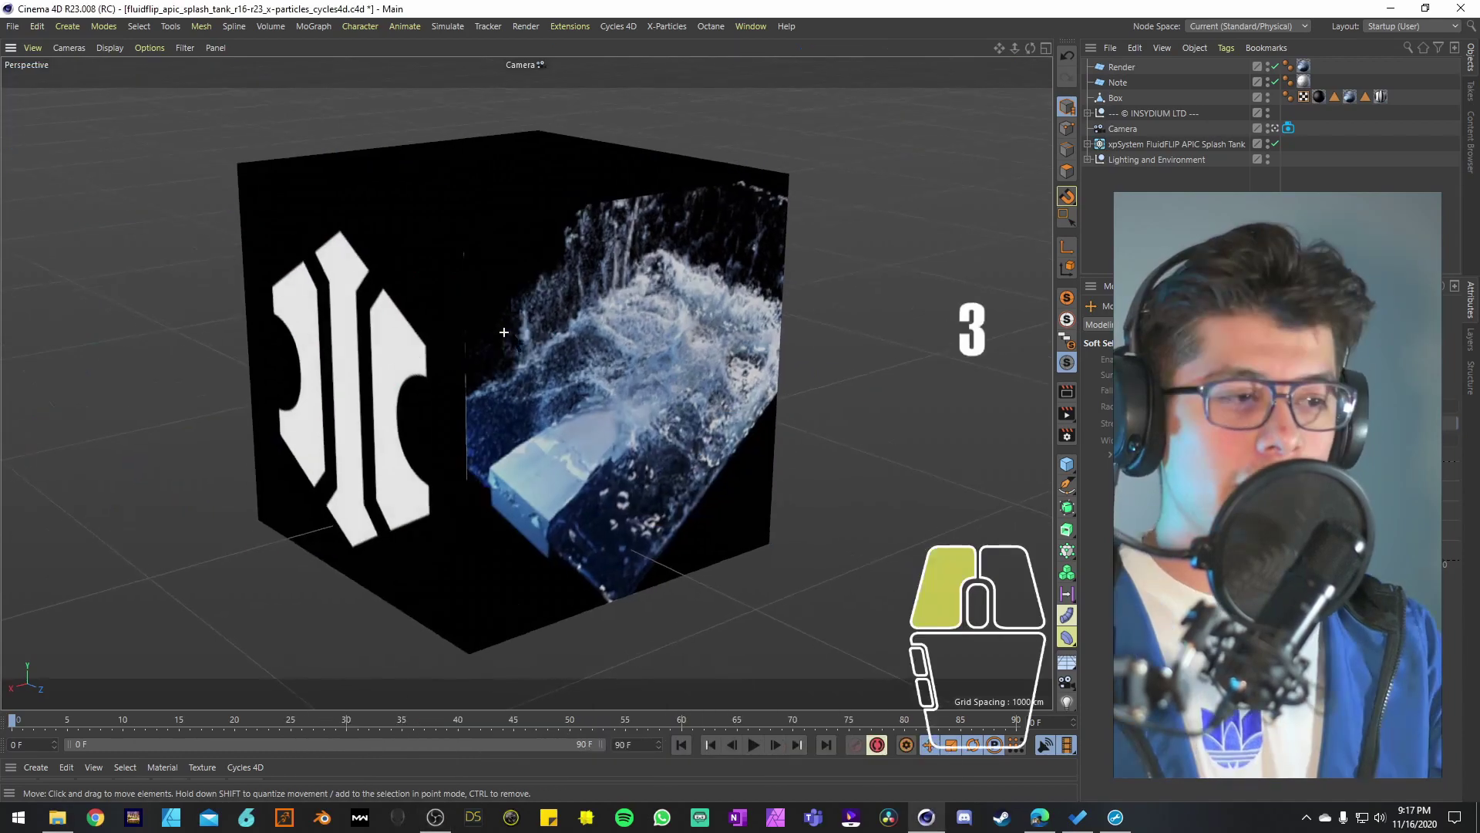
Step: Orbit the viewport around the promo cube to see it from a couple of angles
alt+drag(470, 332, 546, 335)
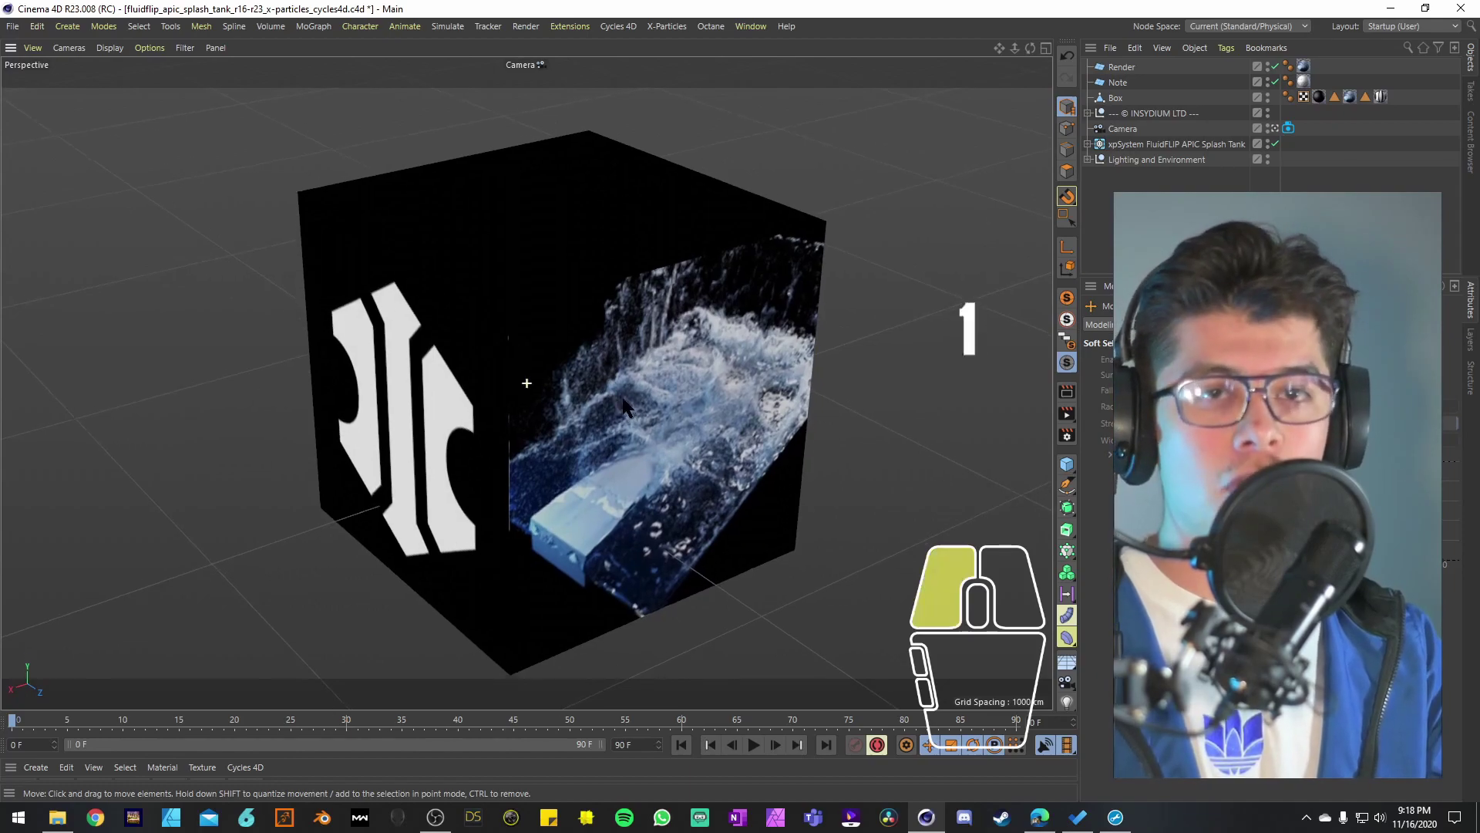
alt+drag(626, 406, 620, 405)
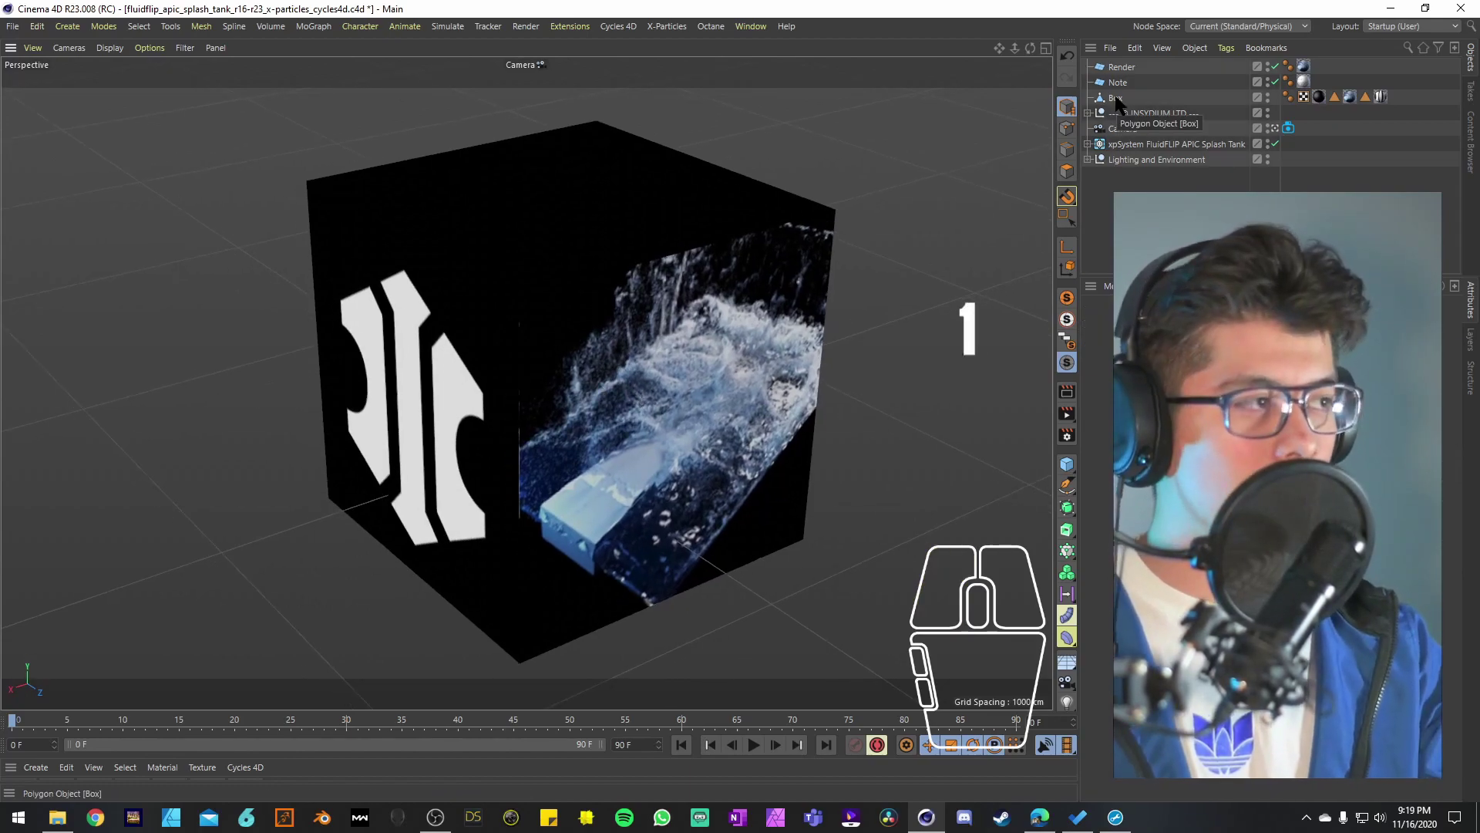
Step: In Polygon mode, select the Box's top face, then start a line knife cut and cancel it
click(1116, 98)
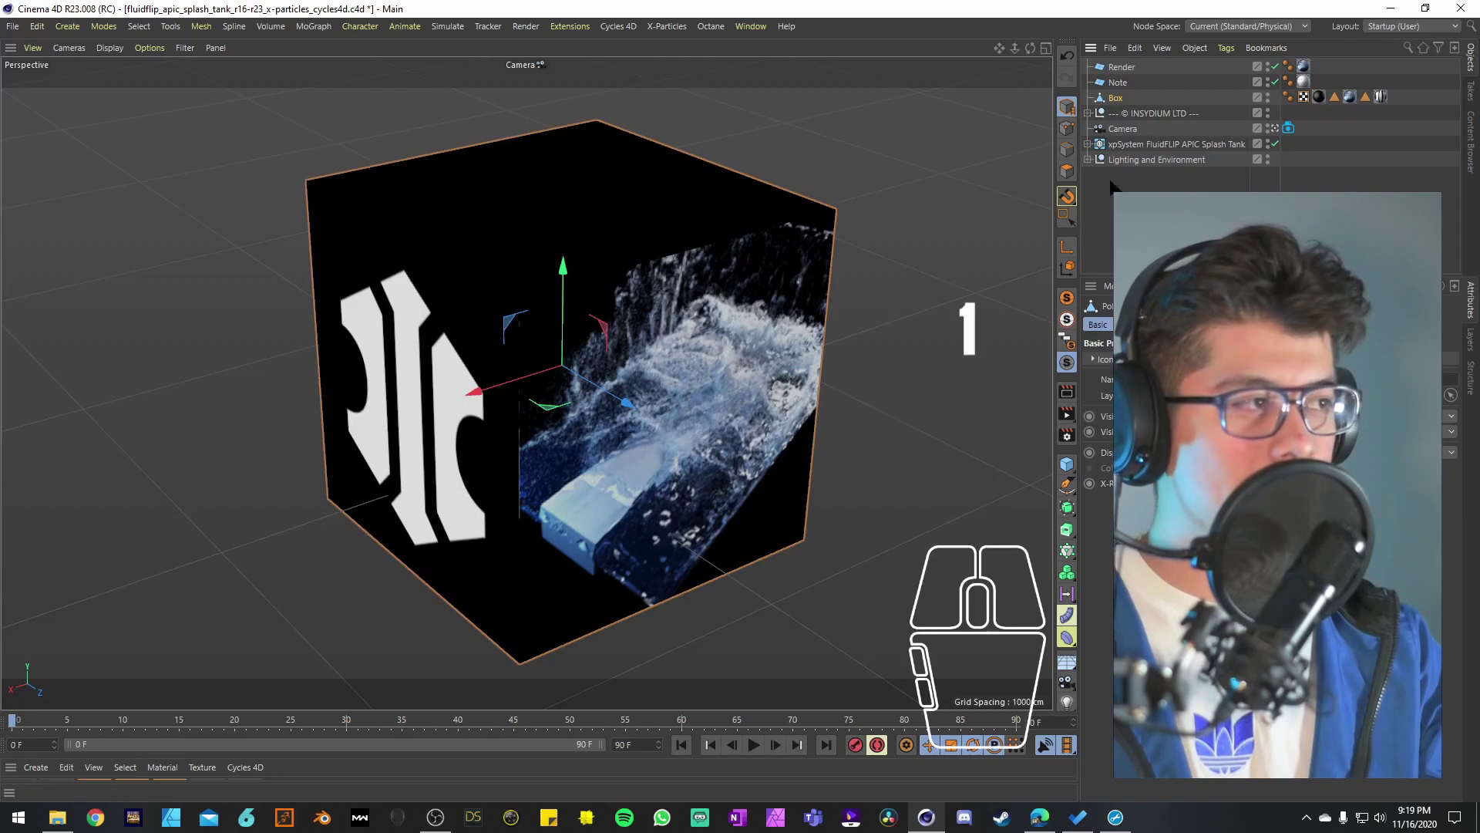
click(1067, 171)
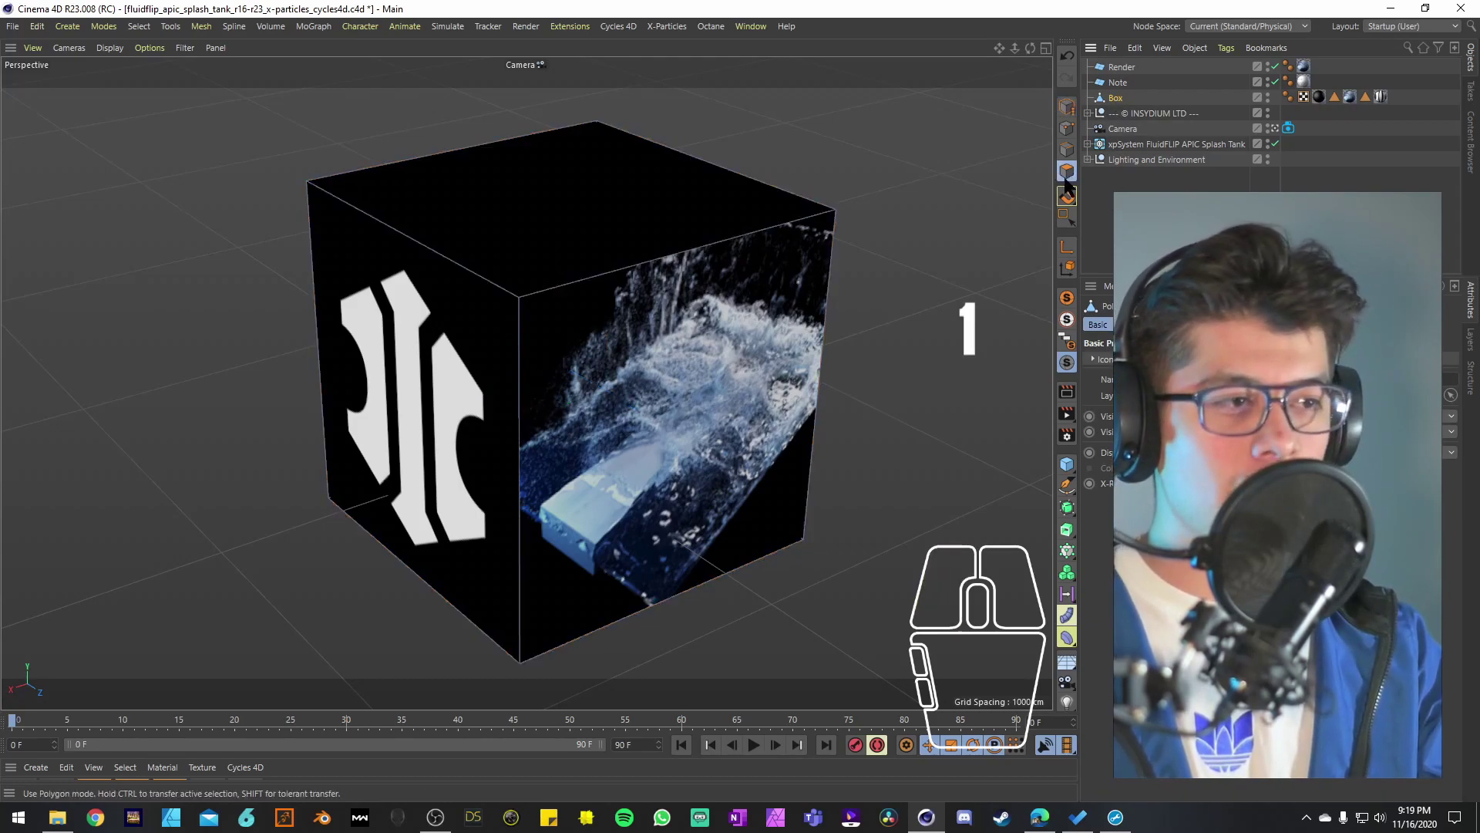
click(551, 216)
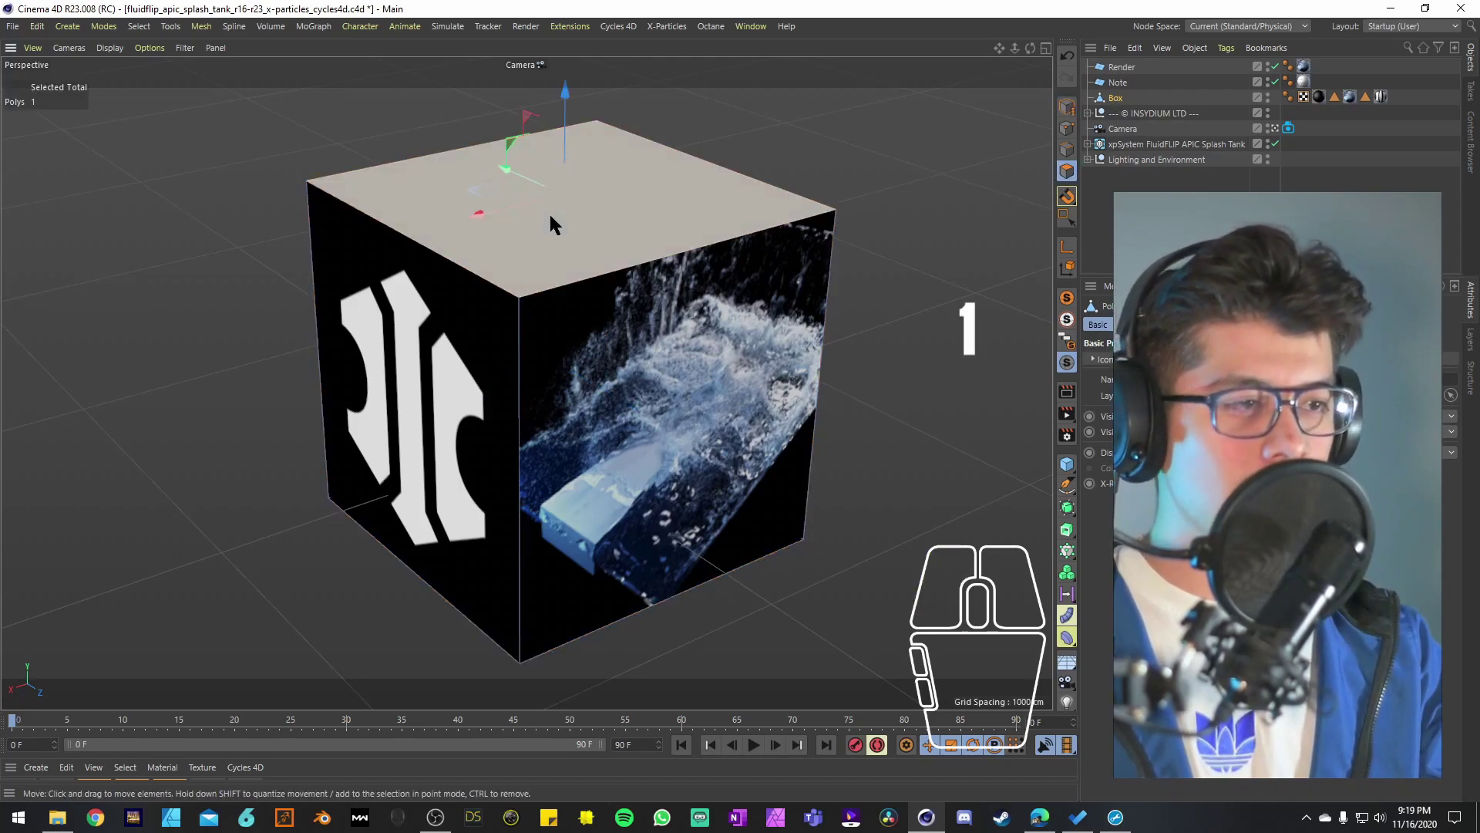
mouse_move(603, 229)
mouse_down()
mouse_move(609, 266)
mouse_move(601, 254)
mouse_up()
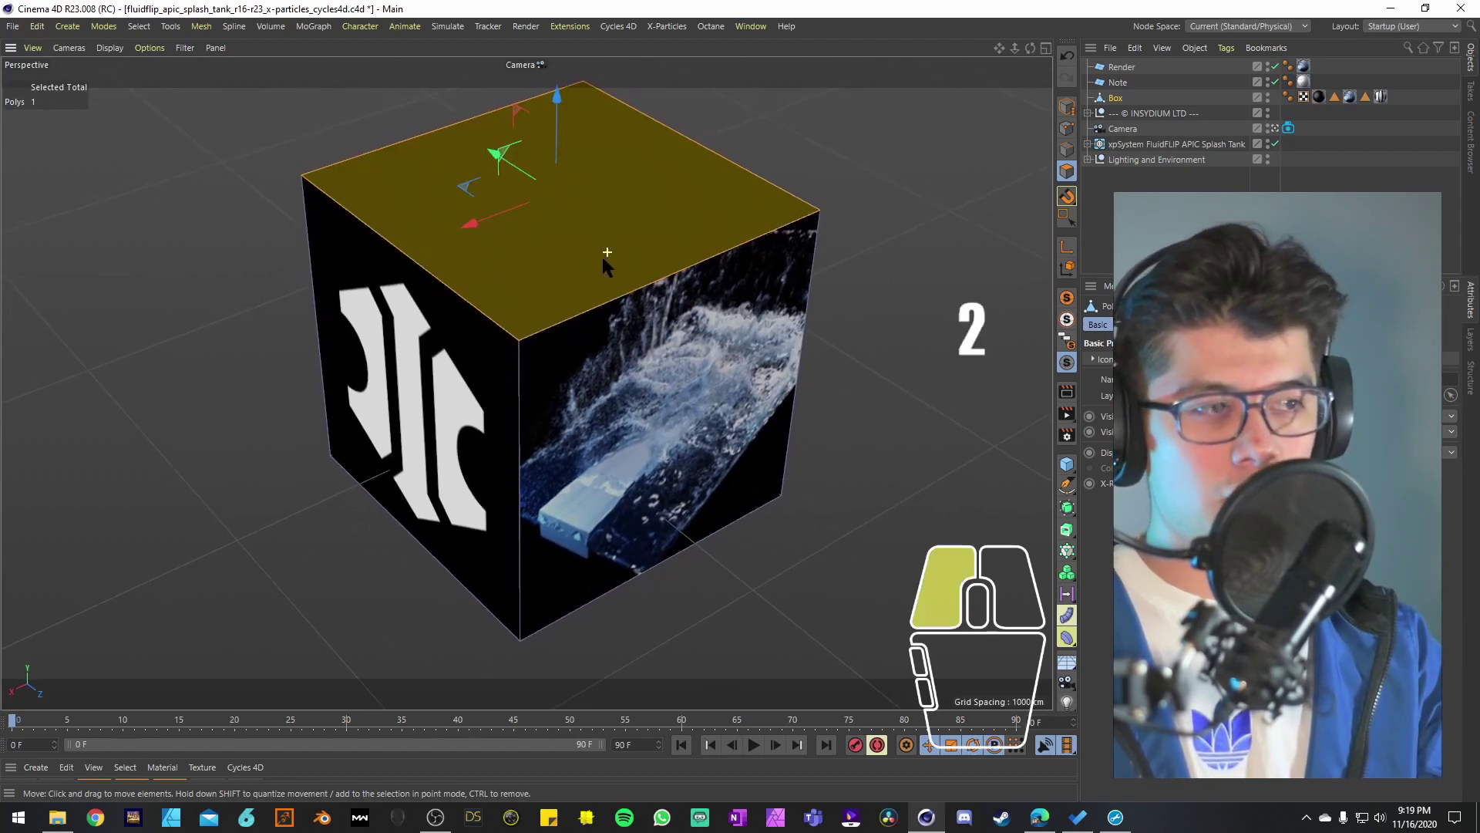
key(k)
key(k)
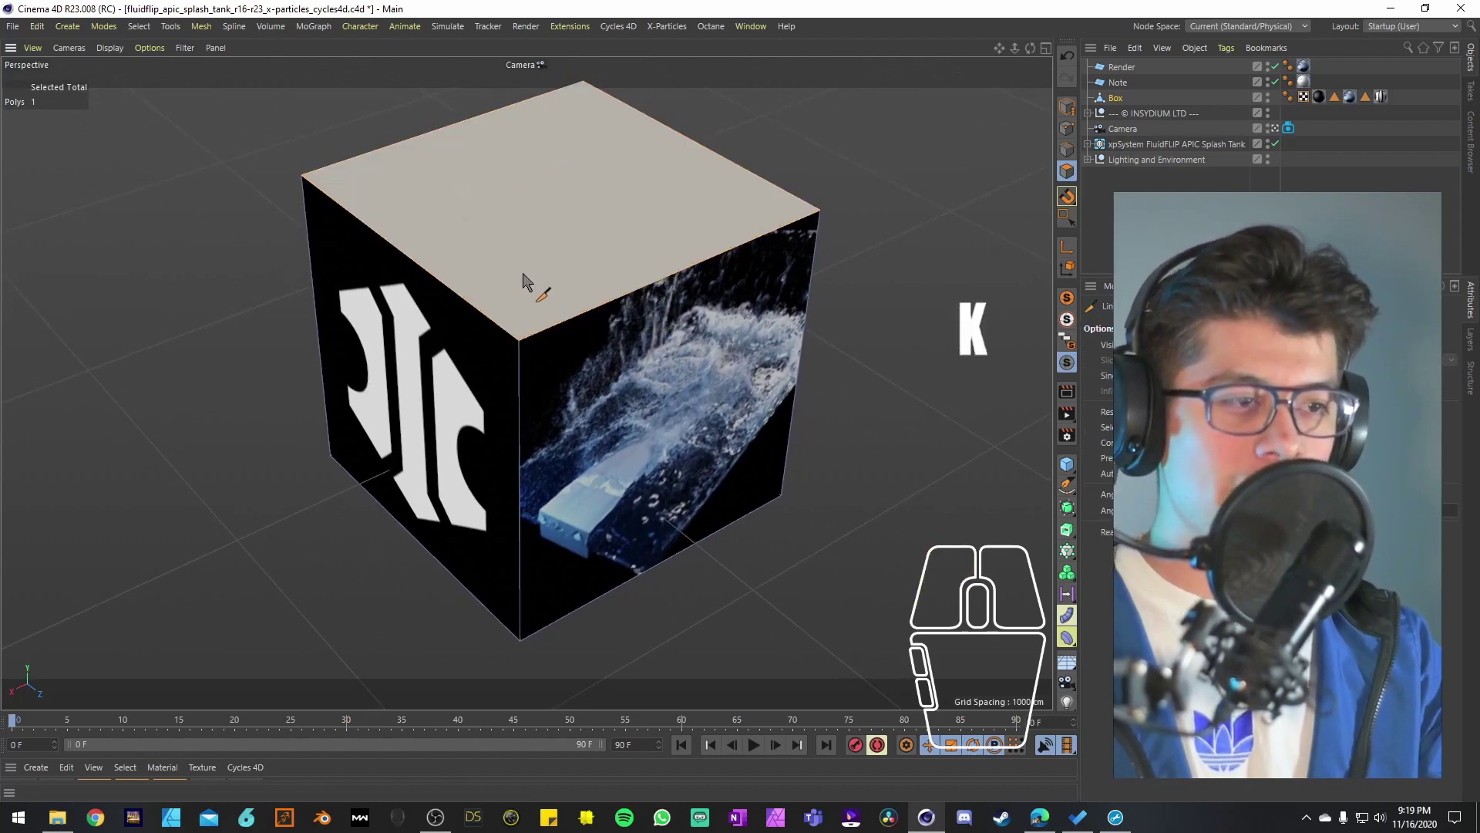
drag(360, 314, 757, 100)
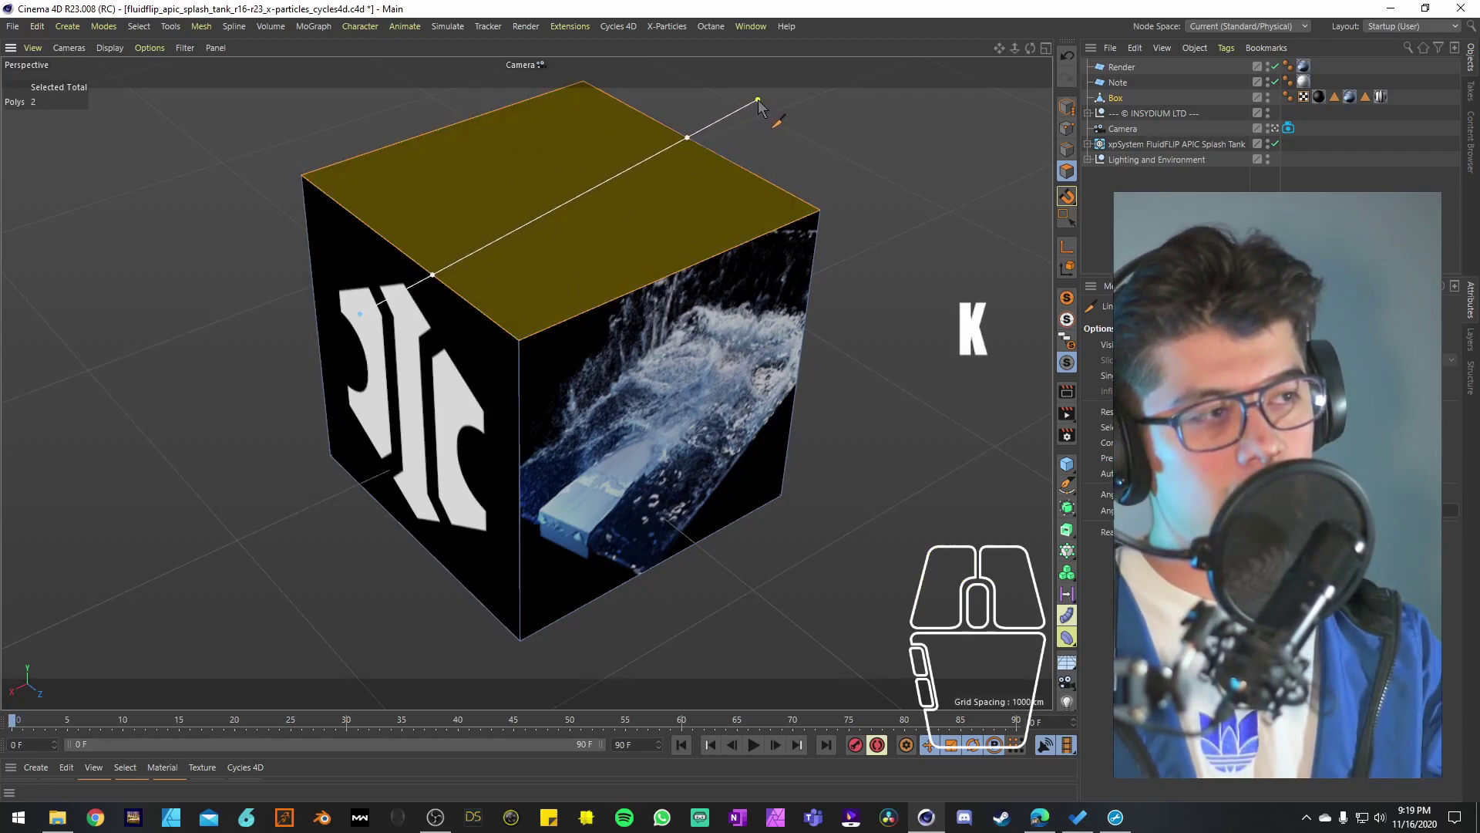
key(Escape)
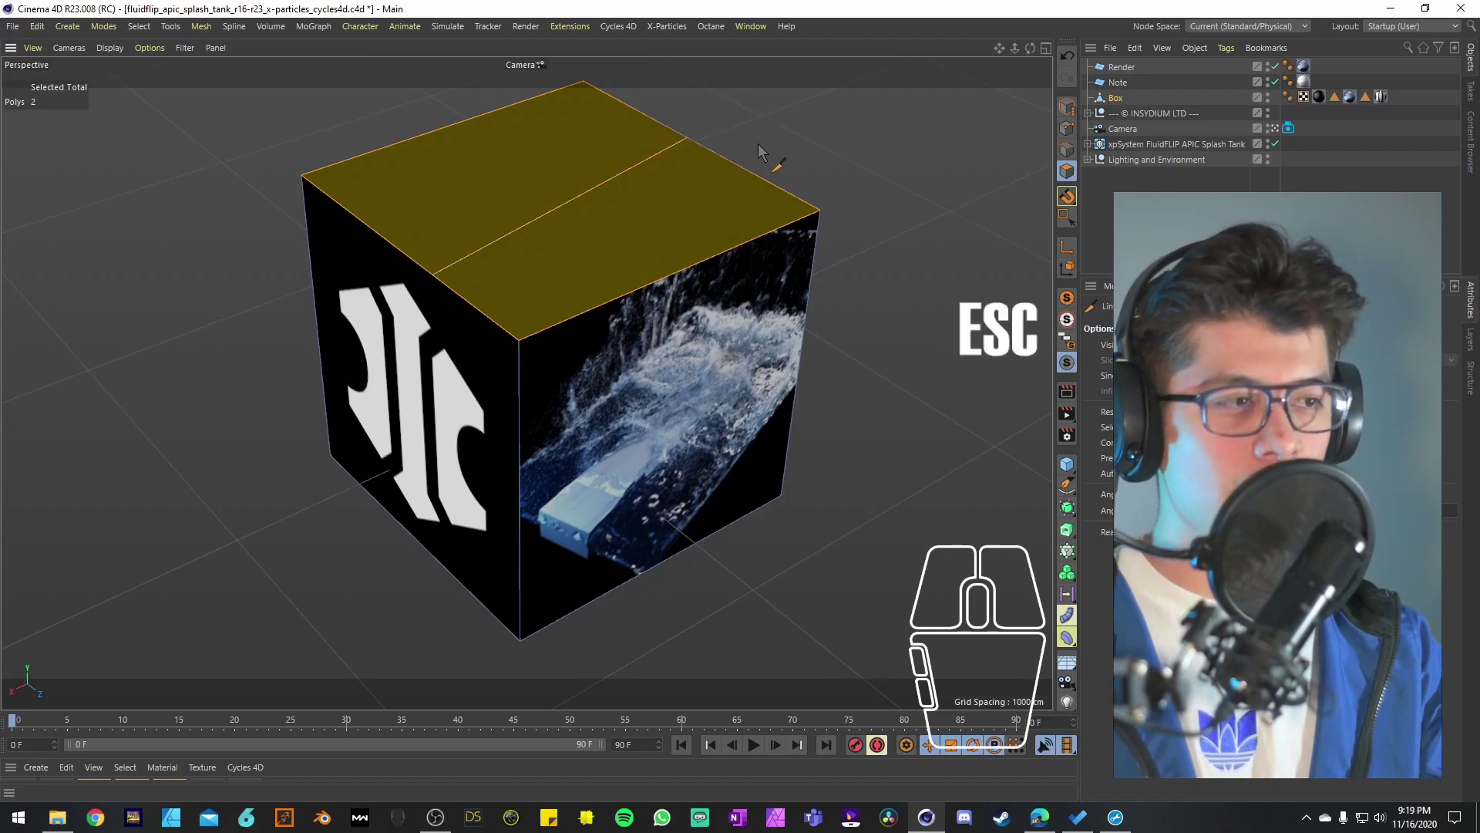
Step: Select all of the Box's points and Disconnect its faces
key(z)
key(ctrl+a)
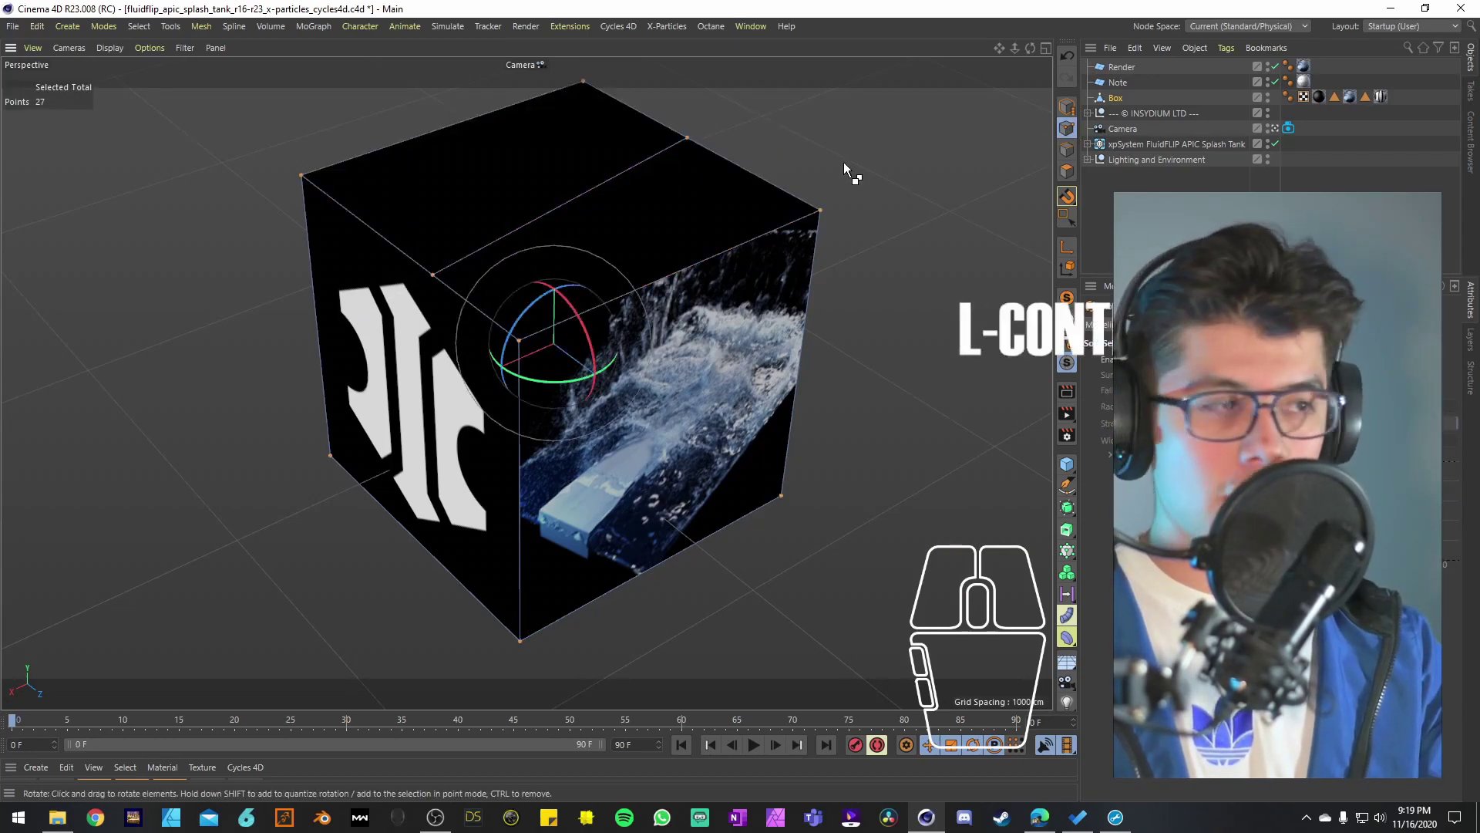
right_click(684, 211)
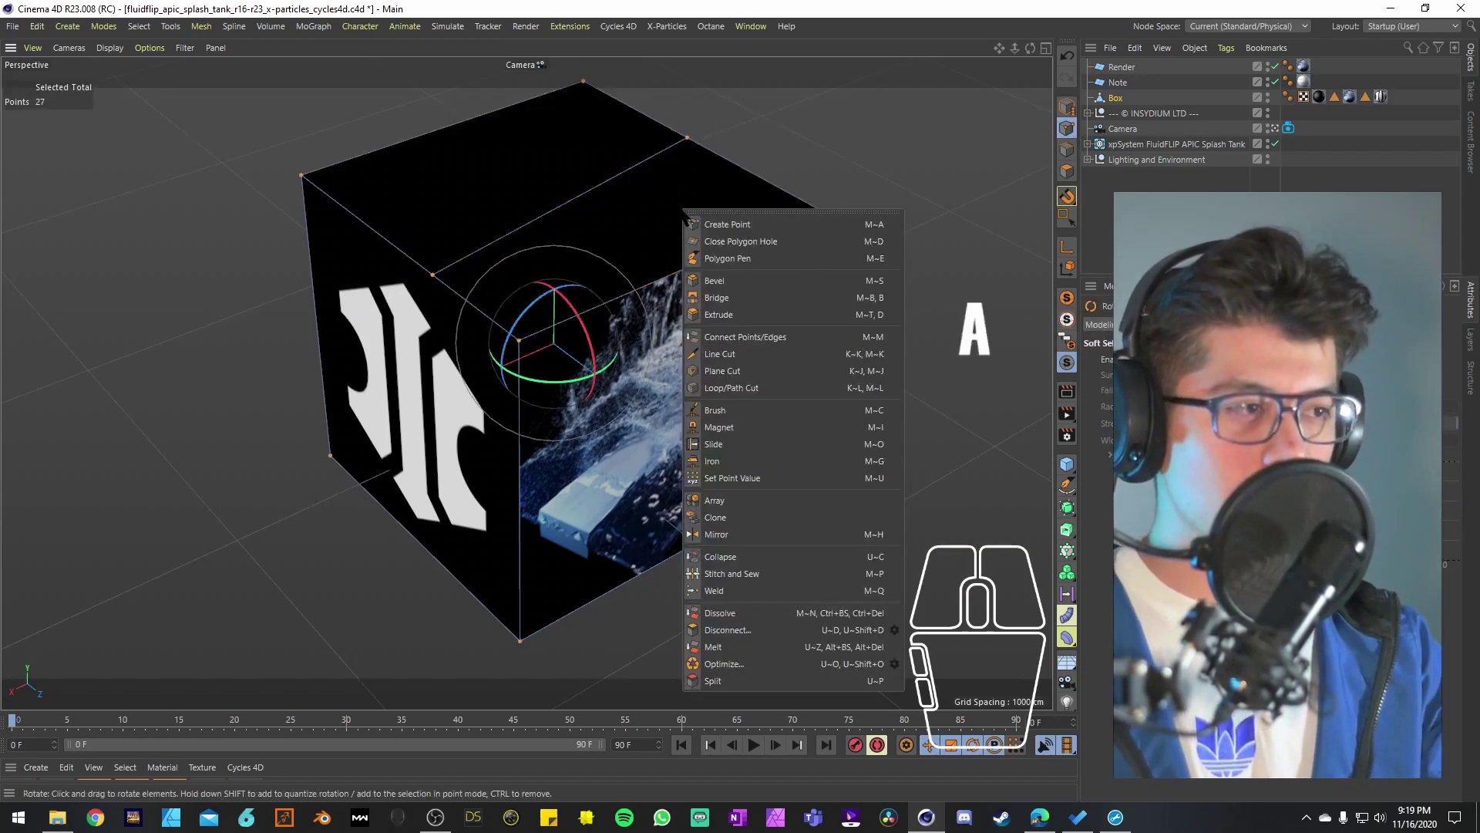
click(798, 642)
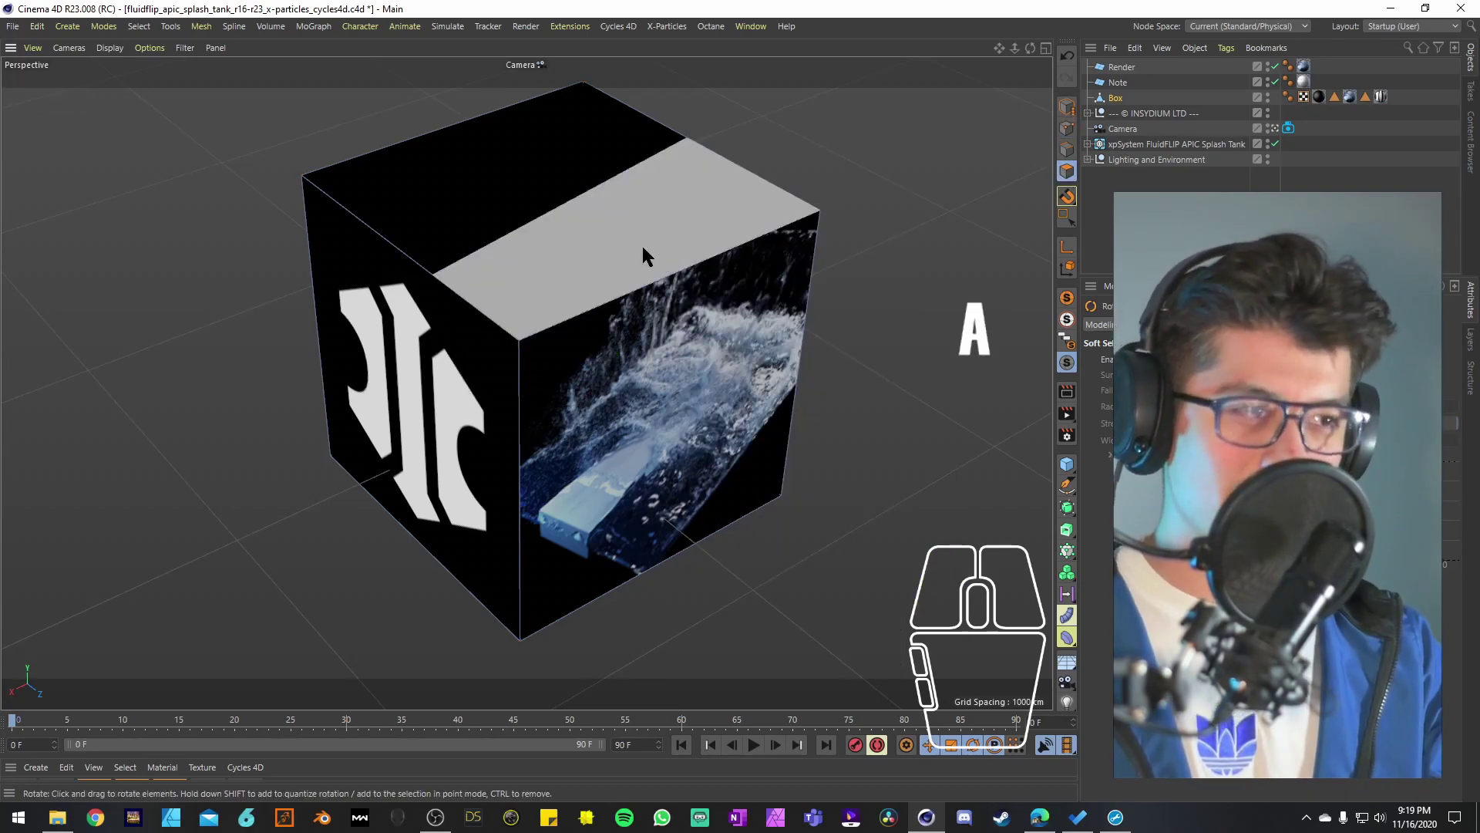
Step: Pull the two top panels off the box, one down-right and one up-left
click(629, 256)
key(e)
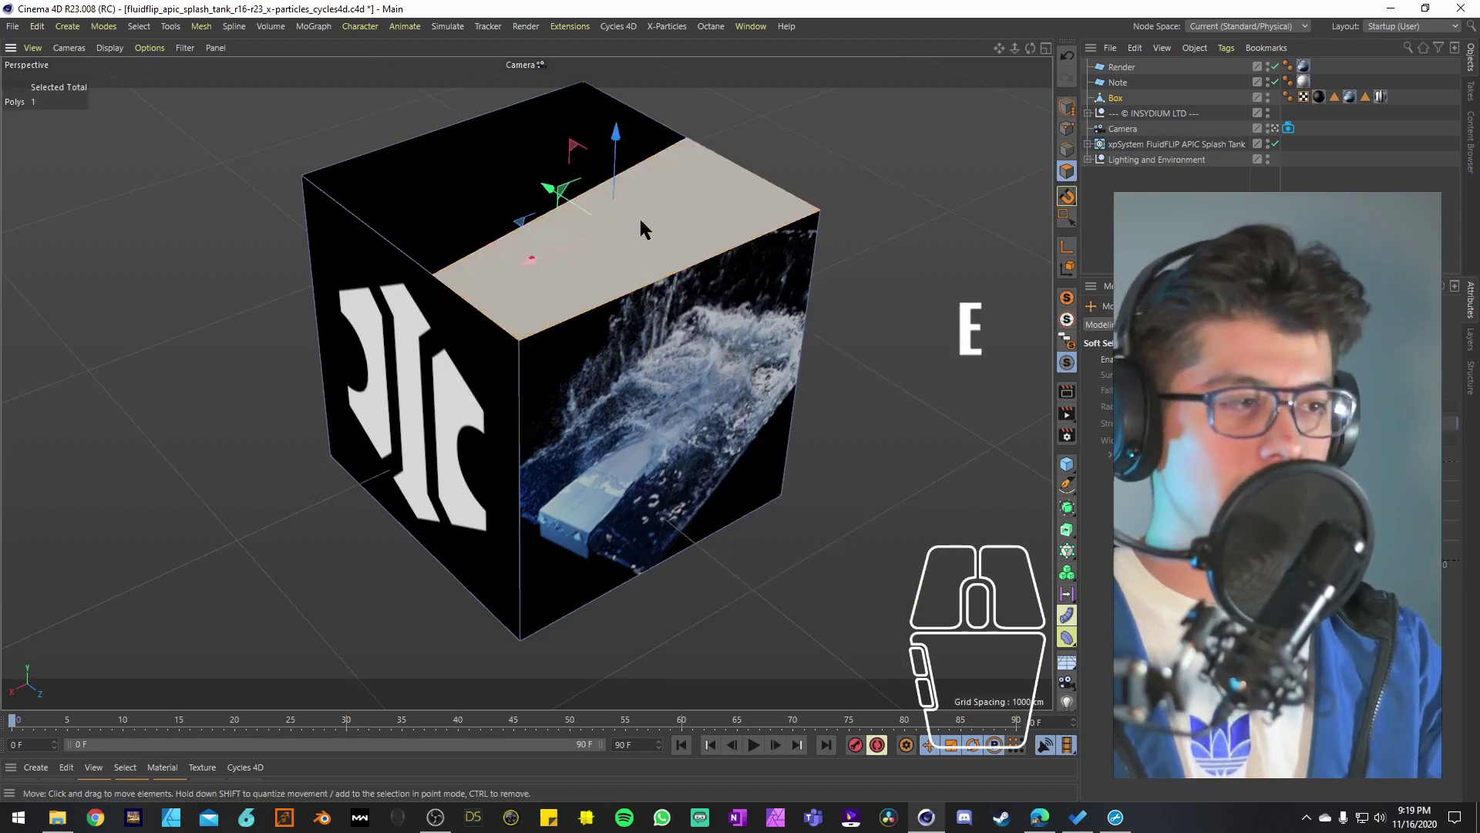
drag(547, 188, 661, 258)
click(494, 147)
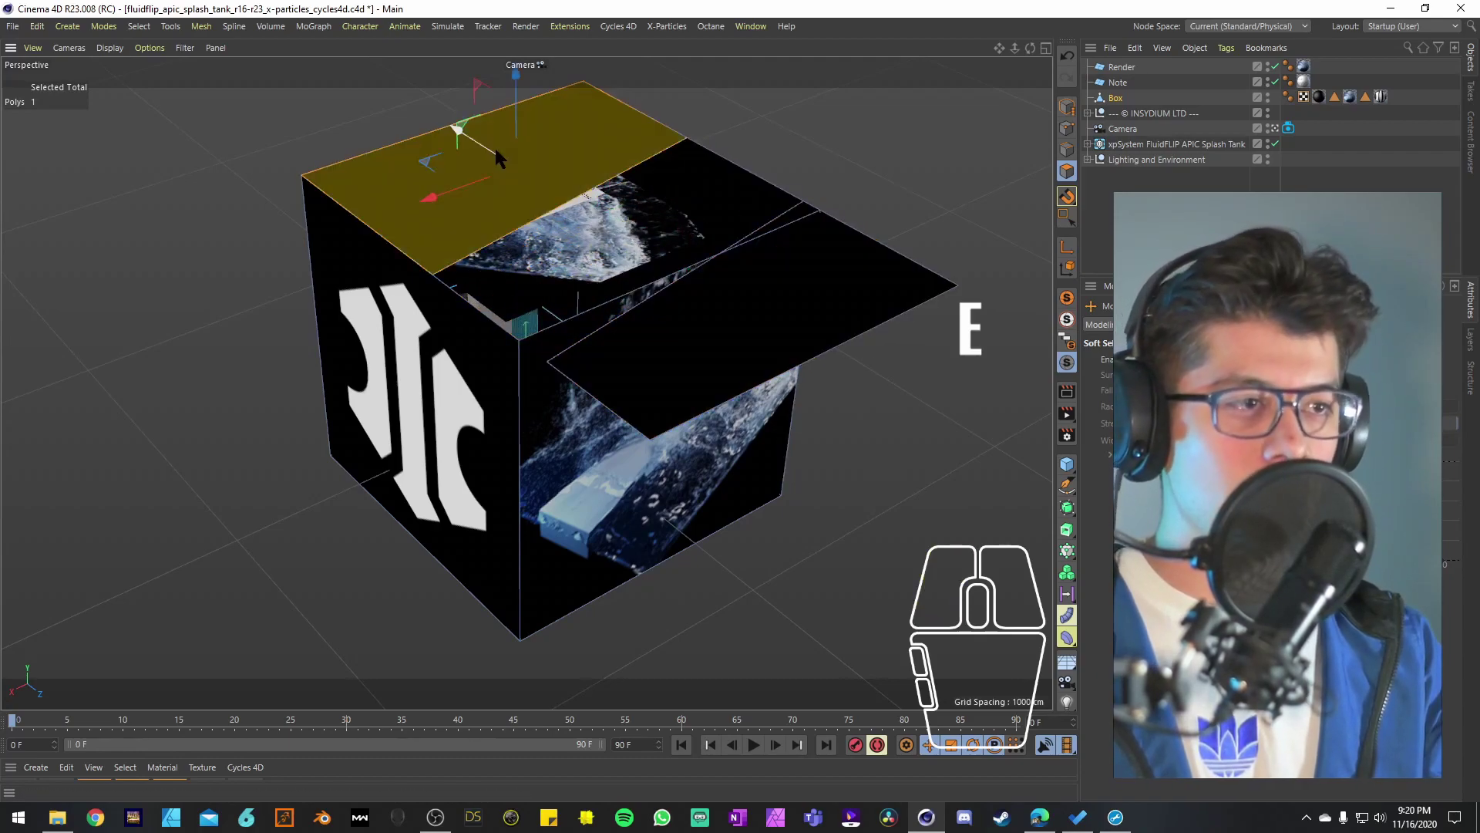
drag(491, 145, 355, 76)
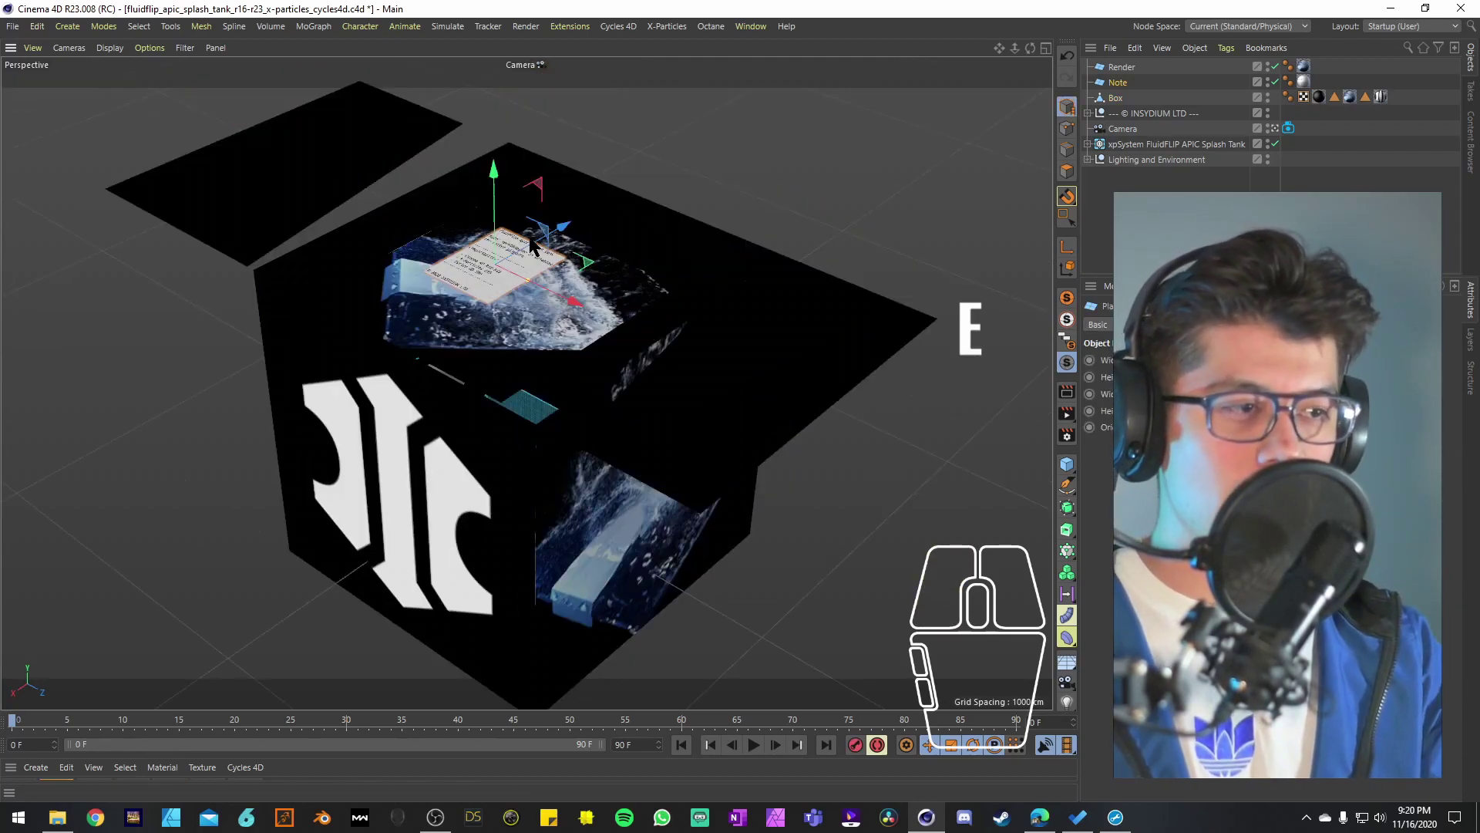
Step: Raise the Note plane above the cube and rotate it to face the front
drag(523, 247, 540, 370)
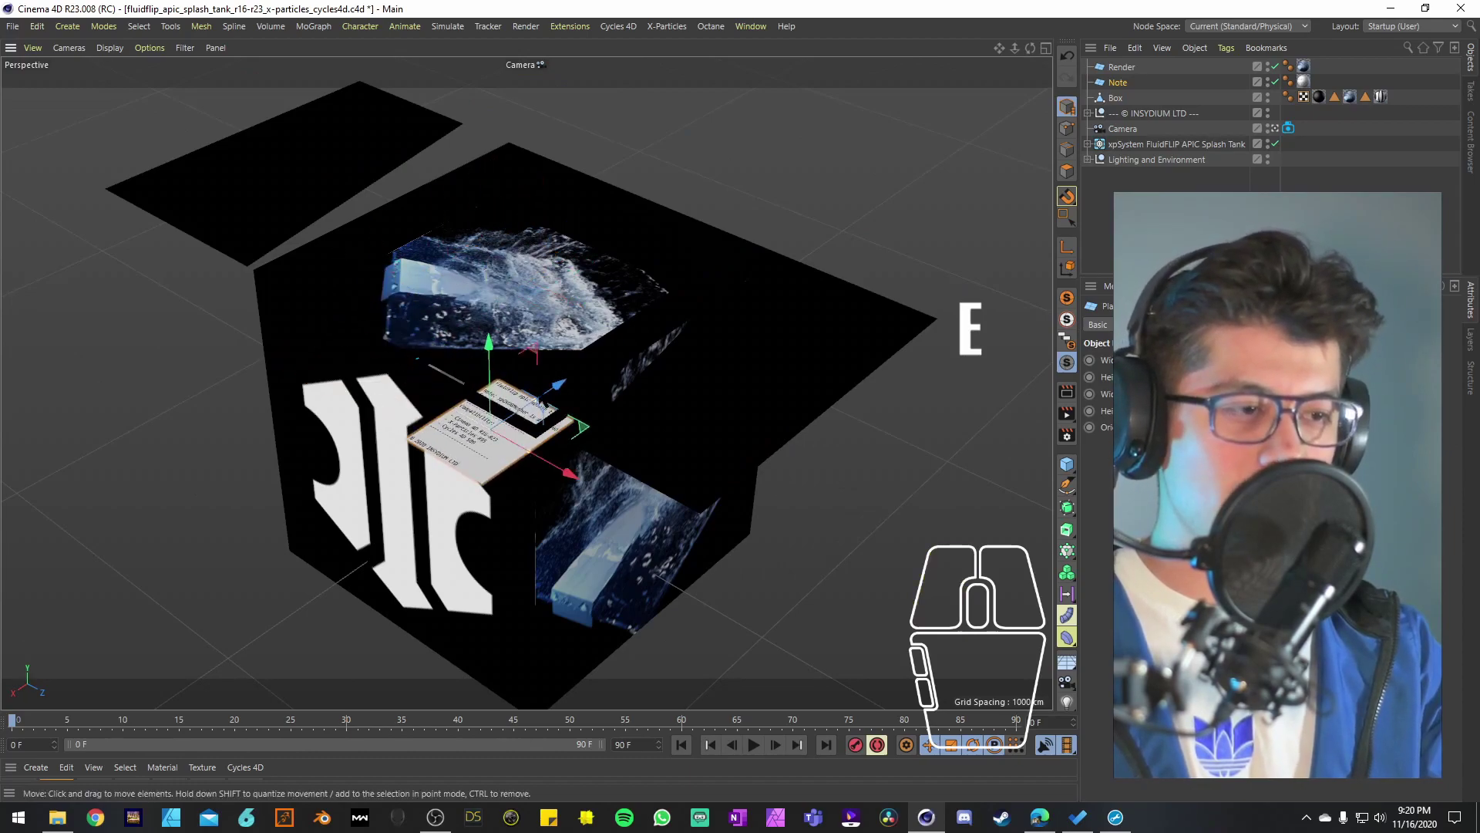
drag(490, 428, 545, 279)
key(r)
key(2)
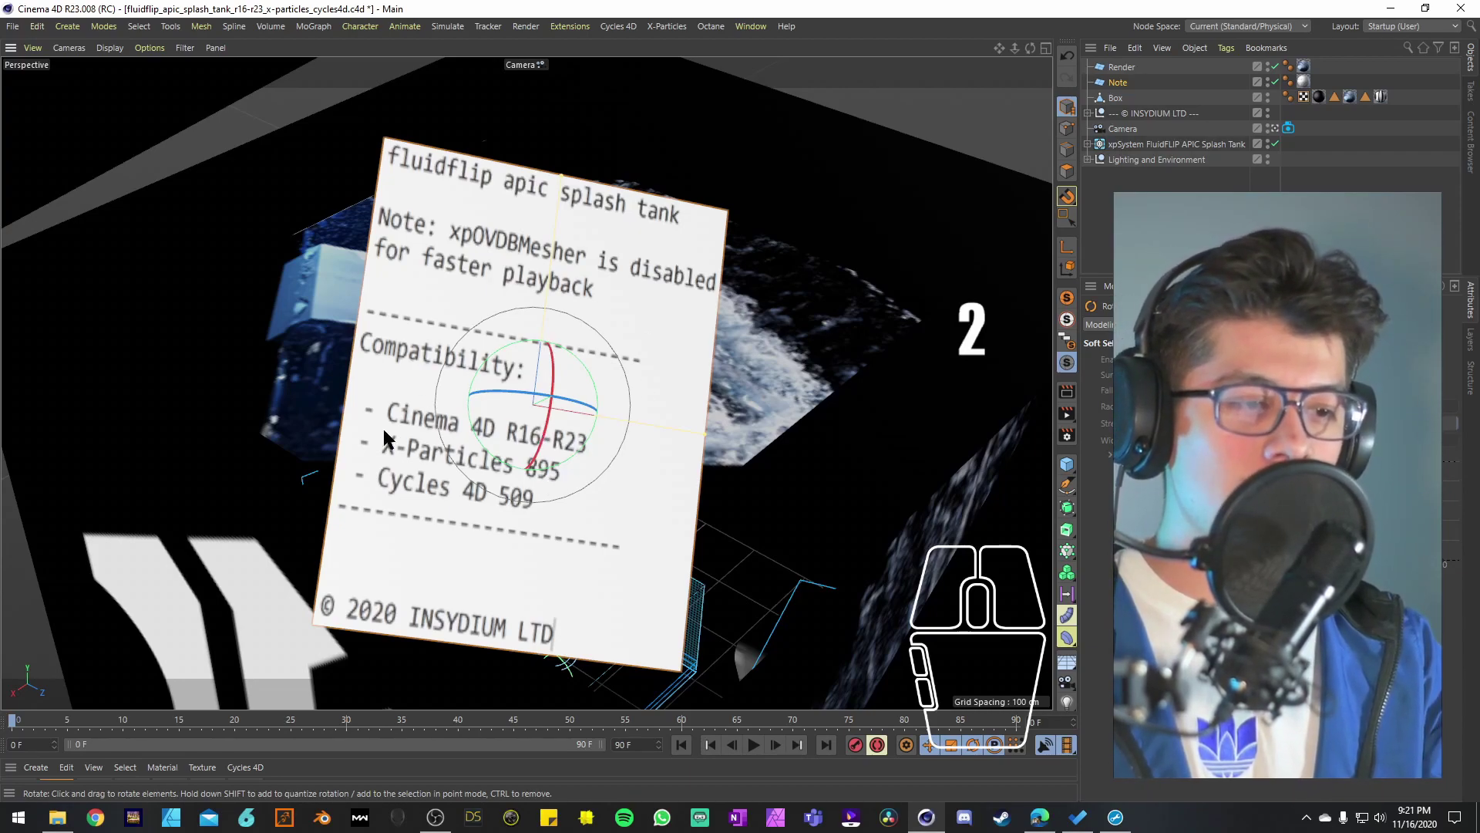
drag(457, 472, 488, 233)
Step: Rotate the Render plane into a new orientation and view it from above
click(525, 340)
key(r)
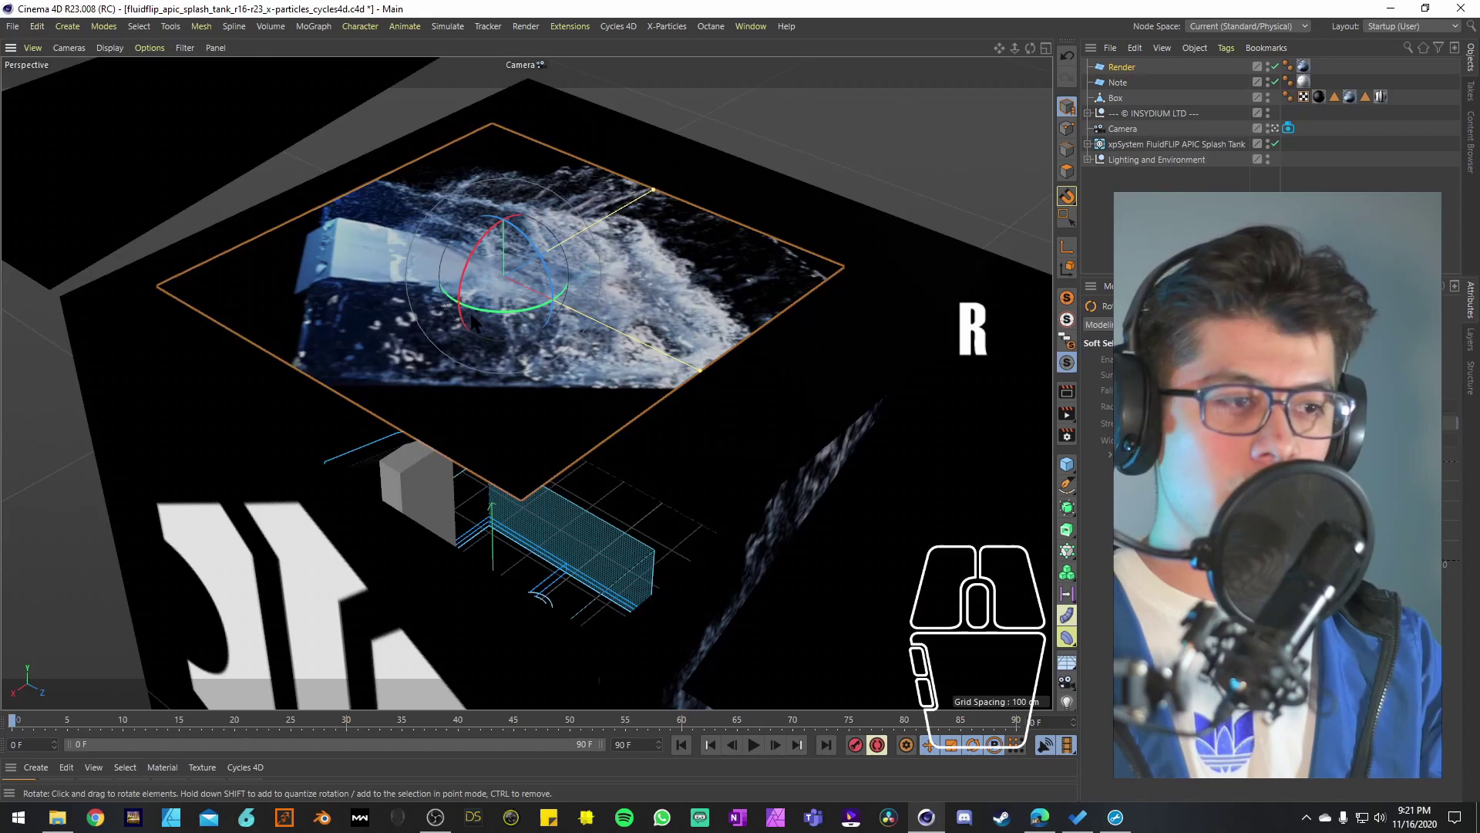
drag(473, 322, 389, 289)
key(2)
key(3)
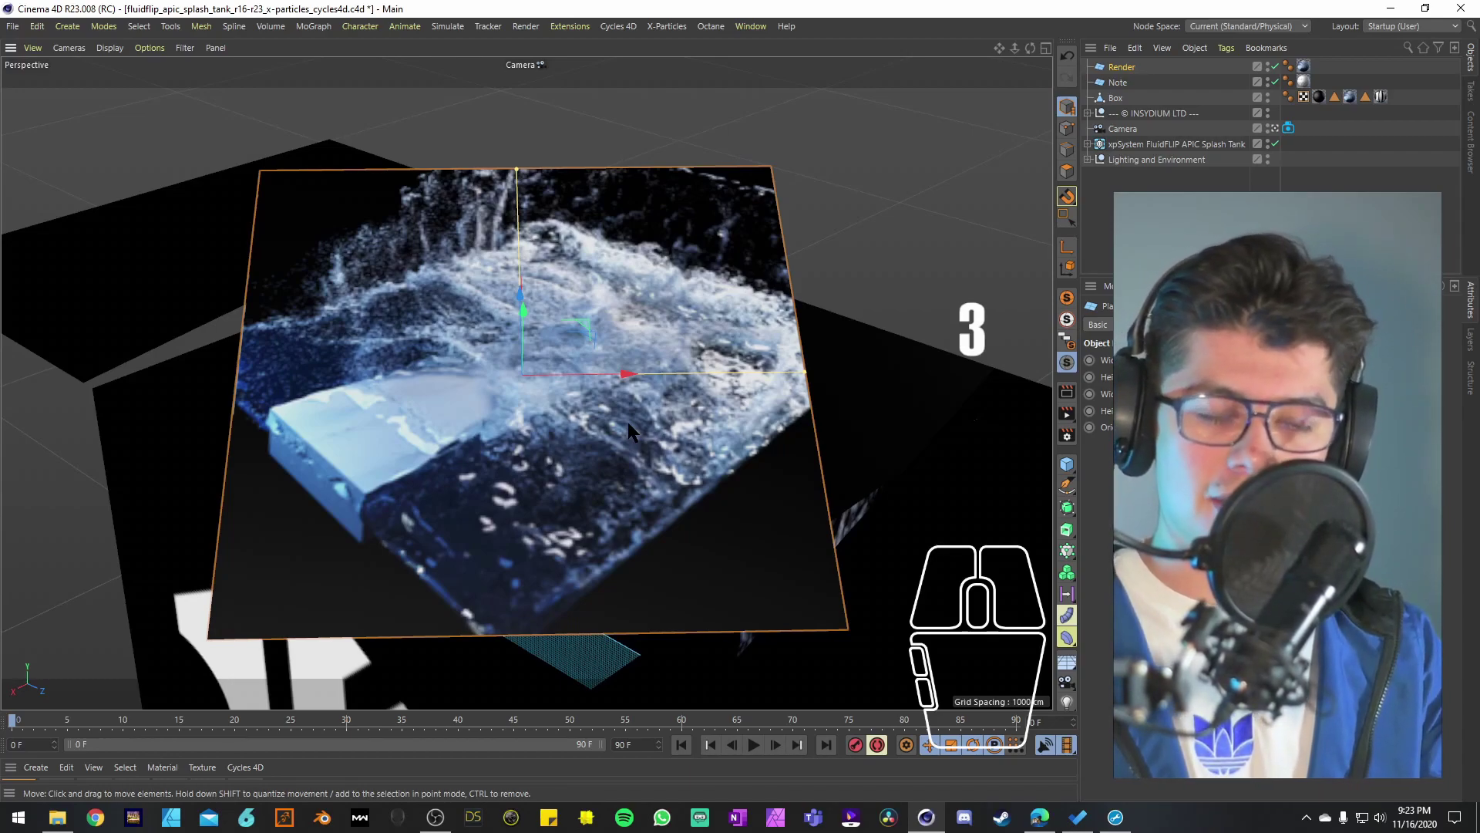
Step: Hide the Render and Note planes in the viewport, then orbit to look inside the box
alt+click(1268, 68)
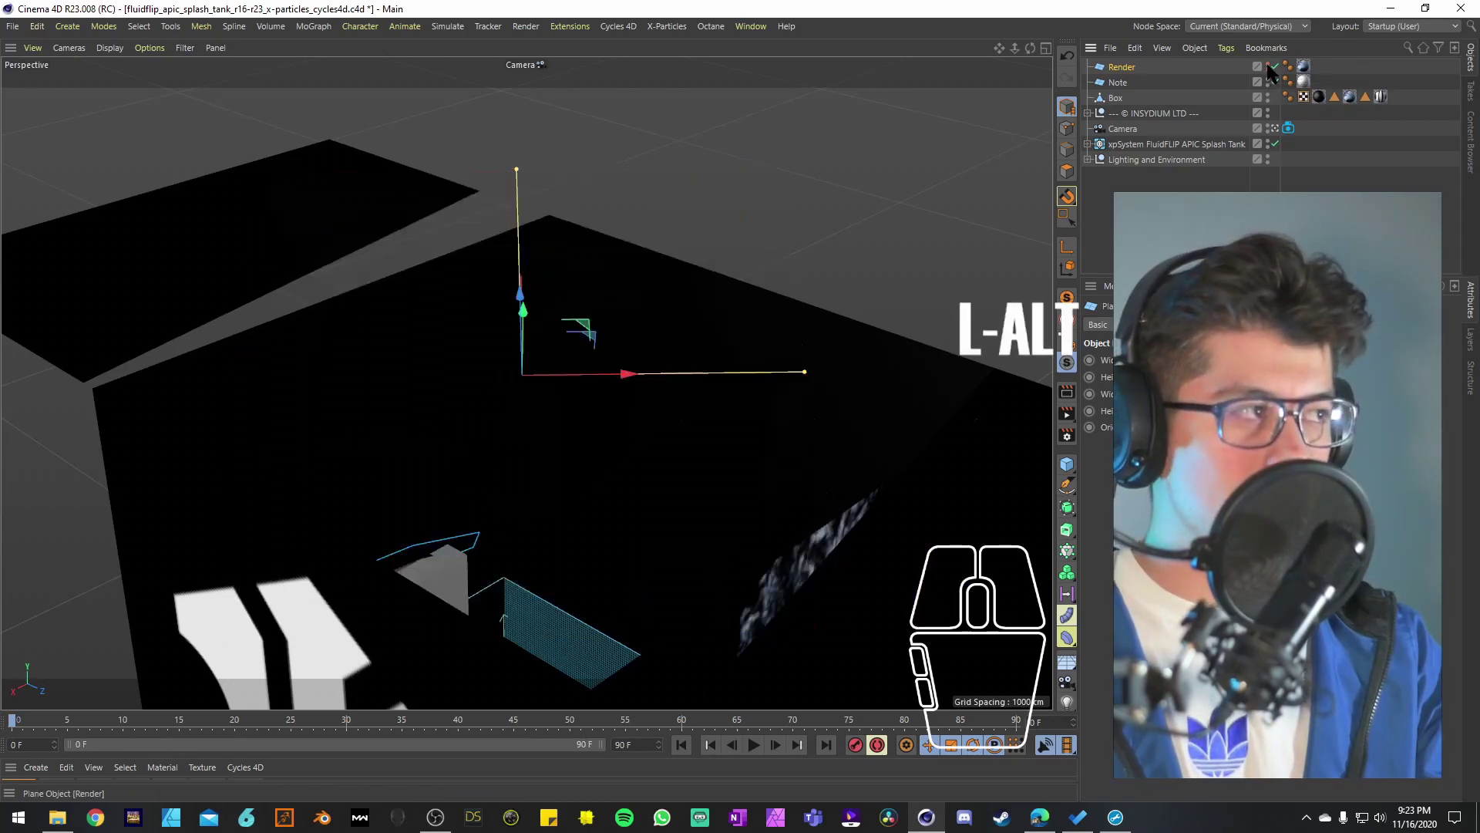
click(1266, 80)
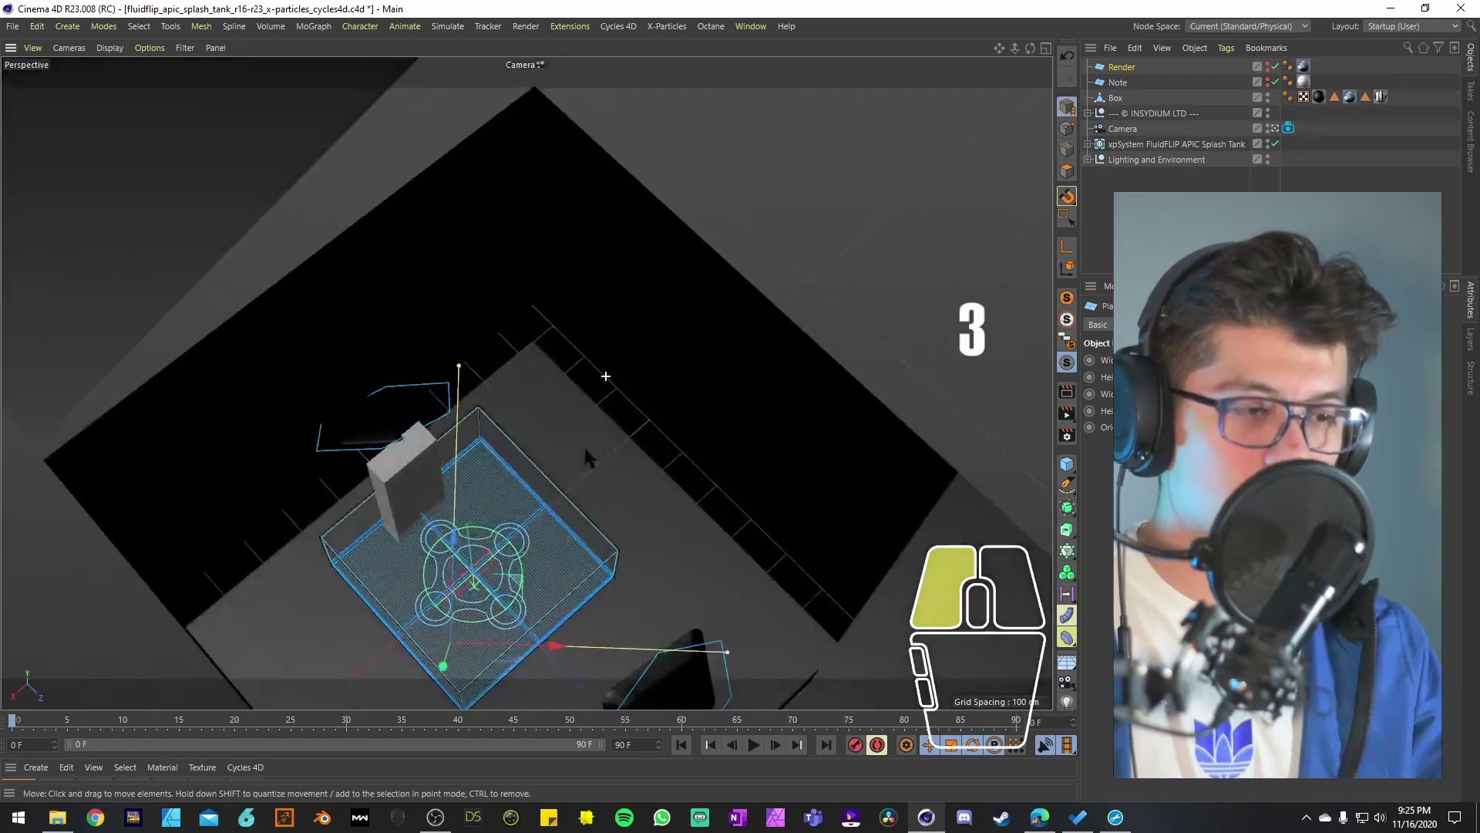
drag(586, 450, 509, 432)
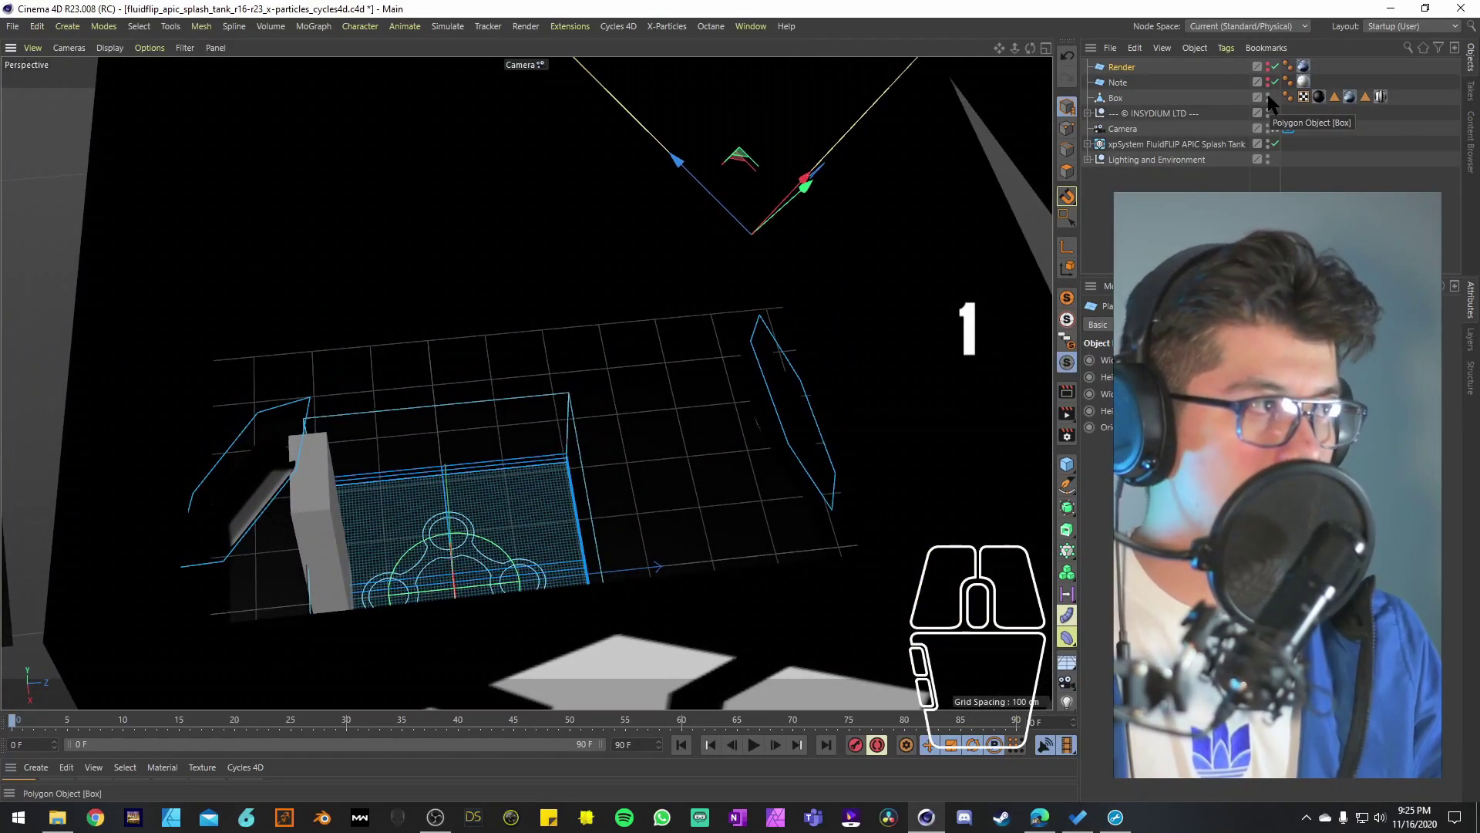
Step: Inspect the tank's right and left light planes and the grey pillar
key(alt+h)
drag(498, 478, 560, 340)
click(871, 250)
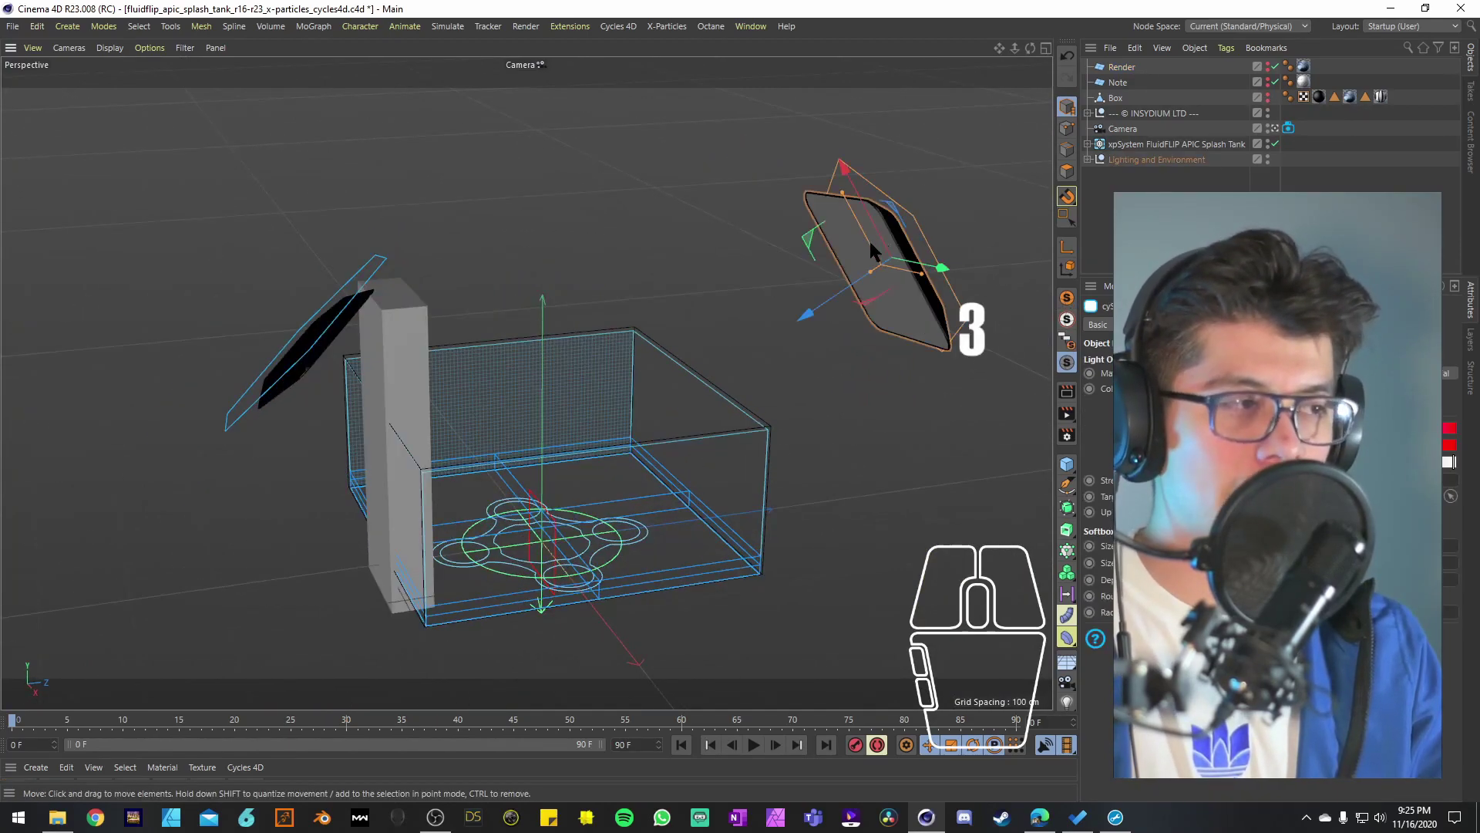
click(325, 353)
click(418, 360)
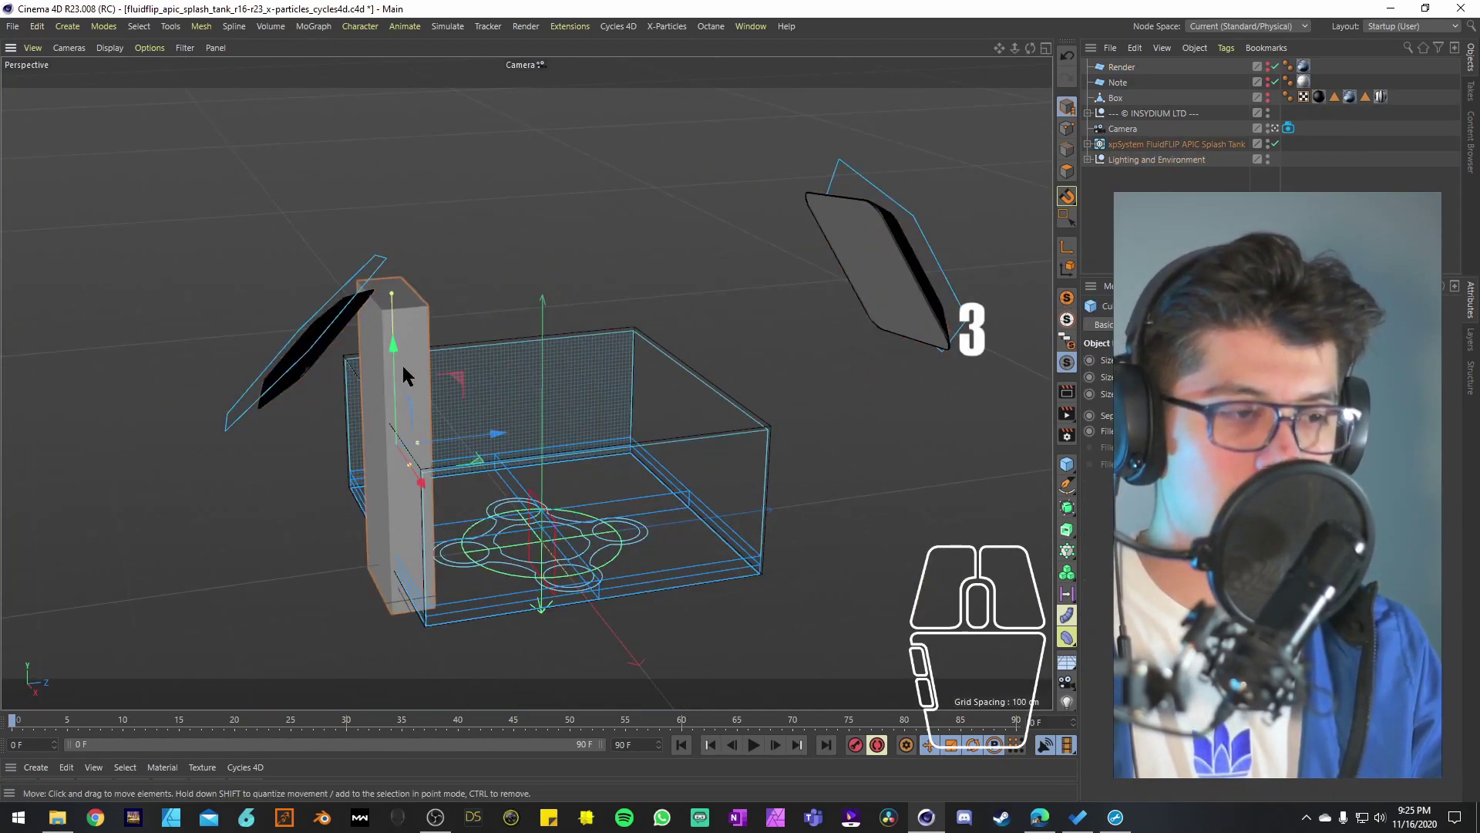
Step: Select the FLIP domain, zoom in around the tank and play the splash simulation
scroll(558, 474, up, 3)
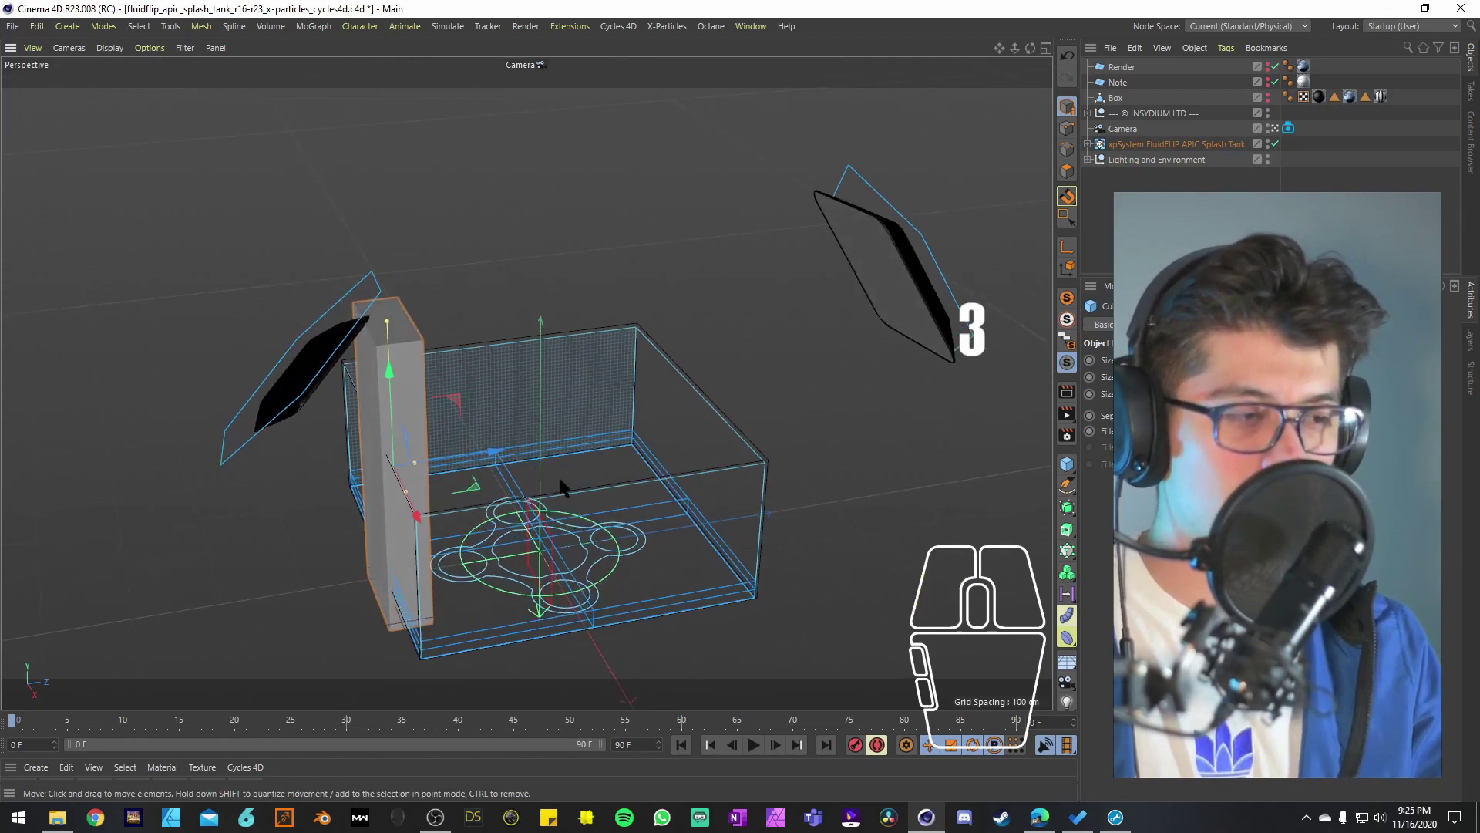
drag(562, 473, 538, 336)
click(538, 336)
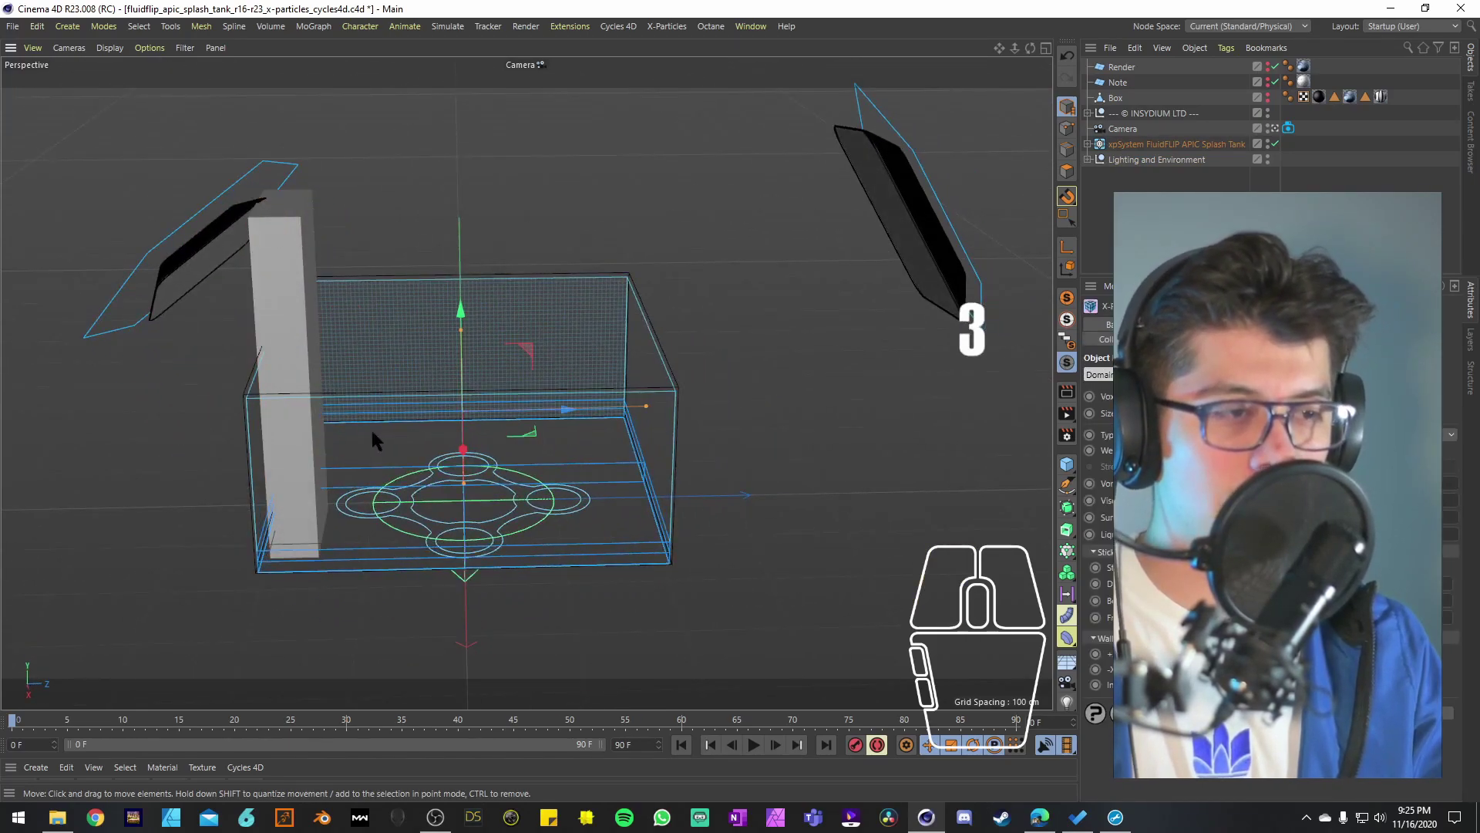
drag(371, 427, 479, 425)
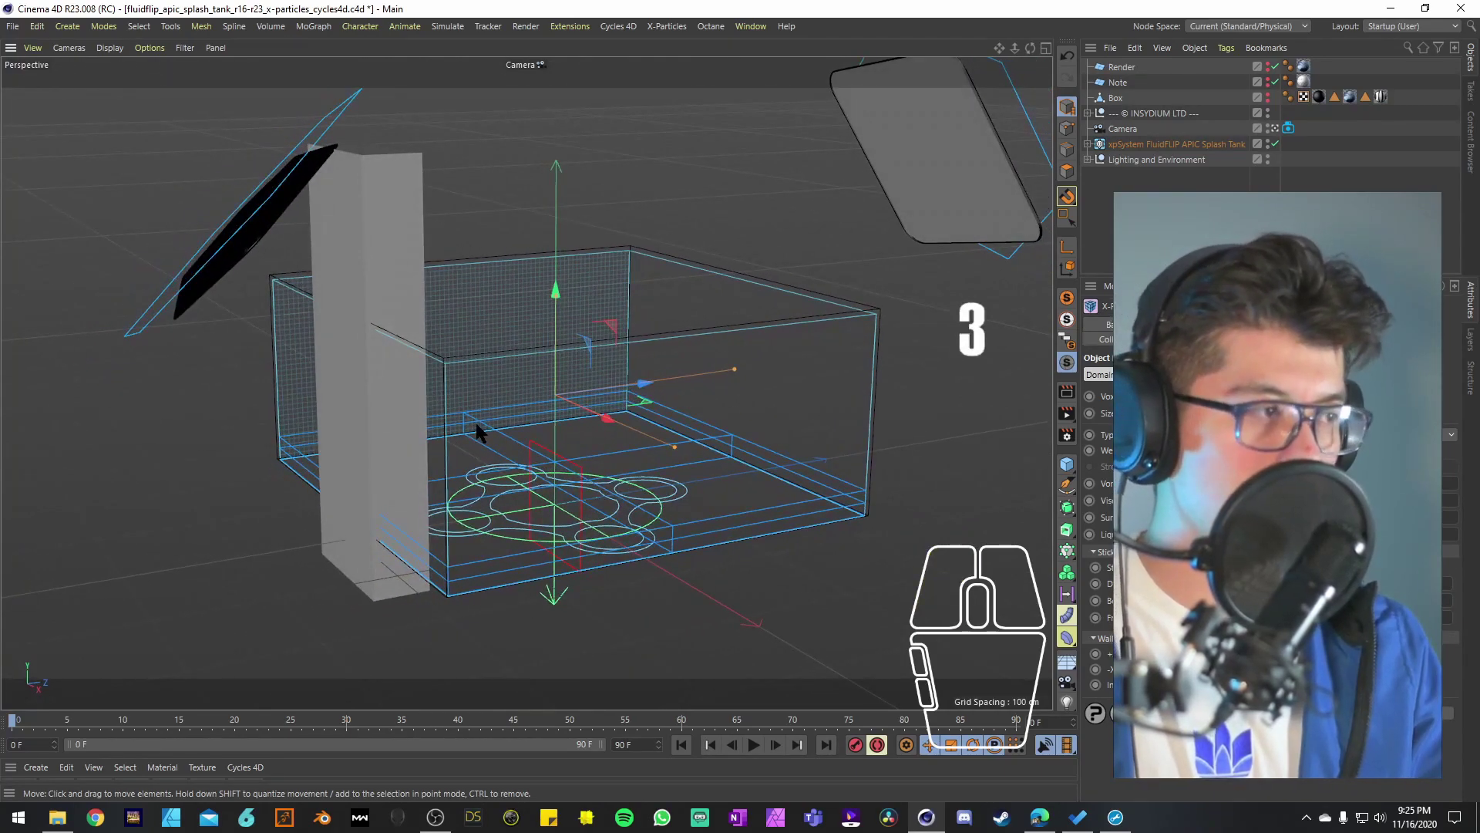
click(754, 744)
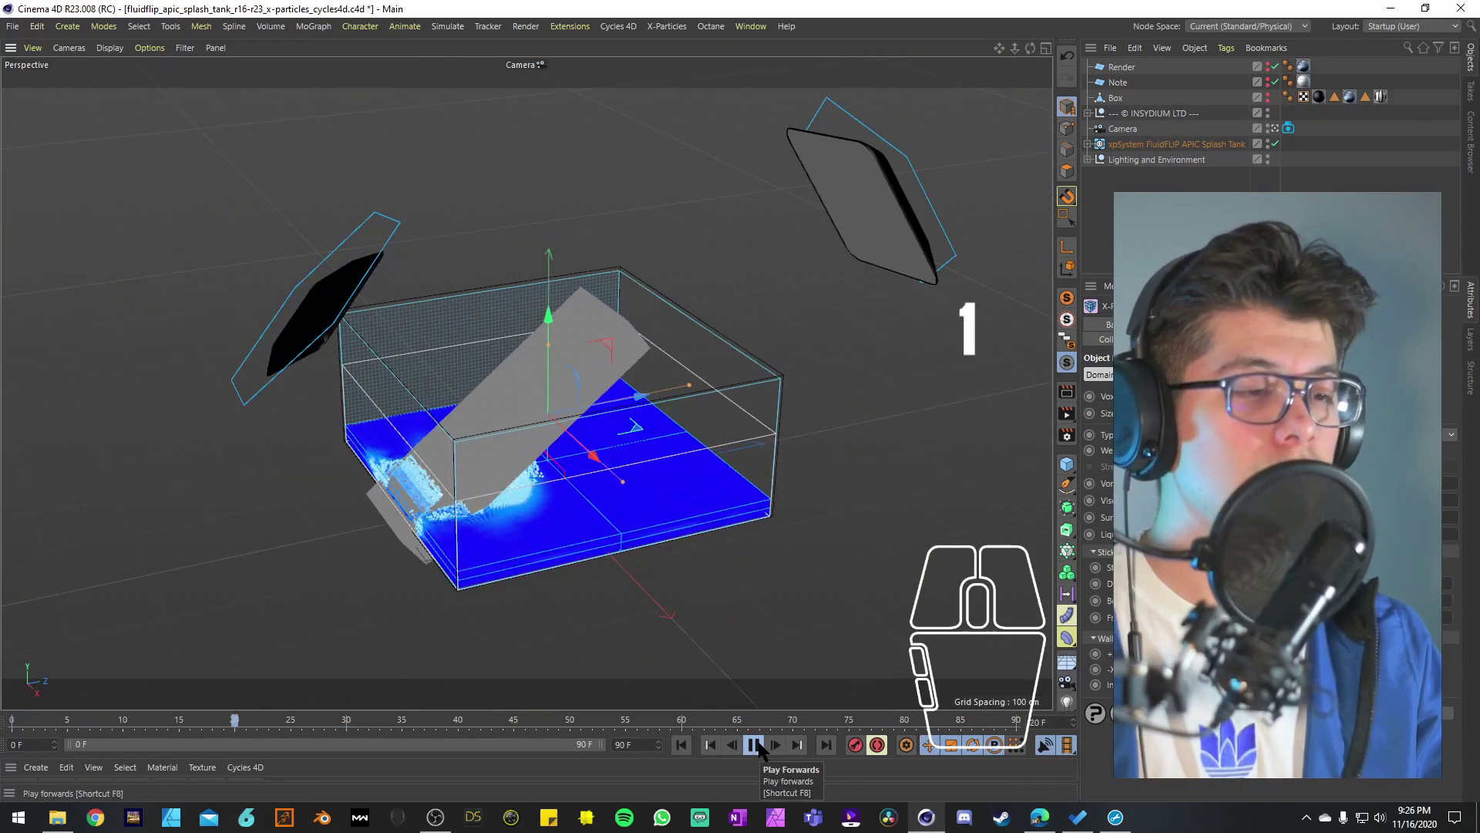
Step: Pause at frame 35, view the splash wave from several close angles, then resume playback
click(755, 745)
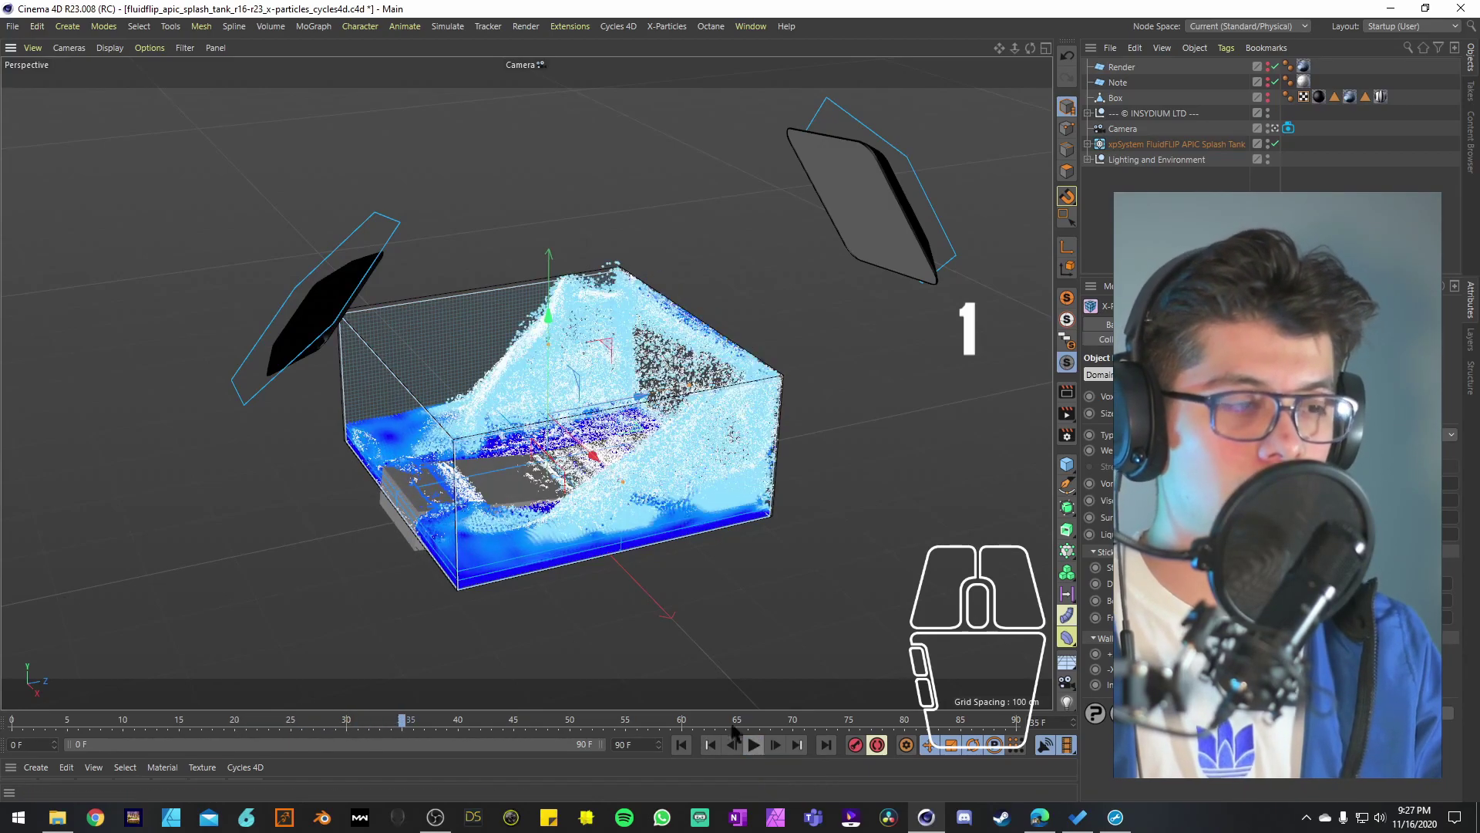
drag(678, 586, 362, 451)
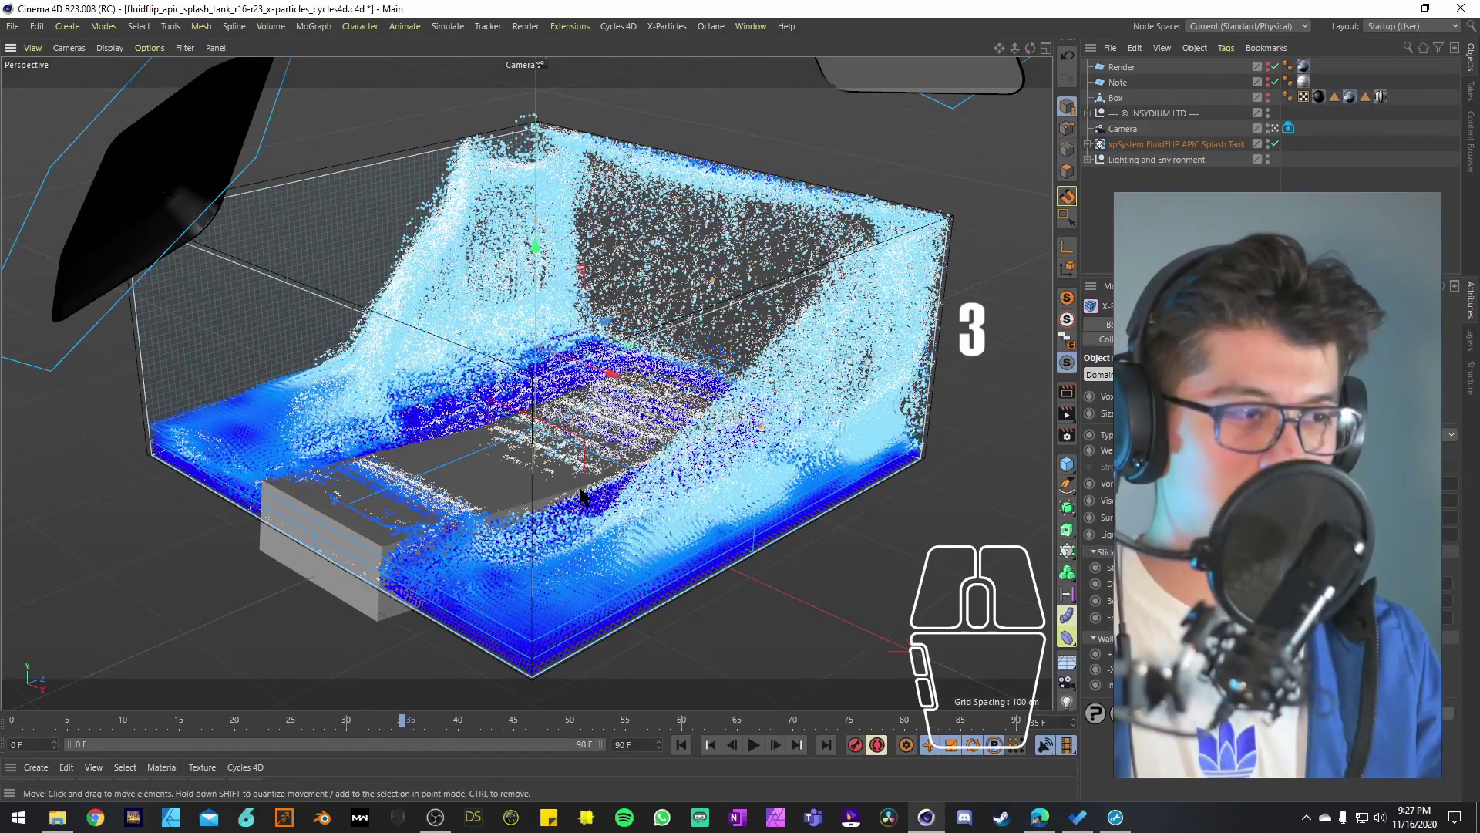
drag(580, 493, 760, 447)
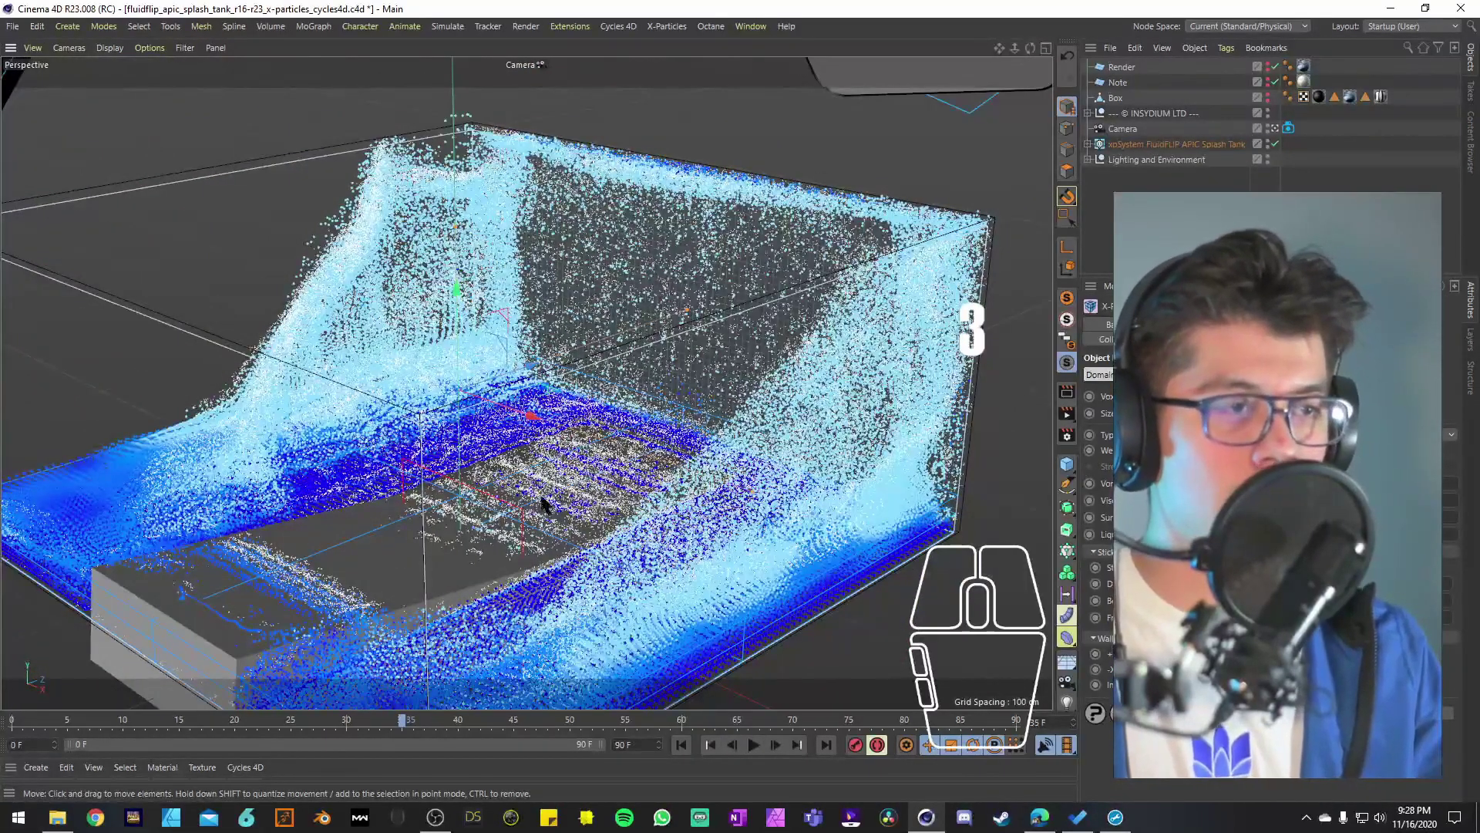
drag(487, 493, 560, 524)
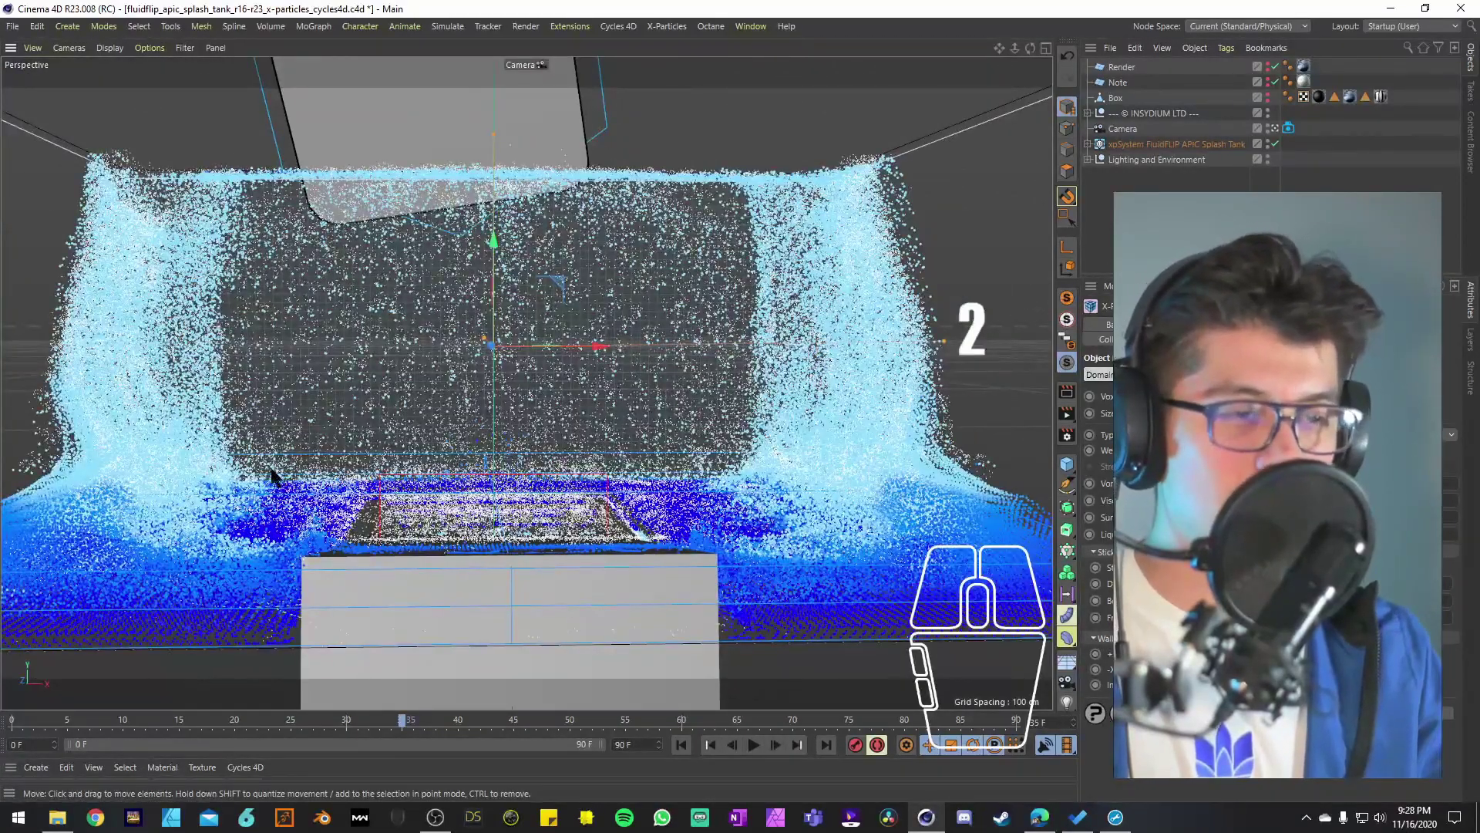
drag(634, 466, 638, 487)
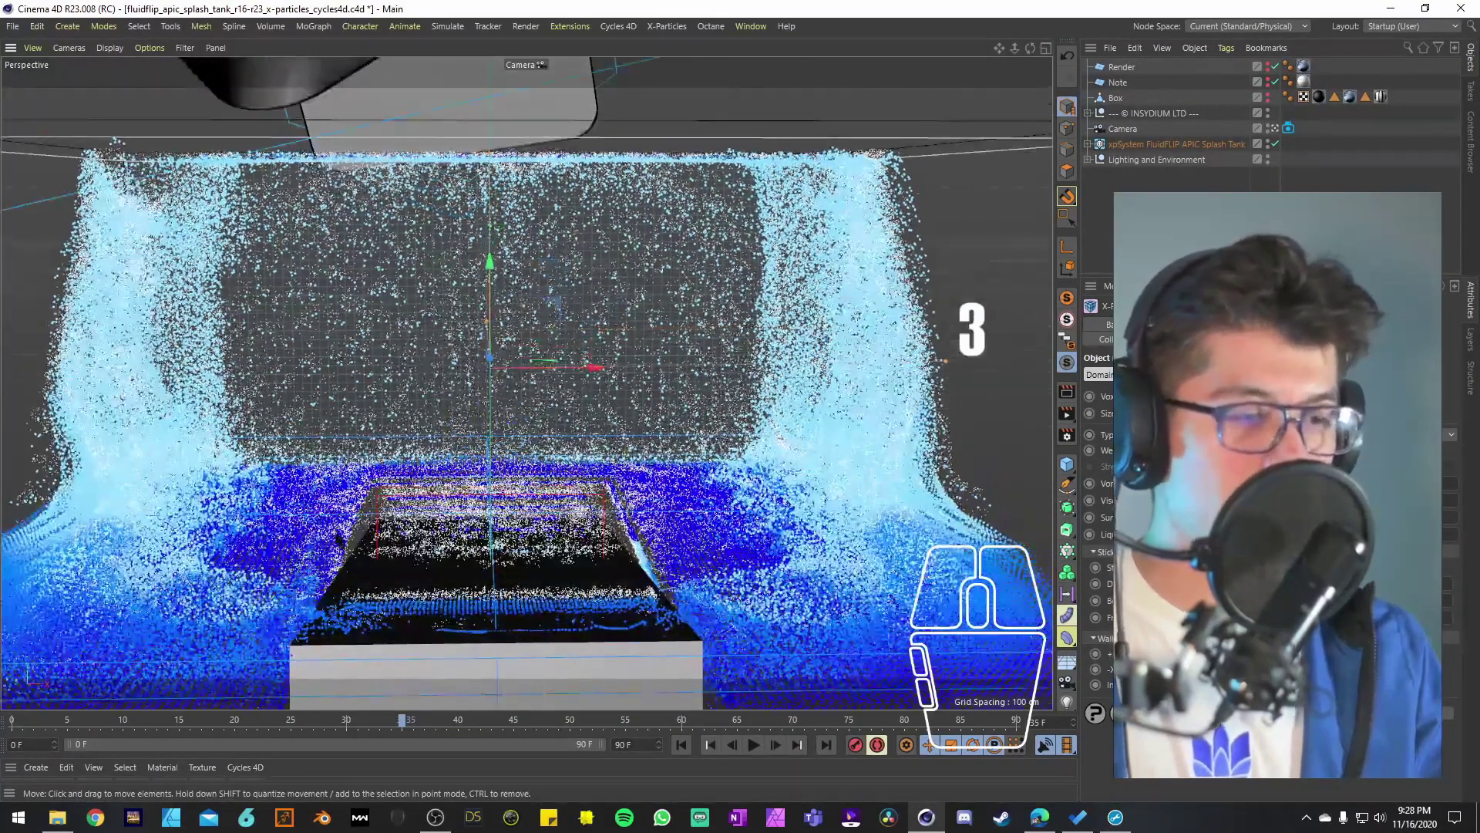
drag(505, 513, 468, 493)
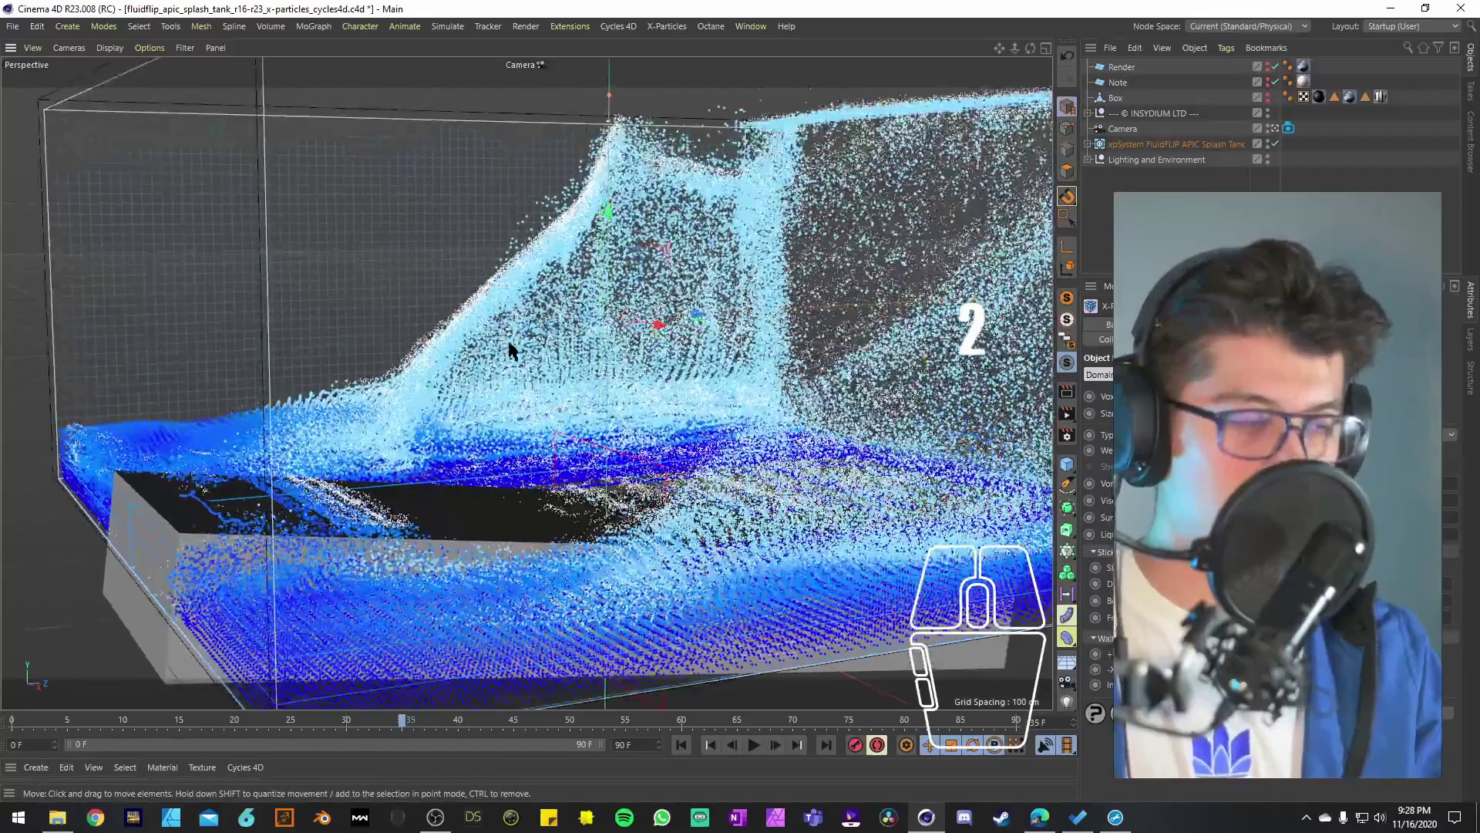
drag(497, 330, 723, 402)
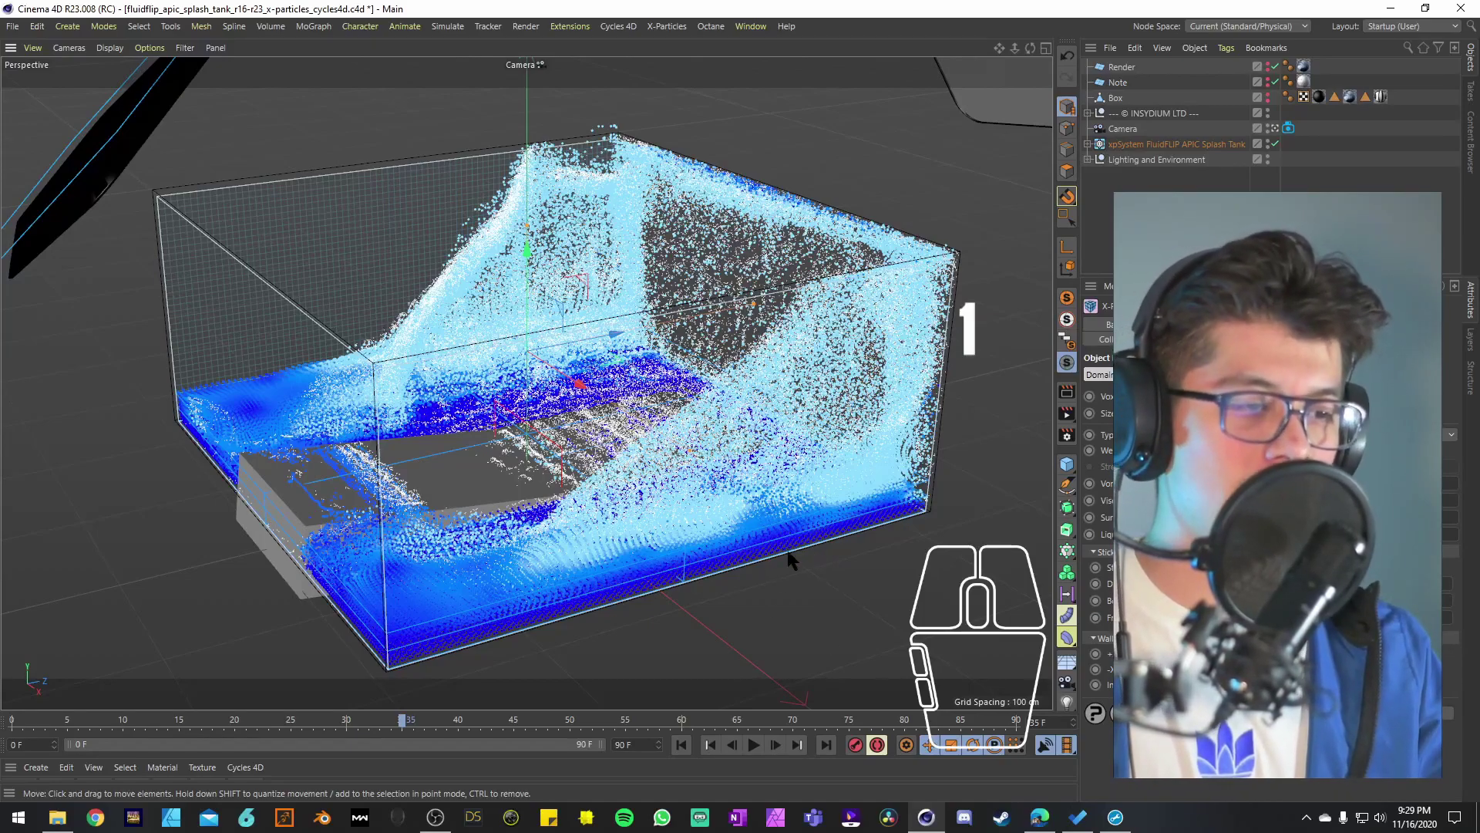
click(756, 744)
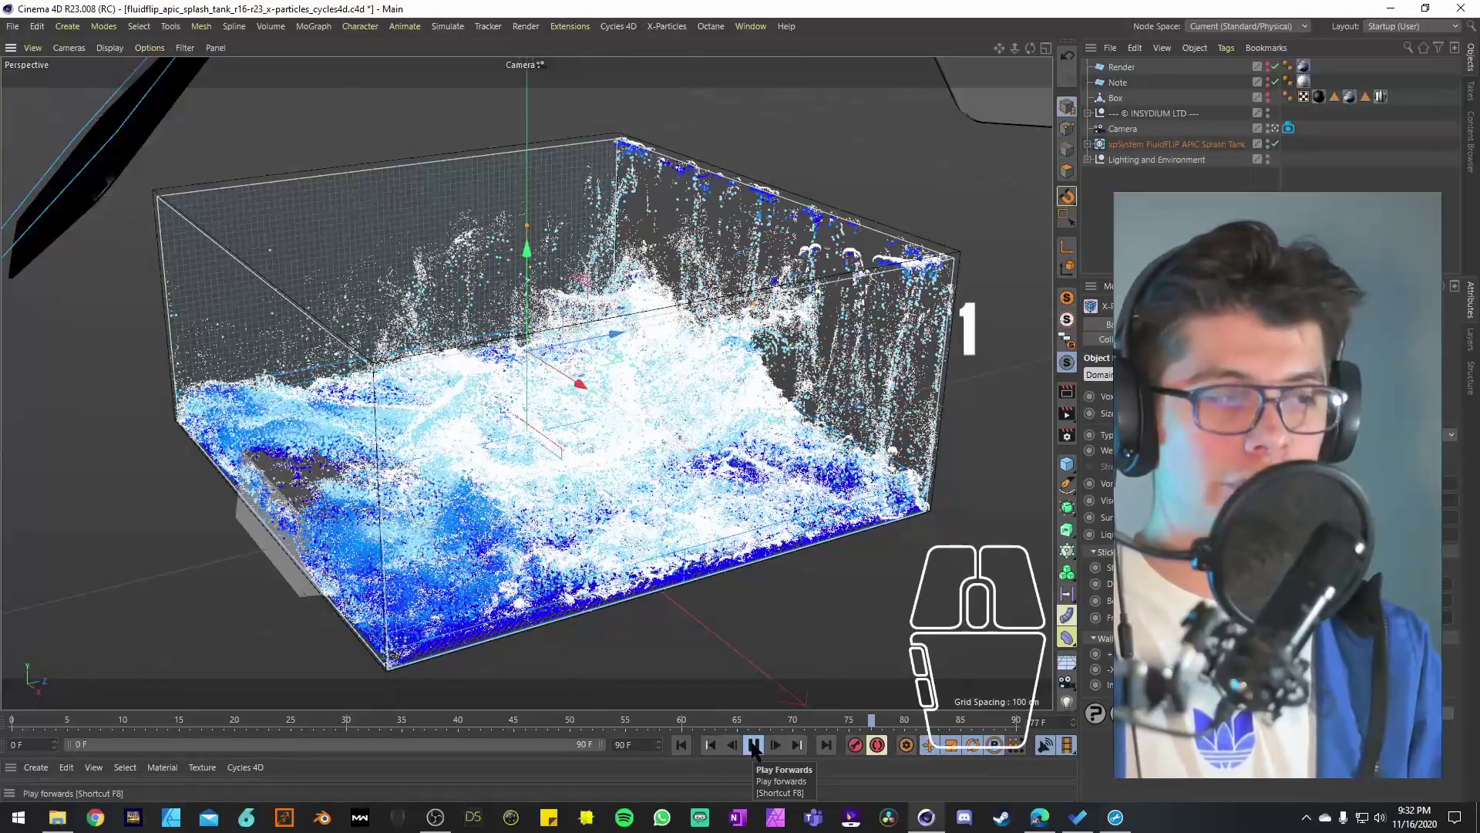
Step: Save the scene, resume playback and view the fluid tank from several orbited and panned angles
key(ctrl+s)
key(Return)
click(743, 741)
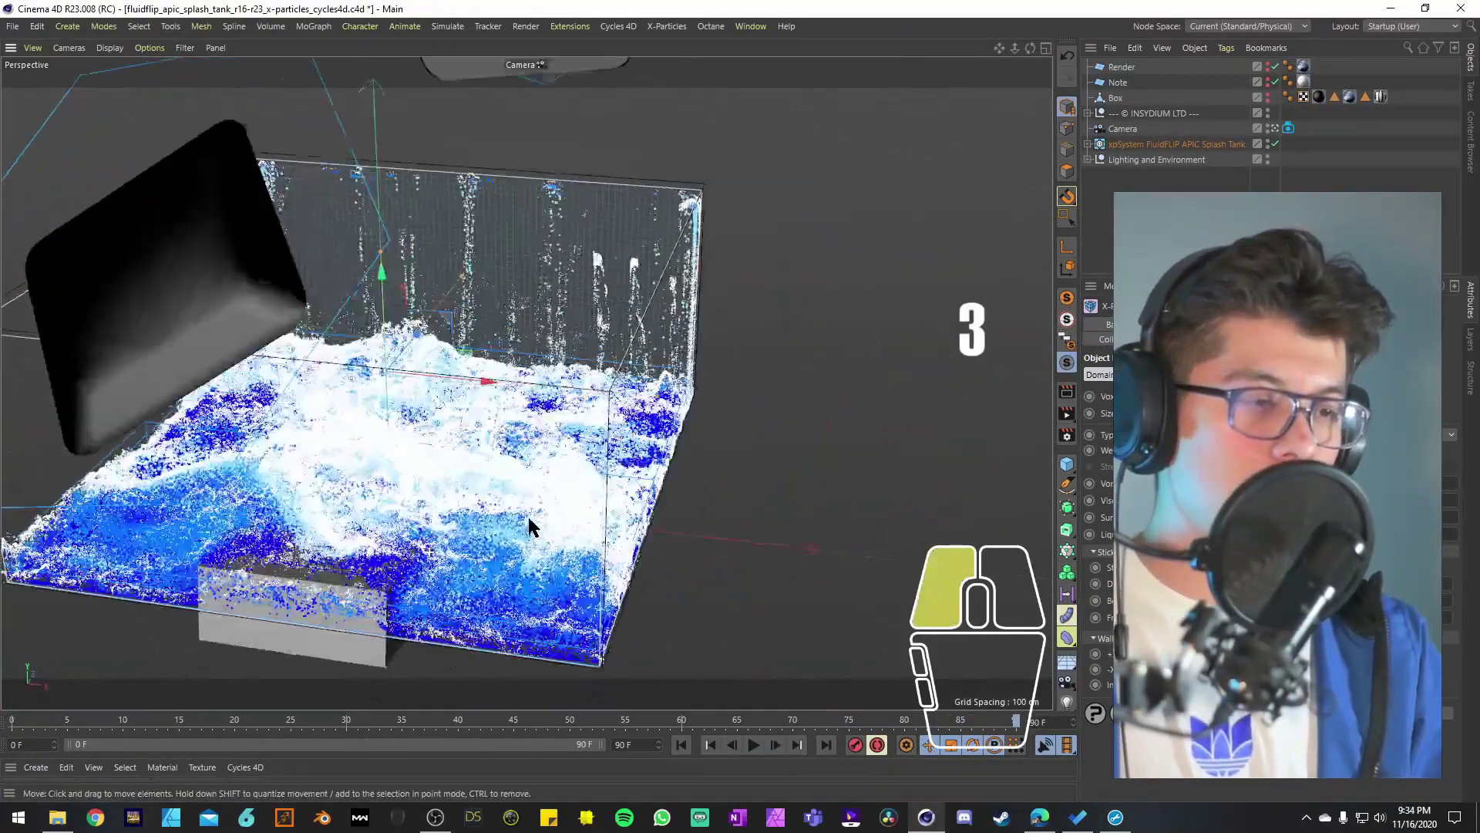
drag(528, 528, 817, 320)
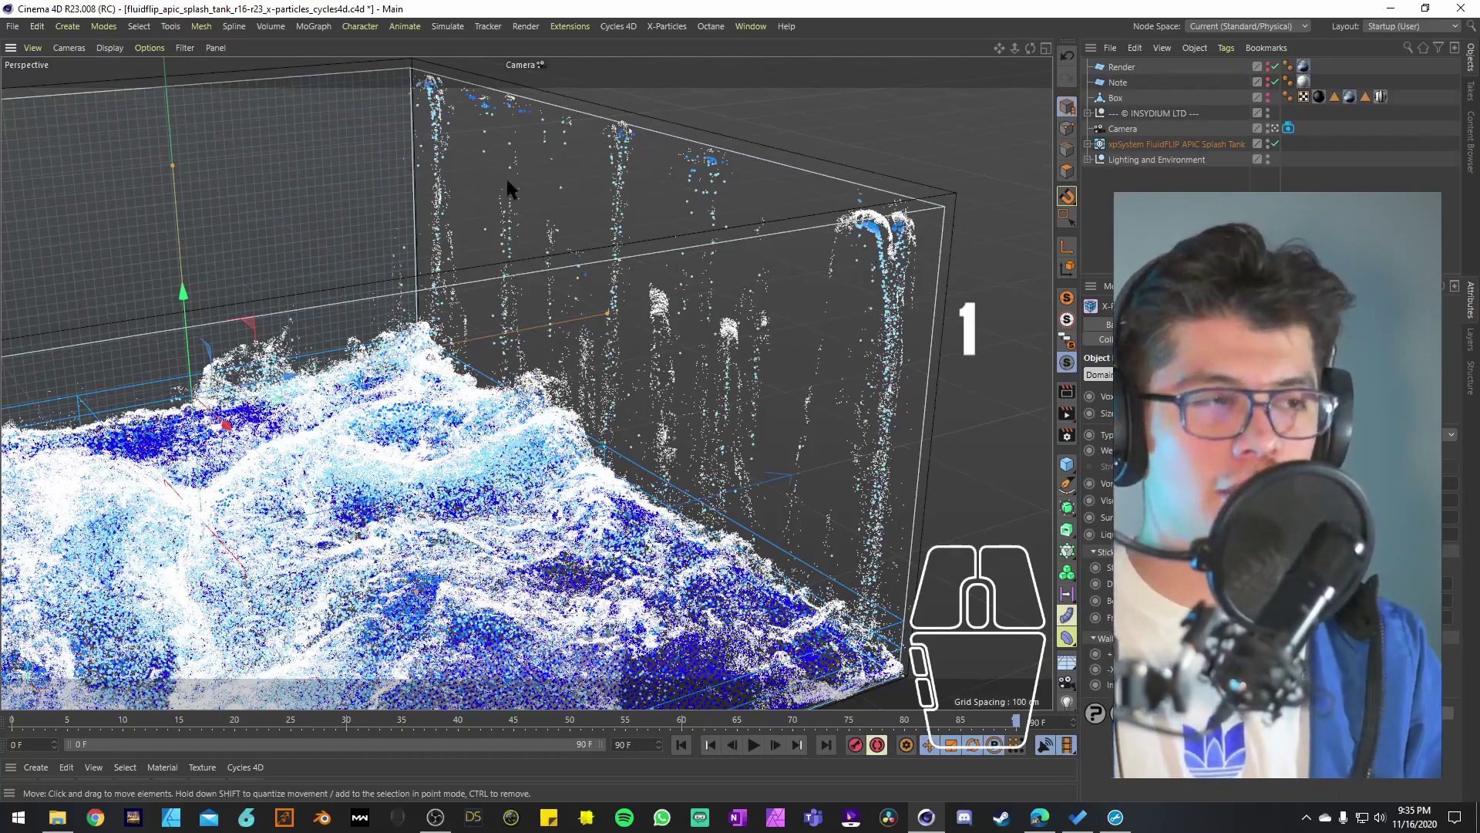
drag(534, 313, 581, 314)
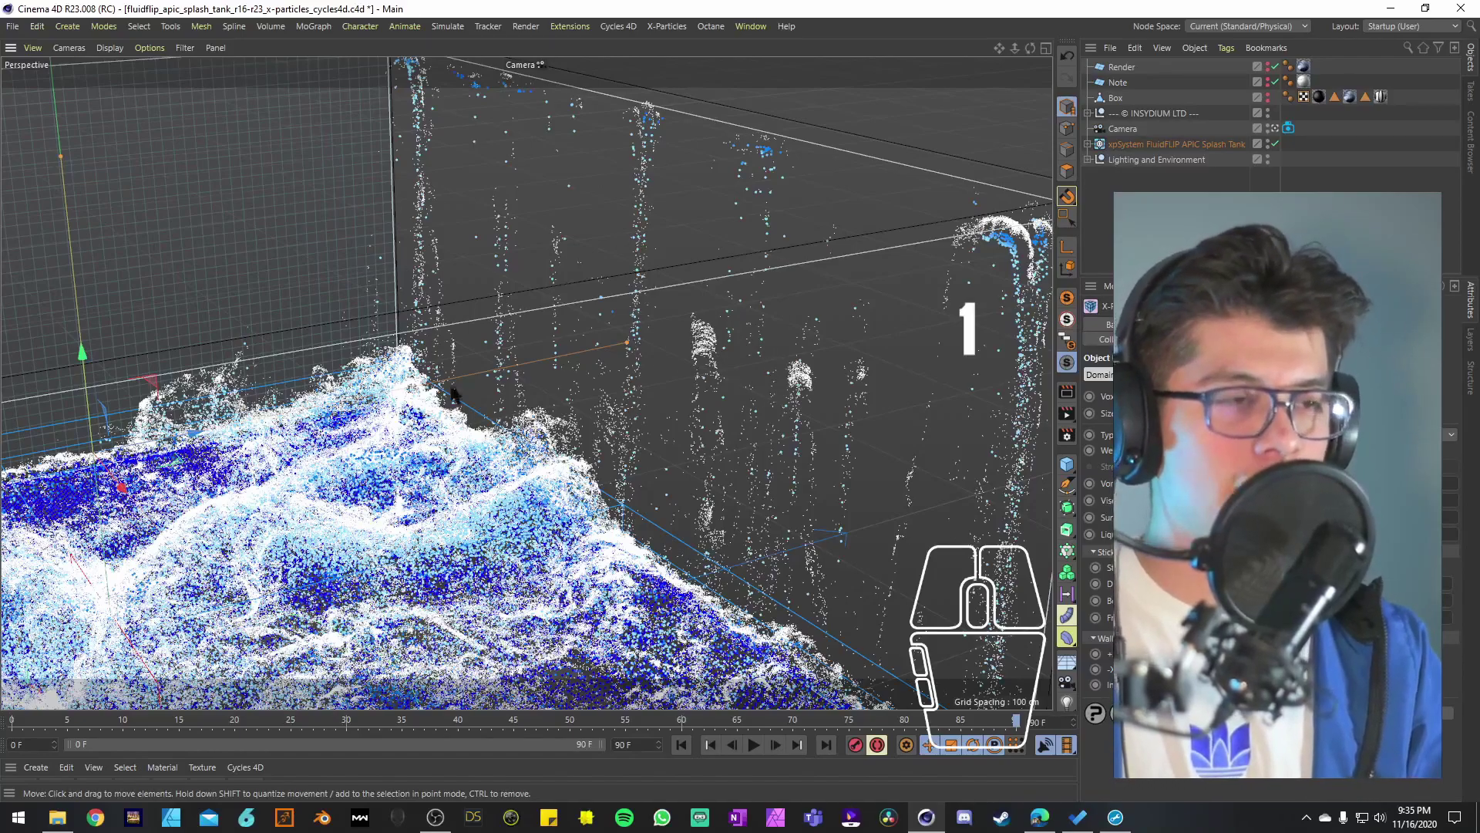
drag(456, 354, 397, 462)
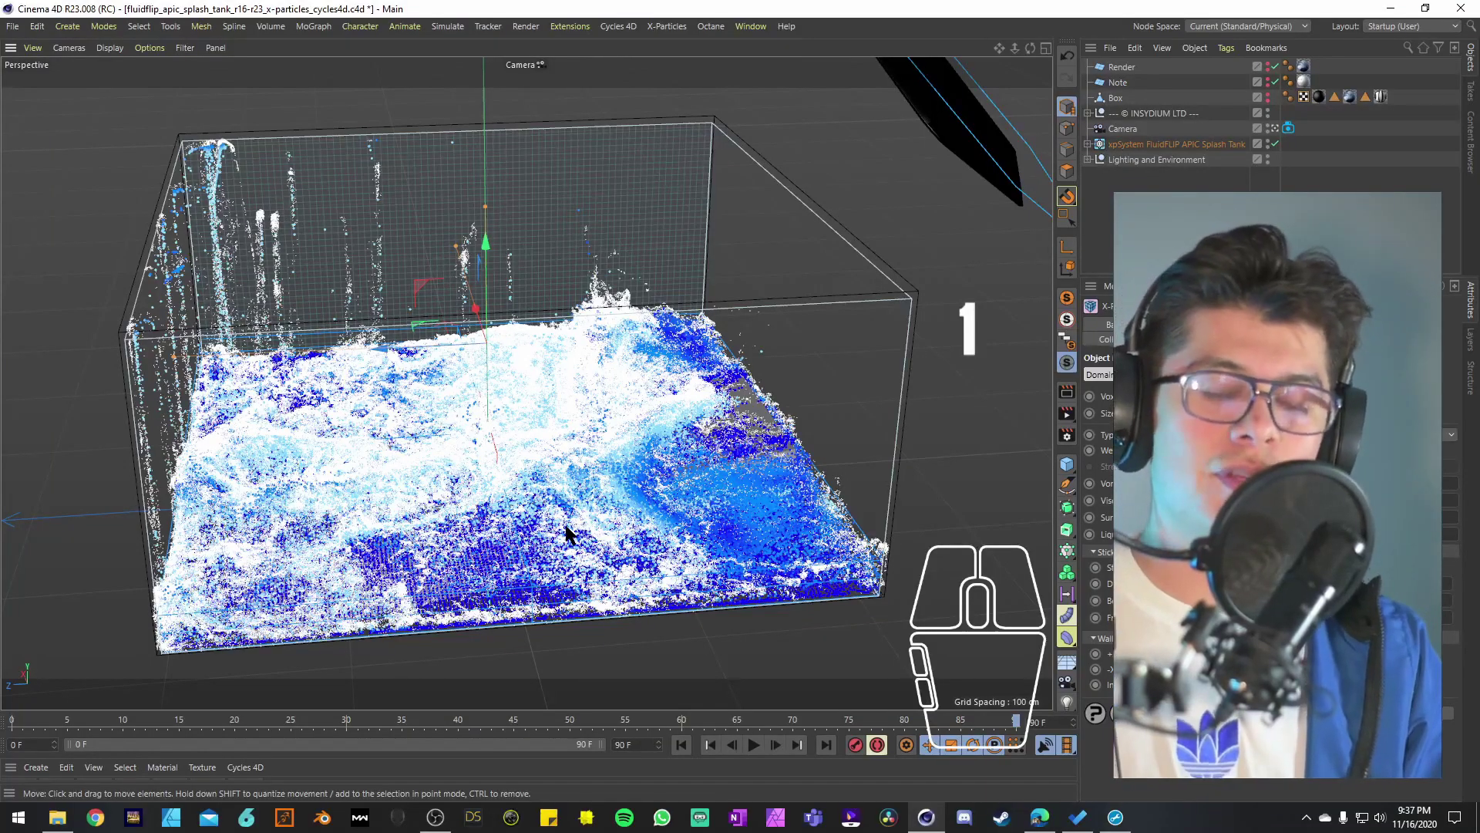
alt+drag(566, 532, 401, 501)
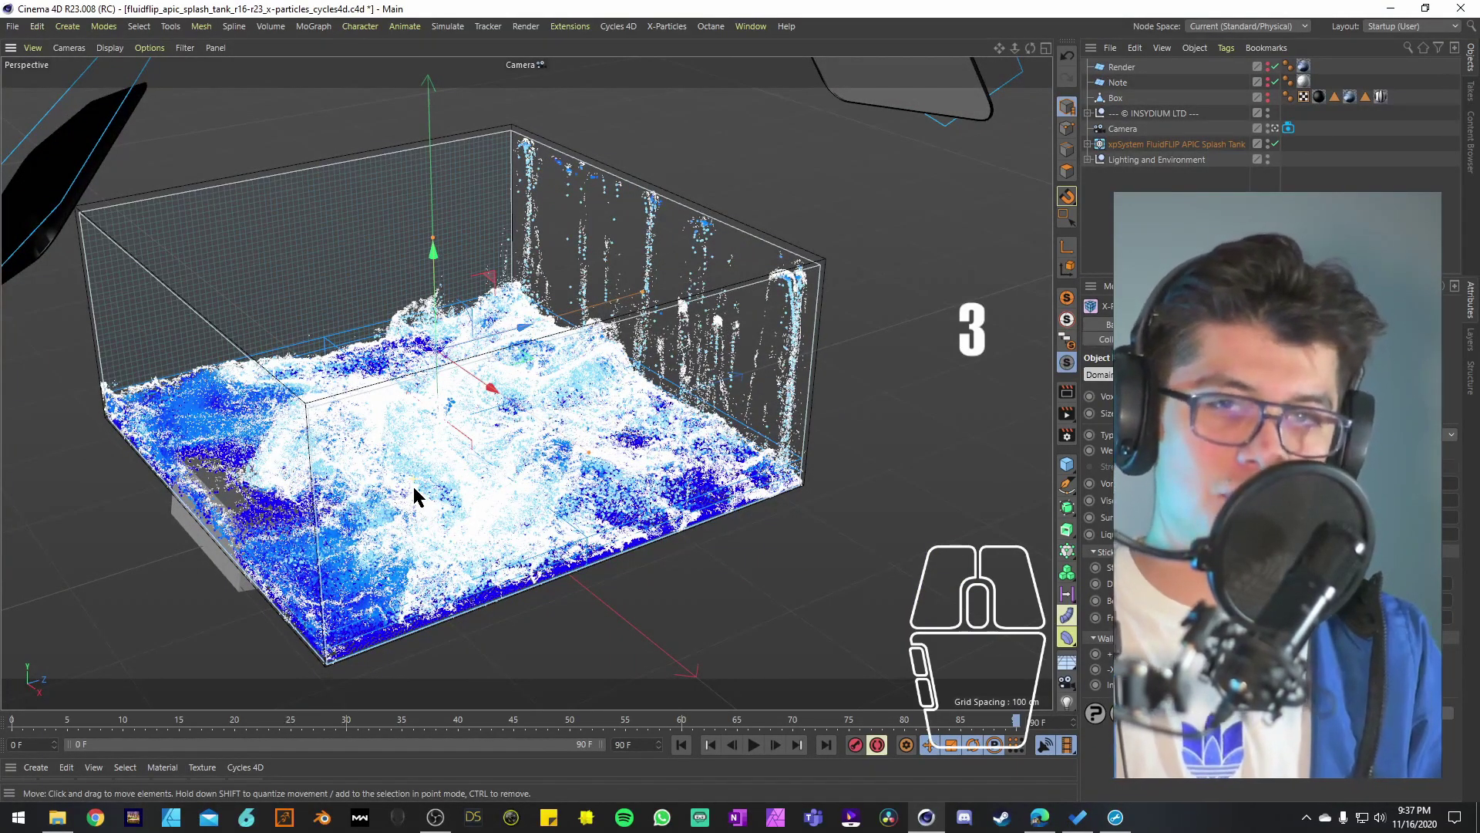
key(1)
drag(413, 487, 459, 499)
key(1)
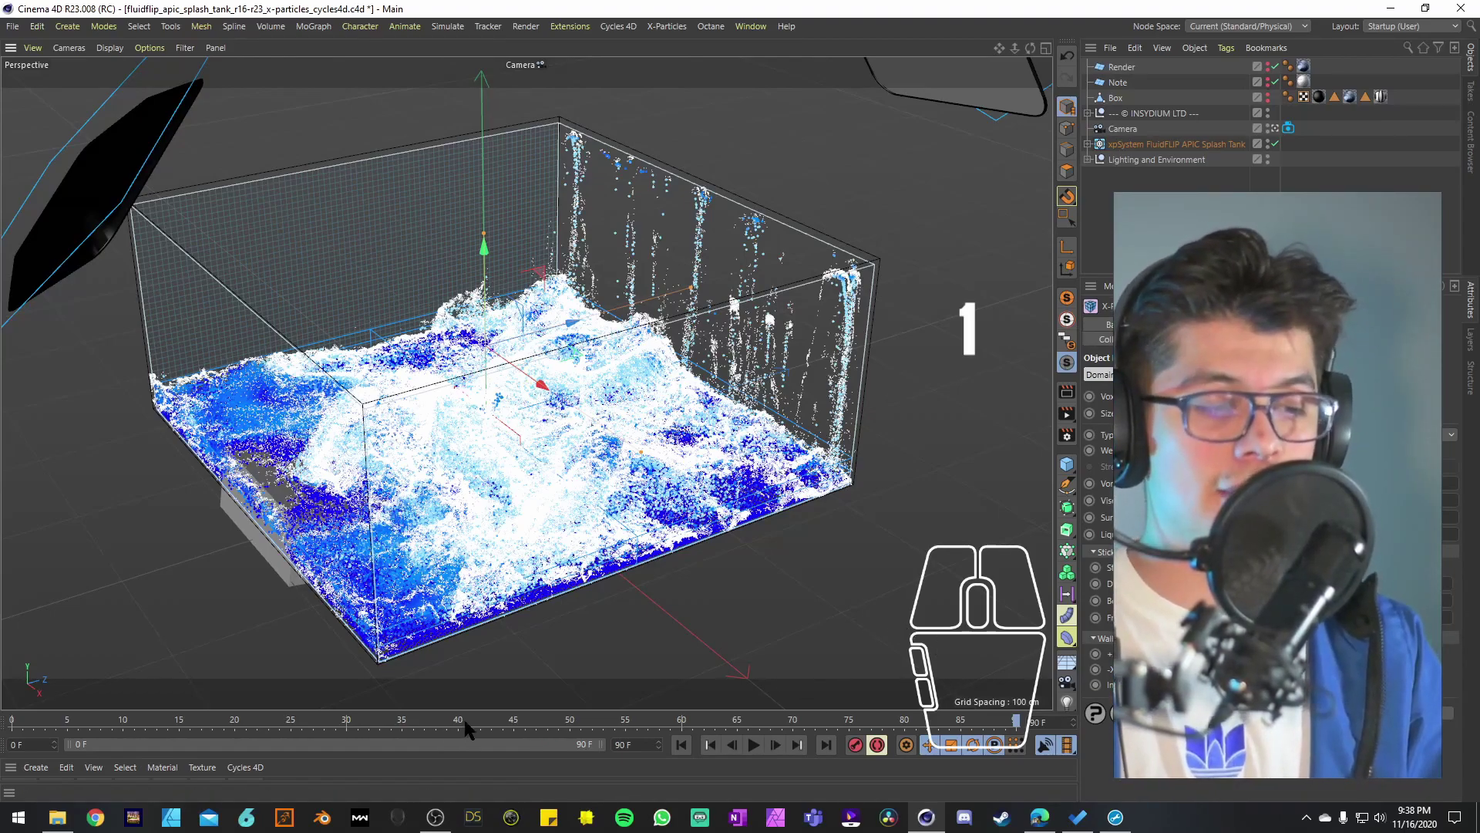
Step: Jump to frame 45 and orbit around the mid-splash spray plume
click(514, 725)
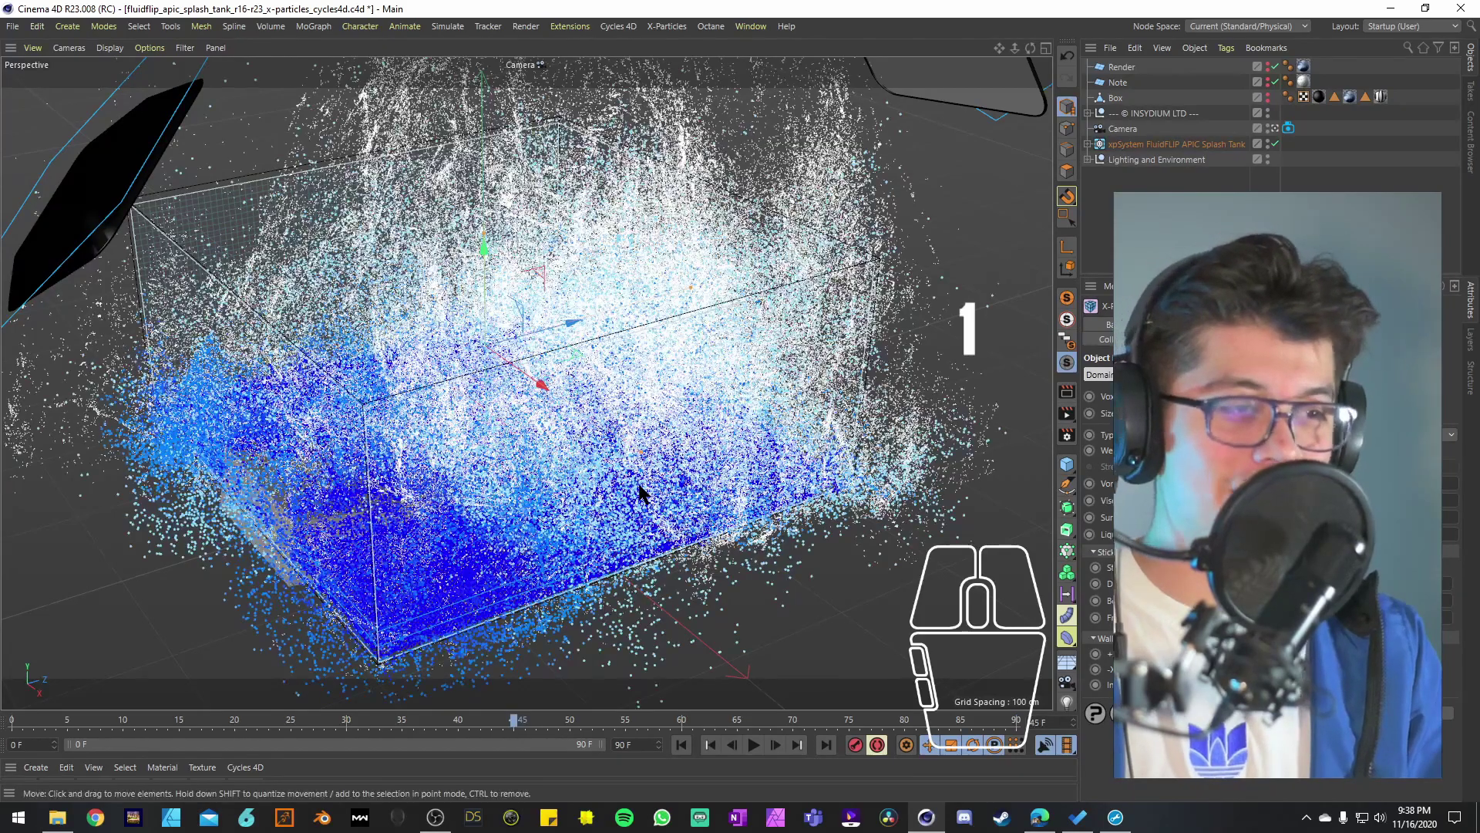
key(3)
drag(717, 399, 503, 452)
key(2)
key(1)
key(3)
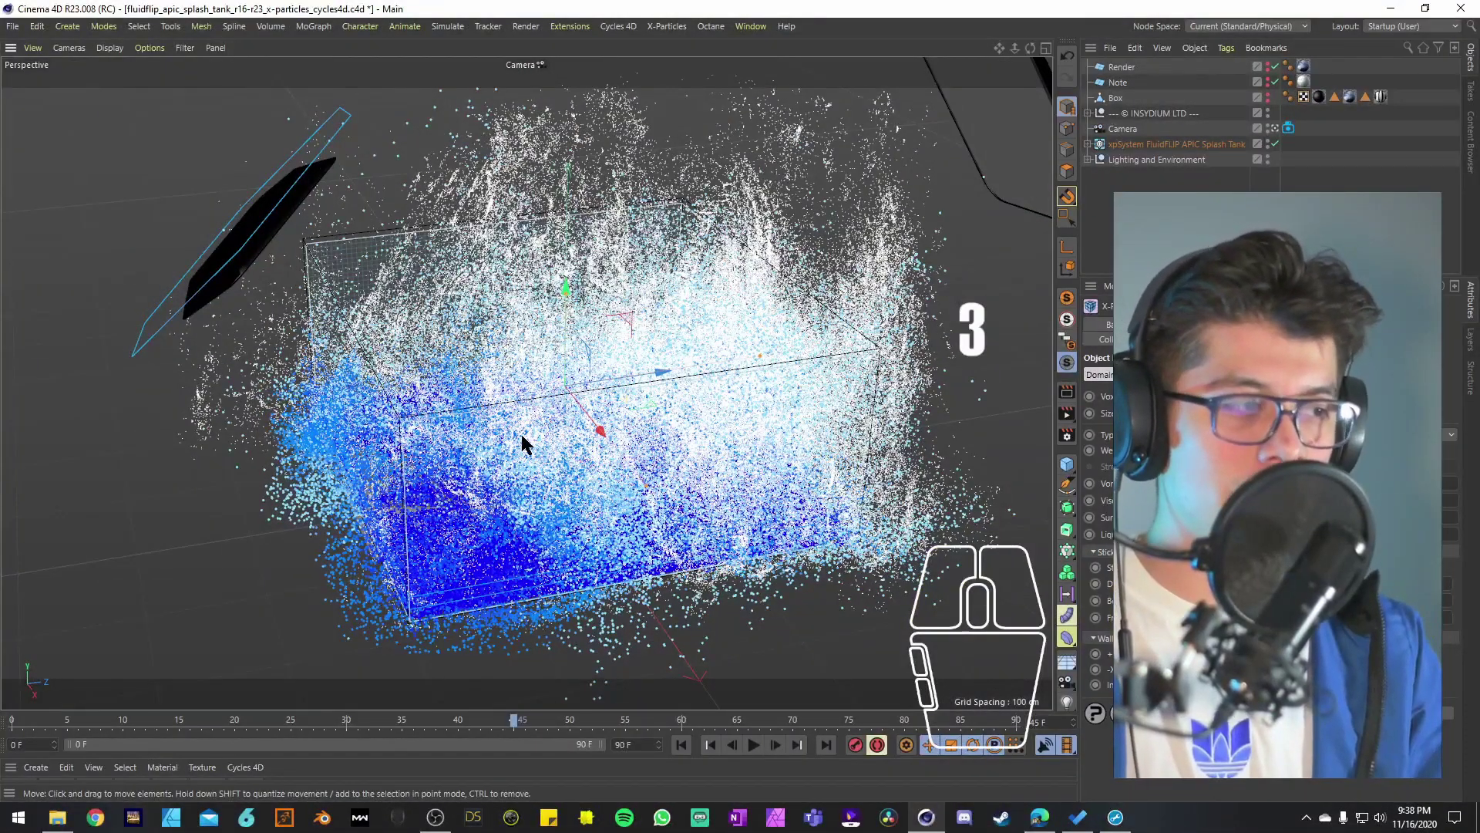
key(1)
key(3)
key(2)
key(3)
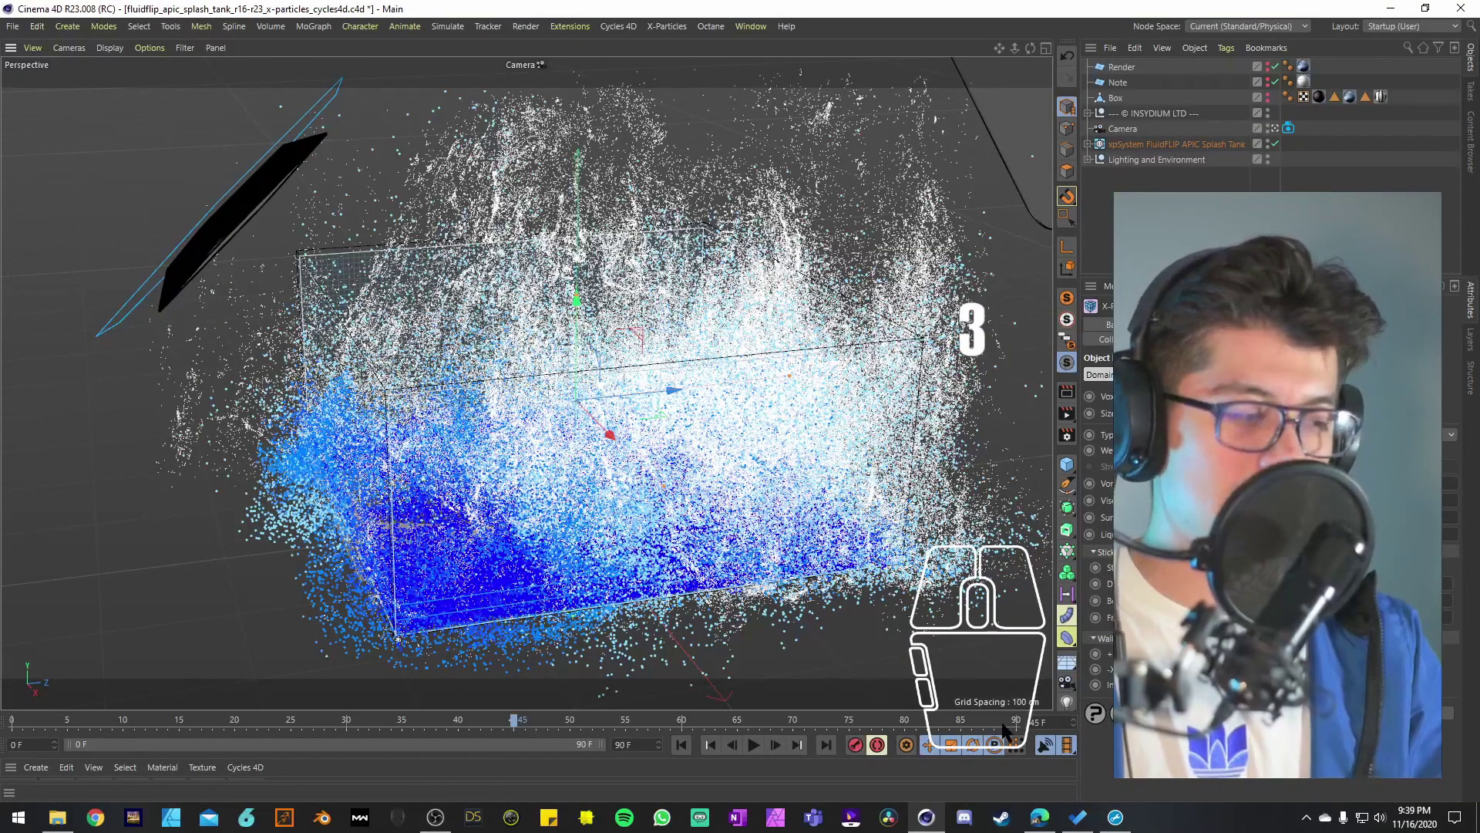
Step: Jump to the simulation's last frame, then orbit around the tank setup
click(1016, 729)
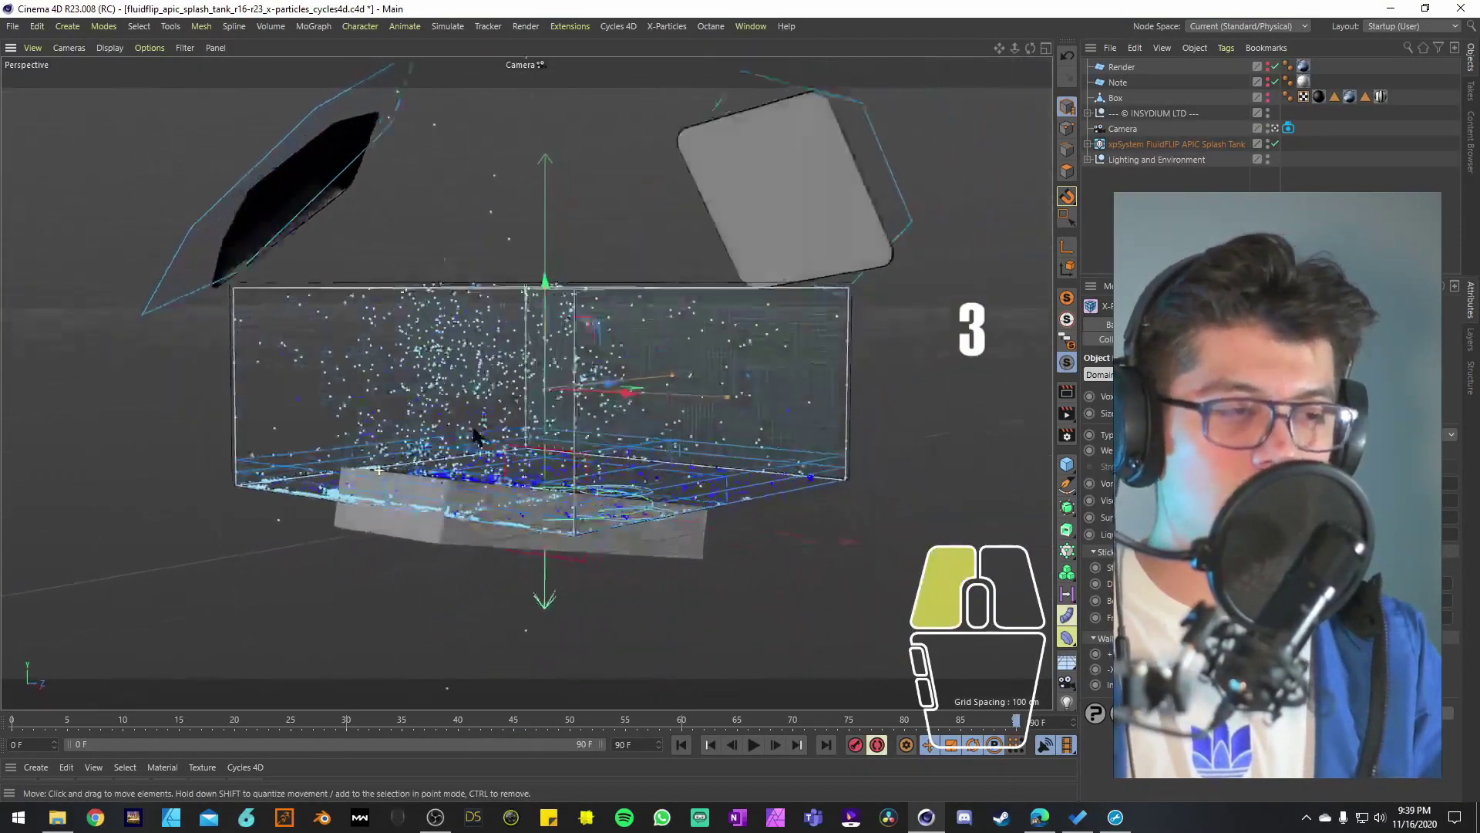
alt+drag(391, 493, 446, 512)
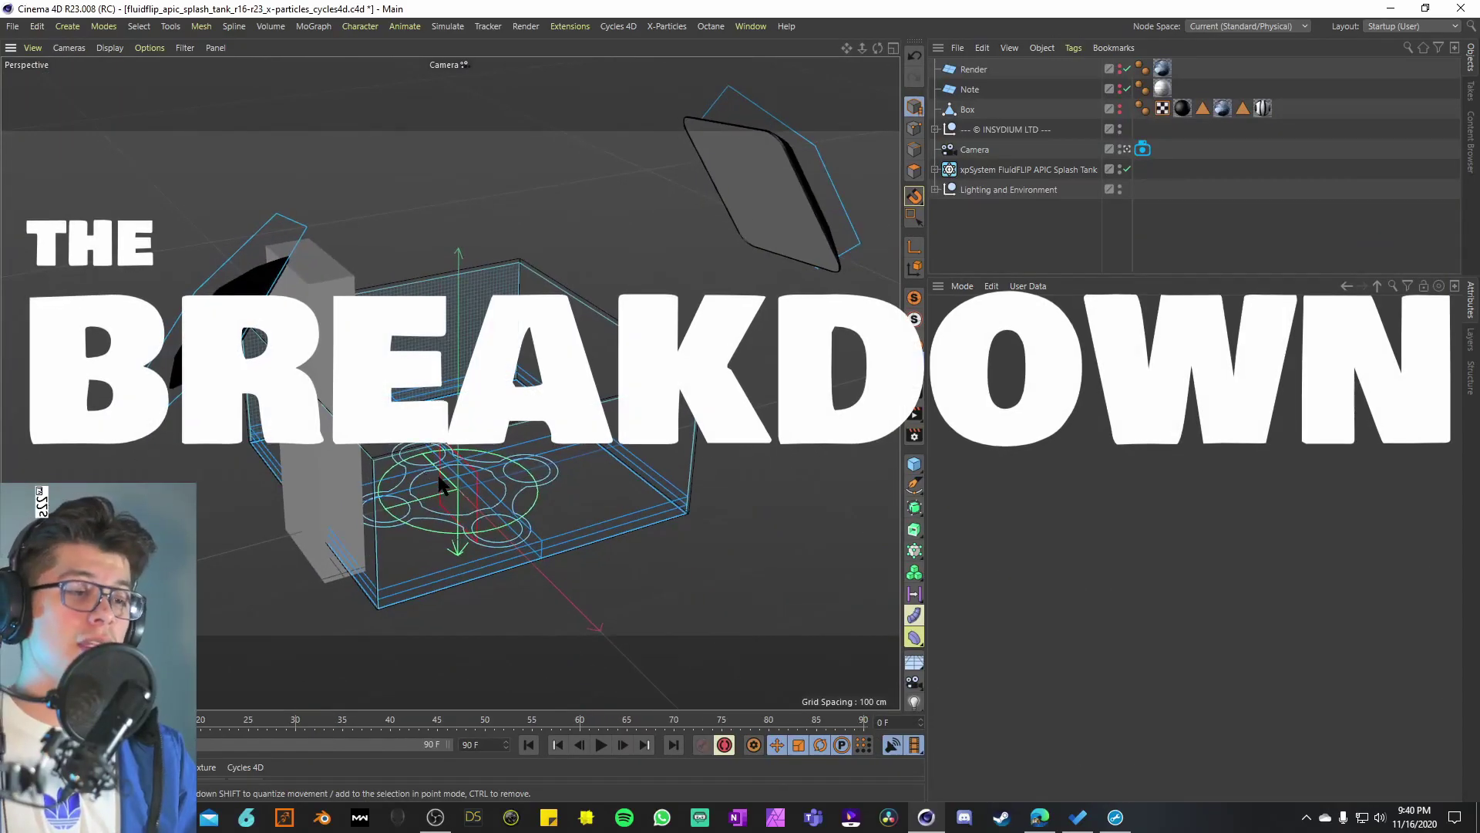
mouse_move(439, 484)
alt+mouse_down()
mouse_move(438, 465)
mouse_move(454, 479)
alt+mouse_up()
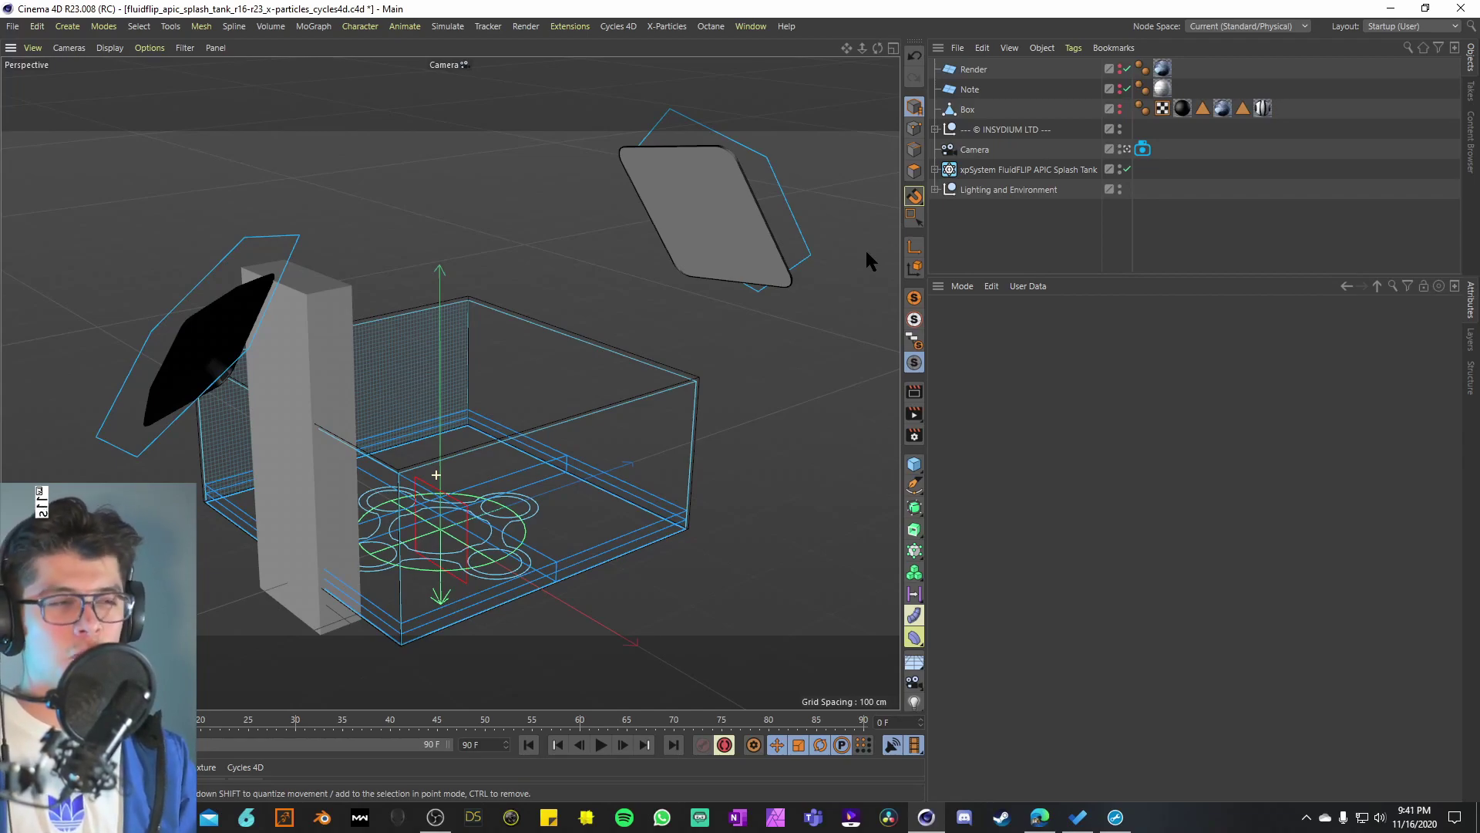
Step: Stop viewing through the scene camera and orbit the tank in the default view
click(978, 150)
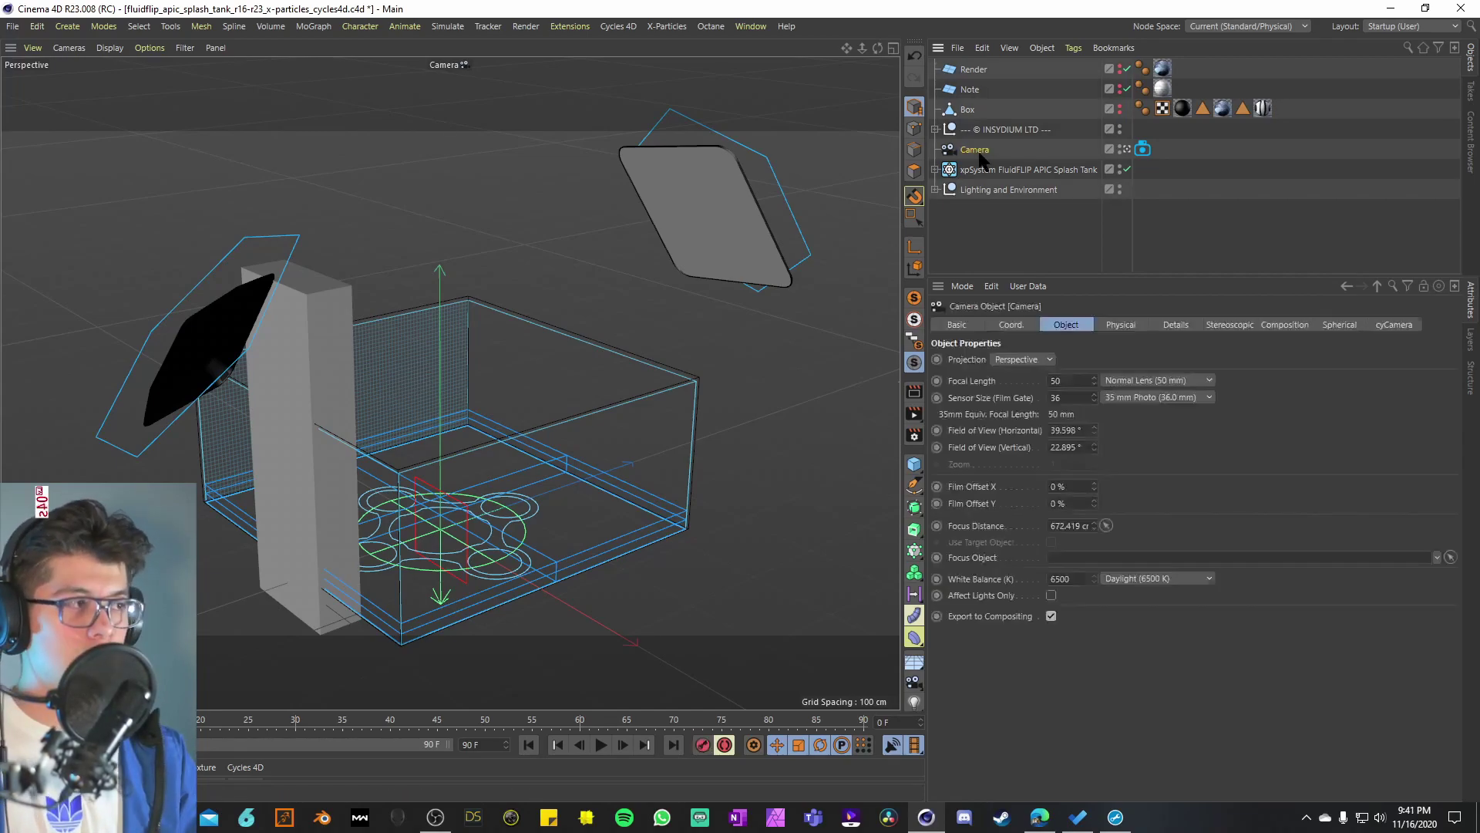
click(1142, 150)
alt+drag(539, 401, 432, 324)
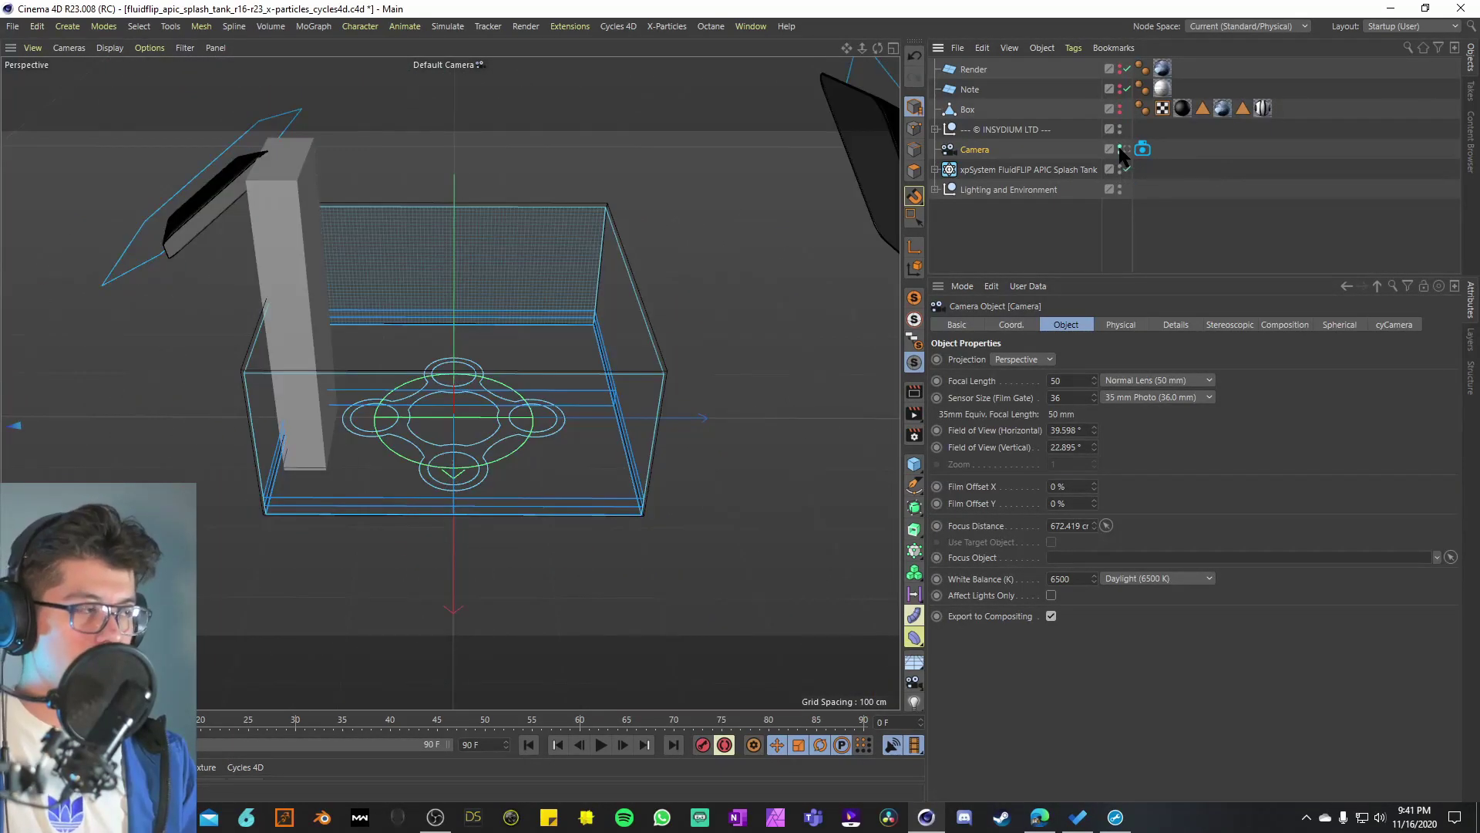
Step: Check the Floor and two softbox lights in Lighting and Environment, then hide the group from the viewport
click(984, 190)
click(936, 190)
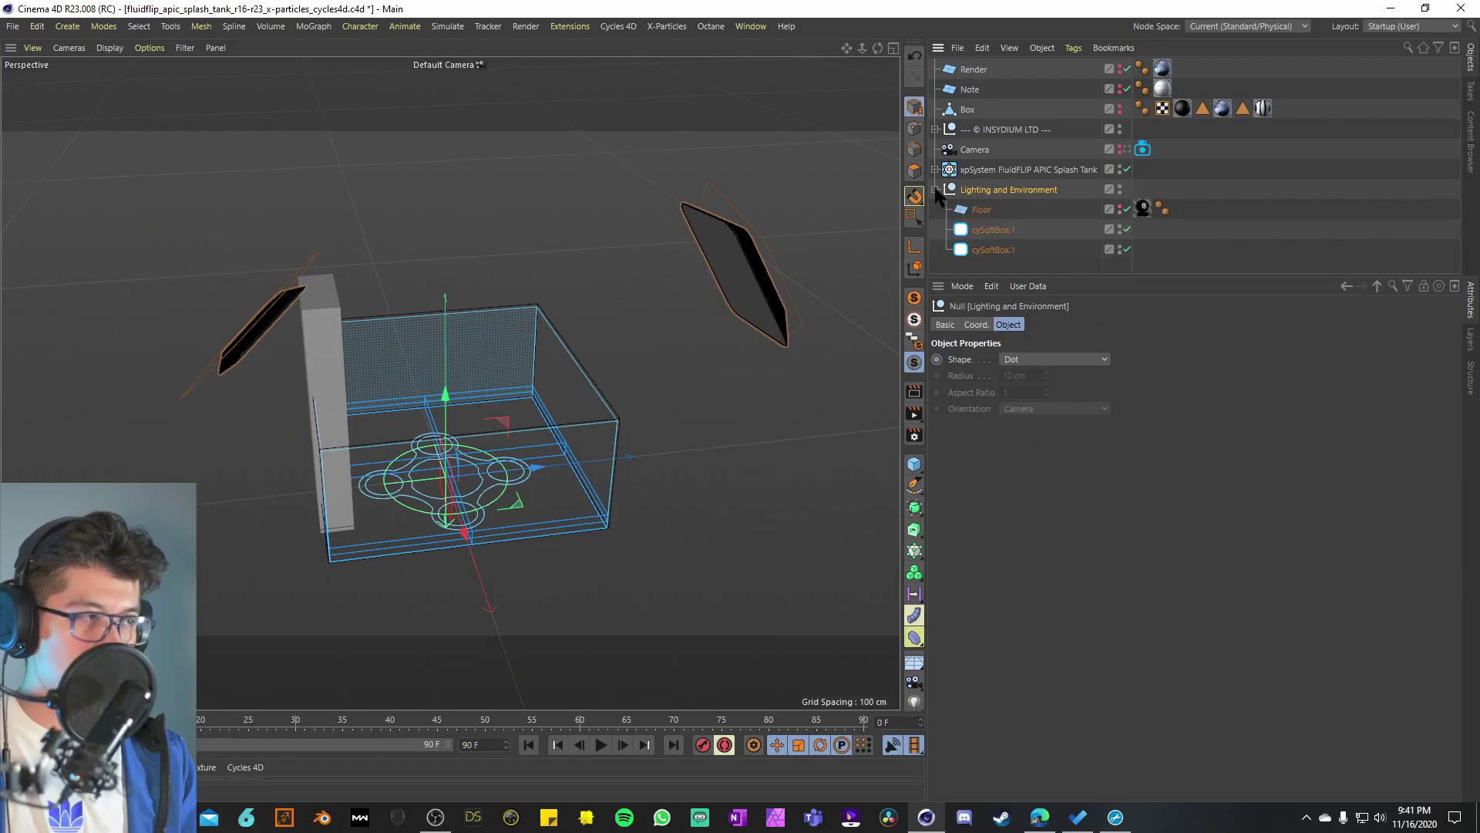
click(976, 209)
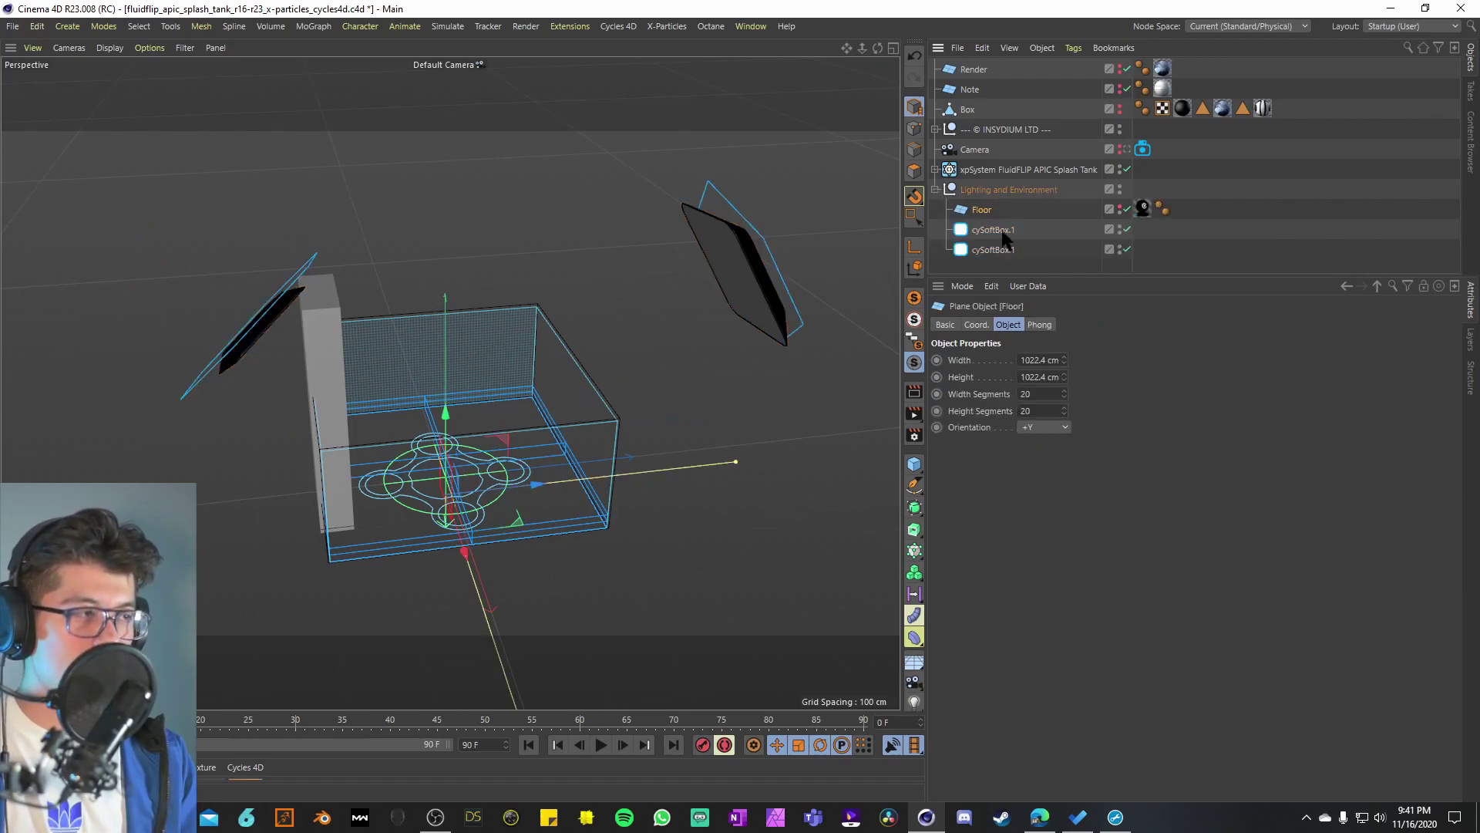
click(1000, 231)
click(997, 249)
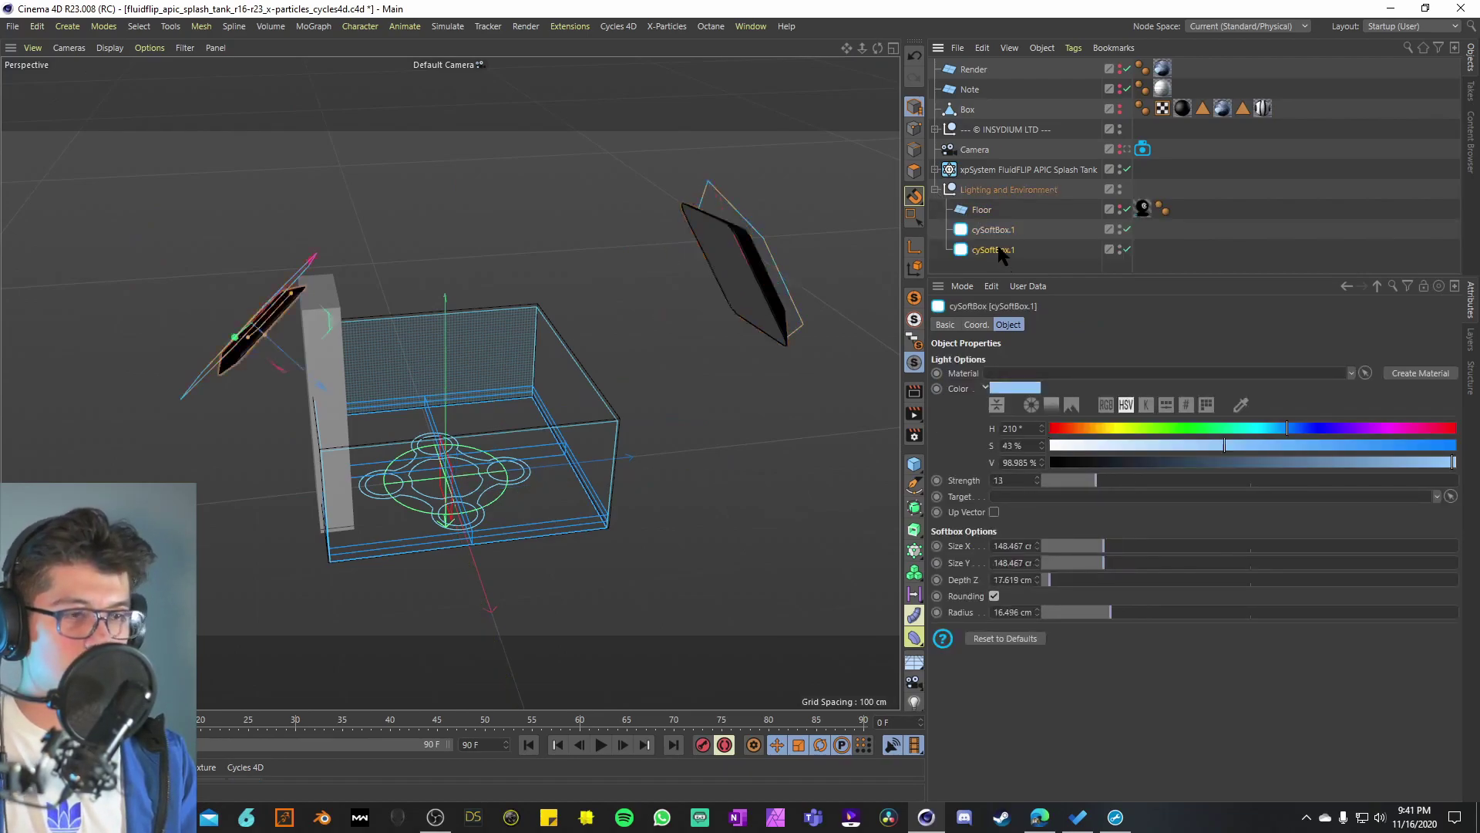
click(935, 190)
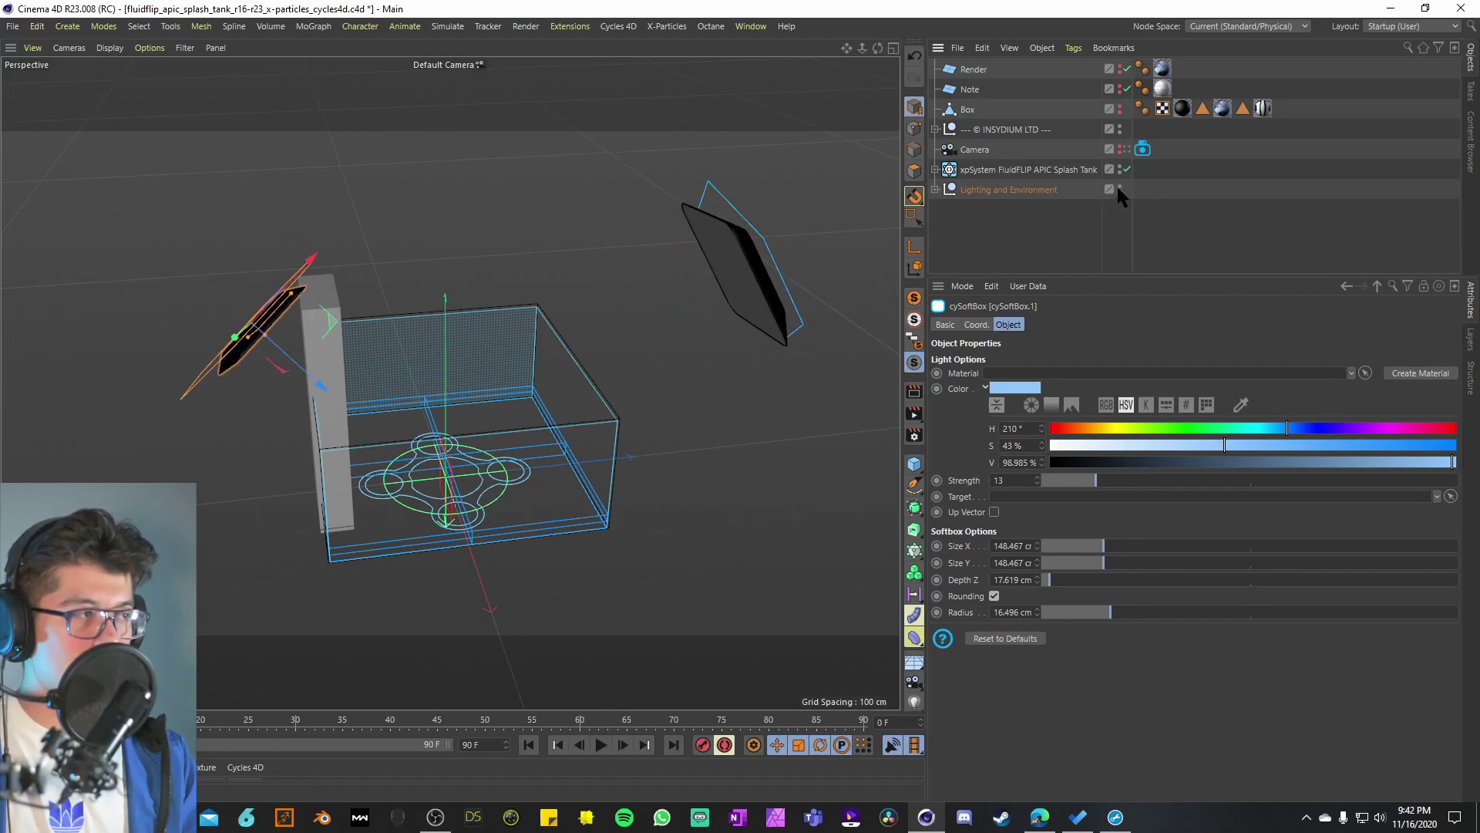
click(1119, 189)
click(1049, 223)
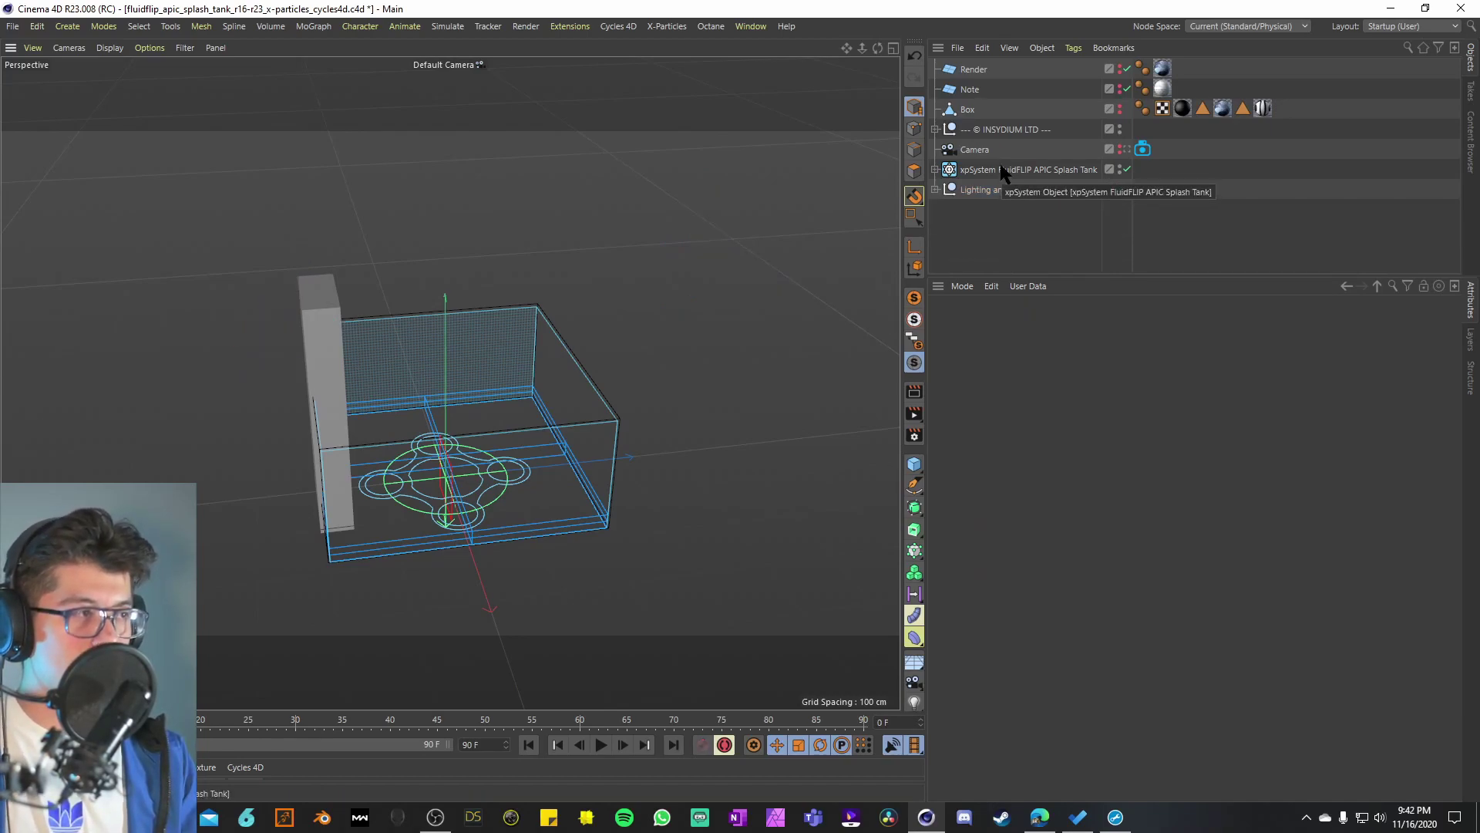
Step: Turn off Icon in Viewport for the xpSystem FluidFLIP APIC Splash Tank
click(1004, 171)
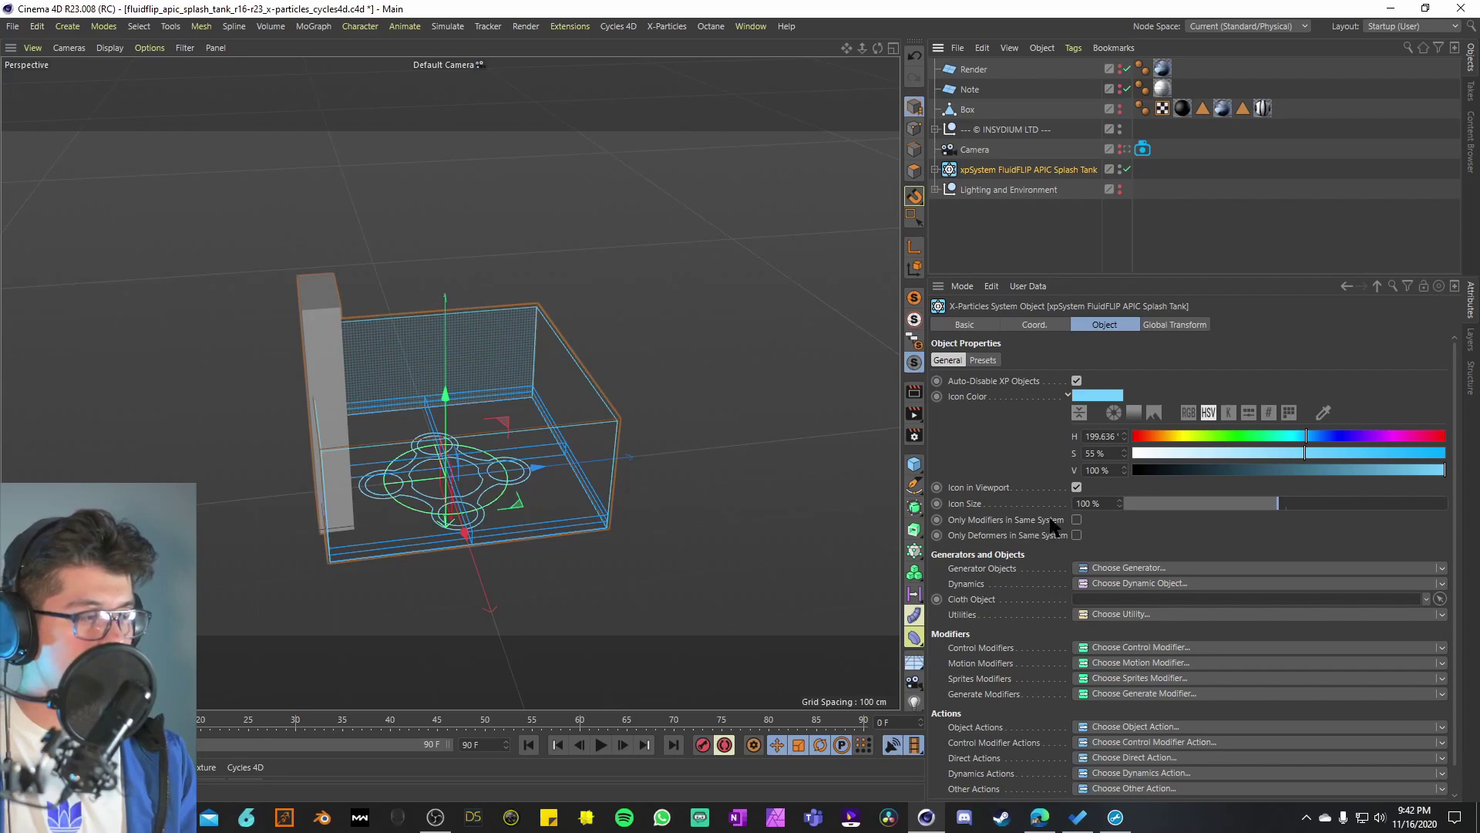
click(1076, 487)
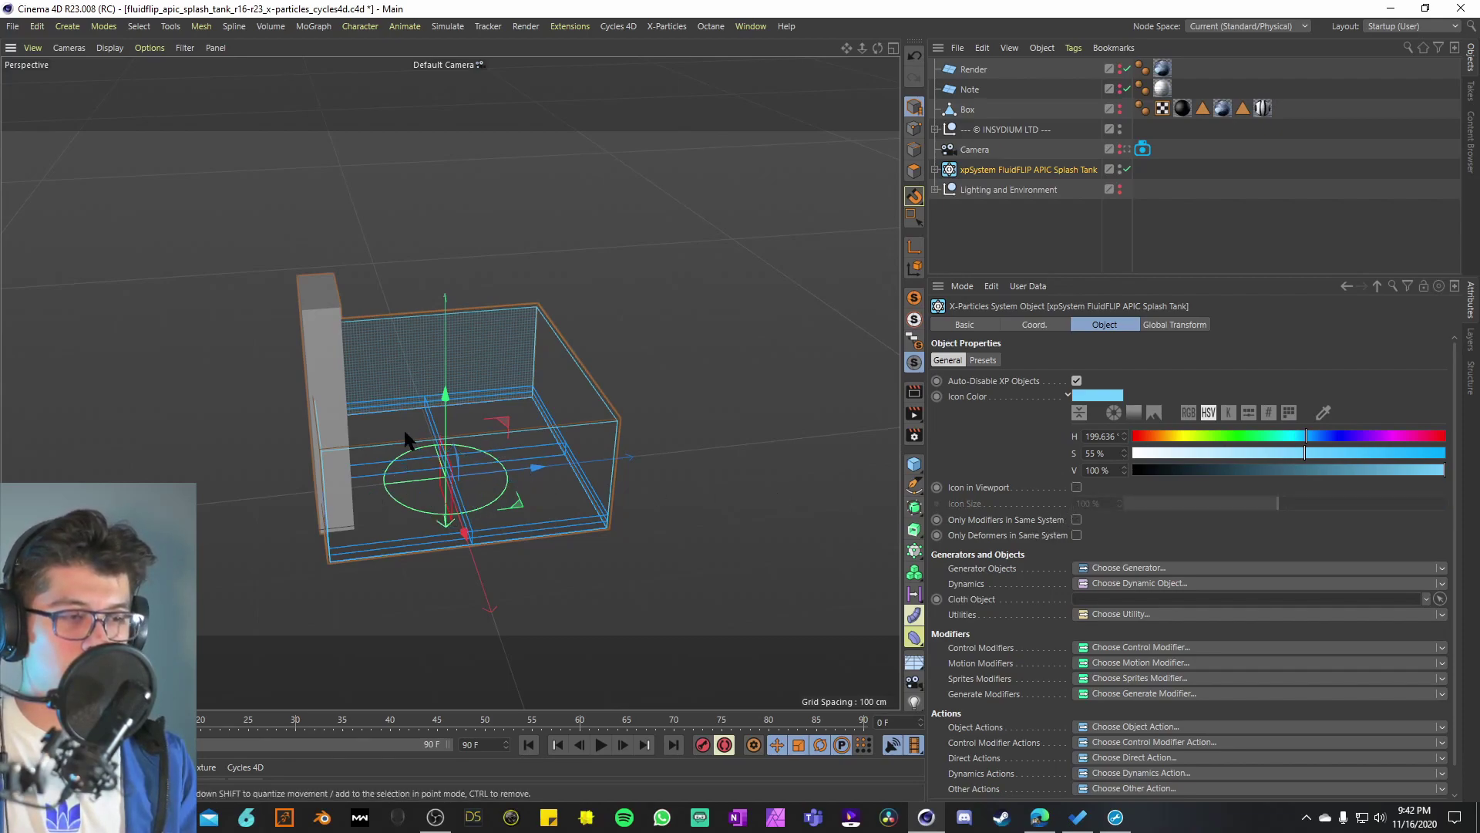
scroll(456, 413, up, 4)
alt+drag(524, 394, 403, 393)
Step: Expand the xpSystem and enlarge the Object Manager to show its full tree
scroll(423, 386, up, 2)
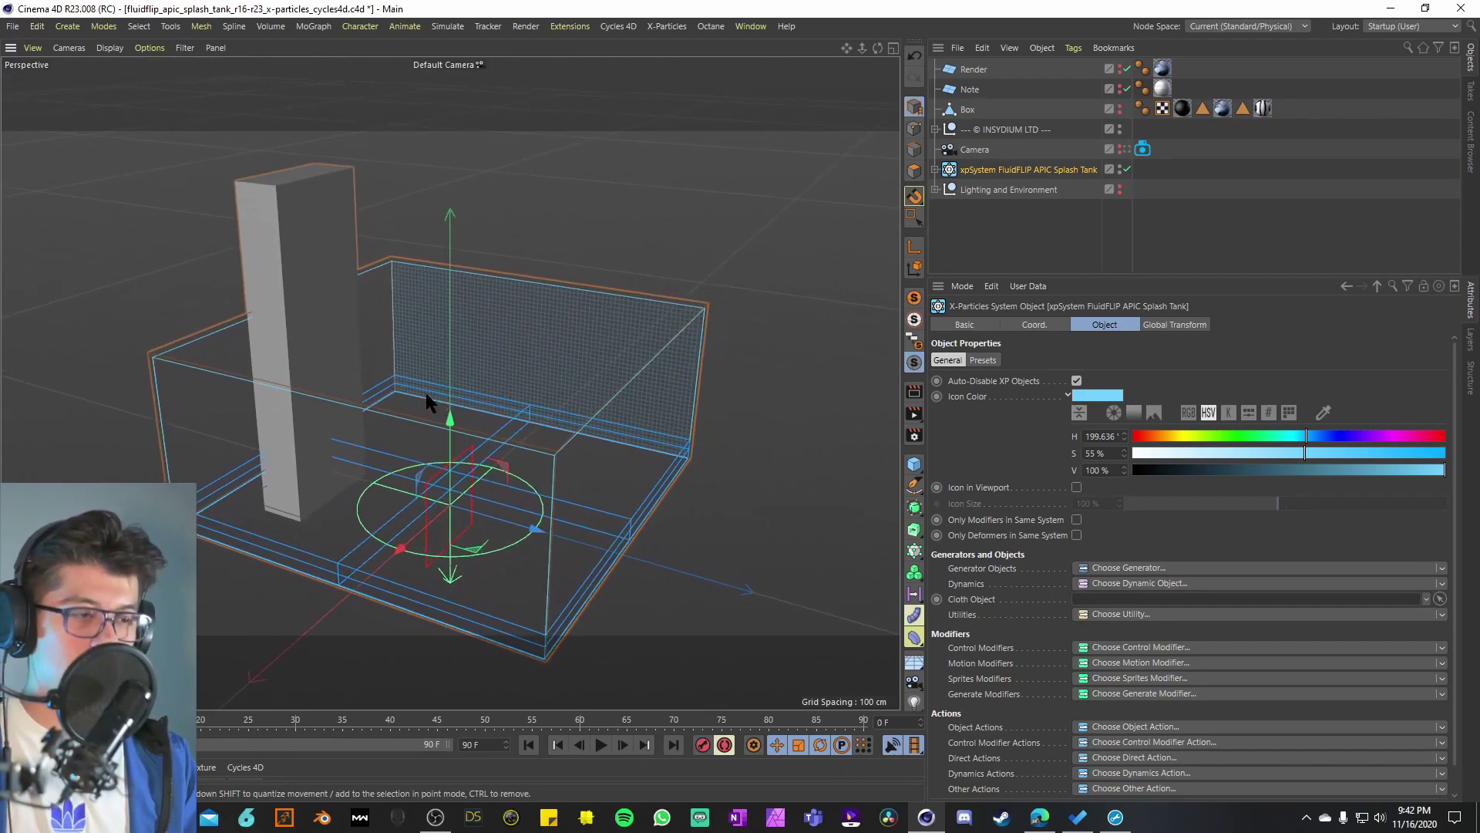
click(936, 169)
drag(1047, 275, 1047, 544)
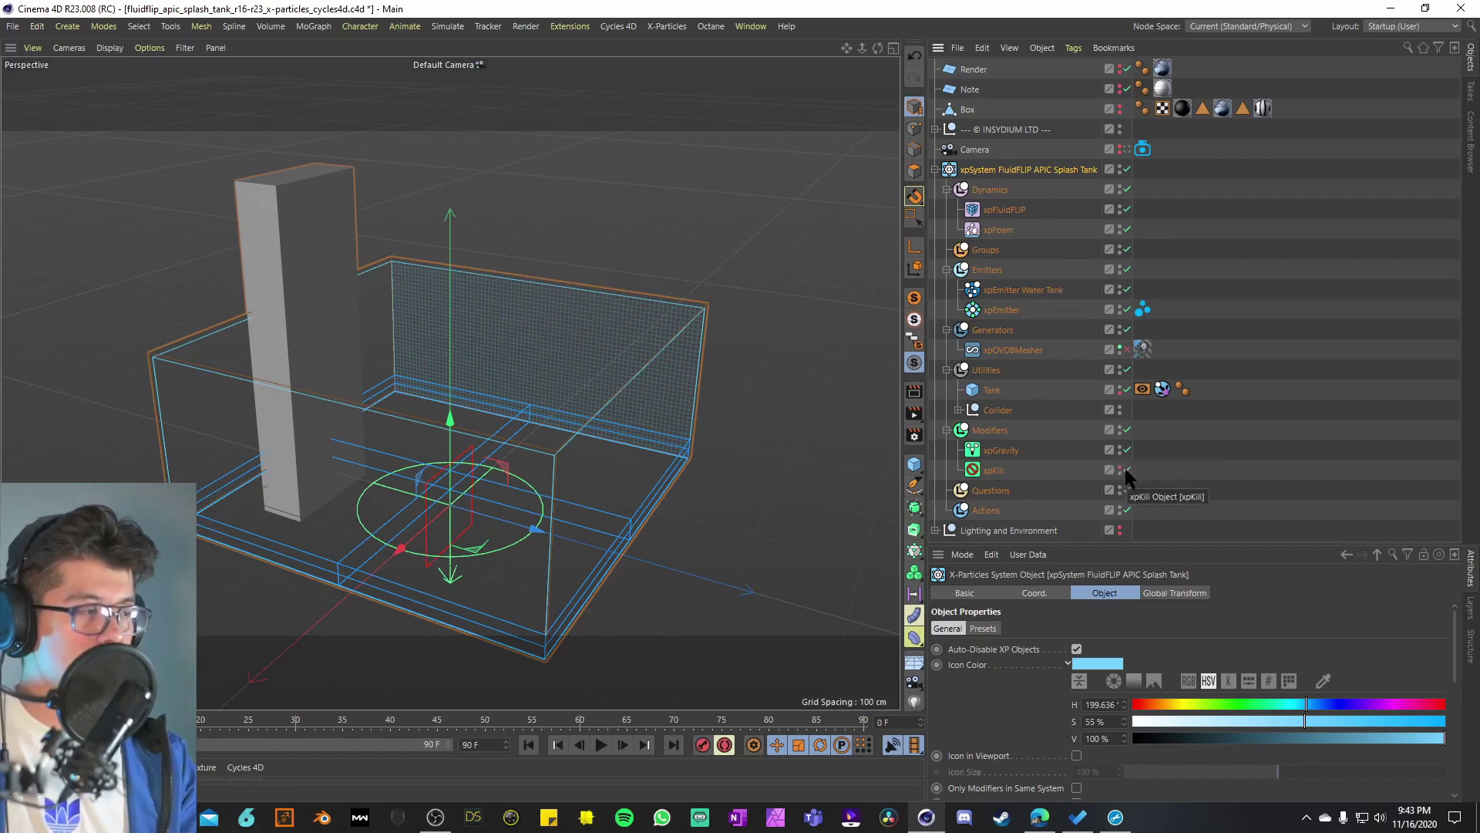
Step: Disable the Modifiers, Utilities and Dynamics groups, then select xpEmitter Water Tank
click(1129, 431)
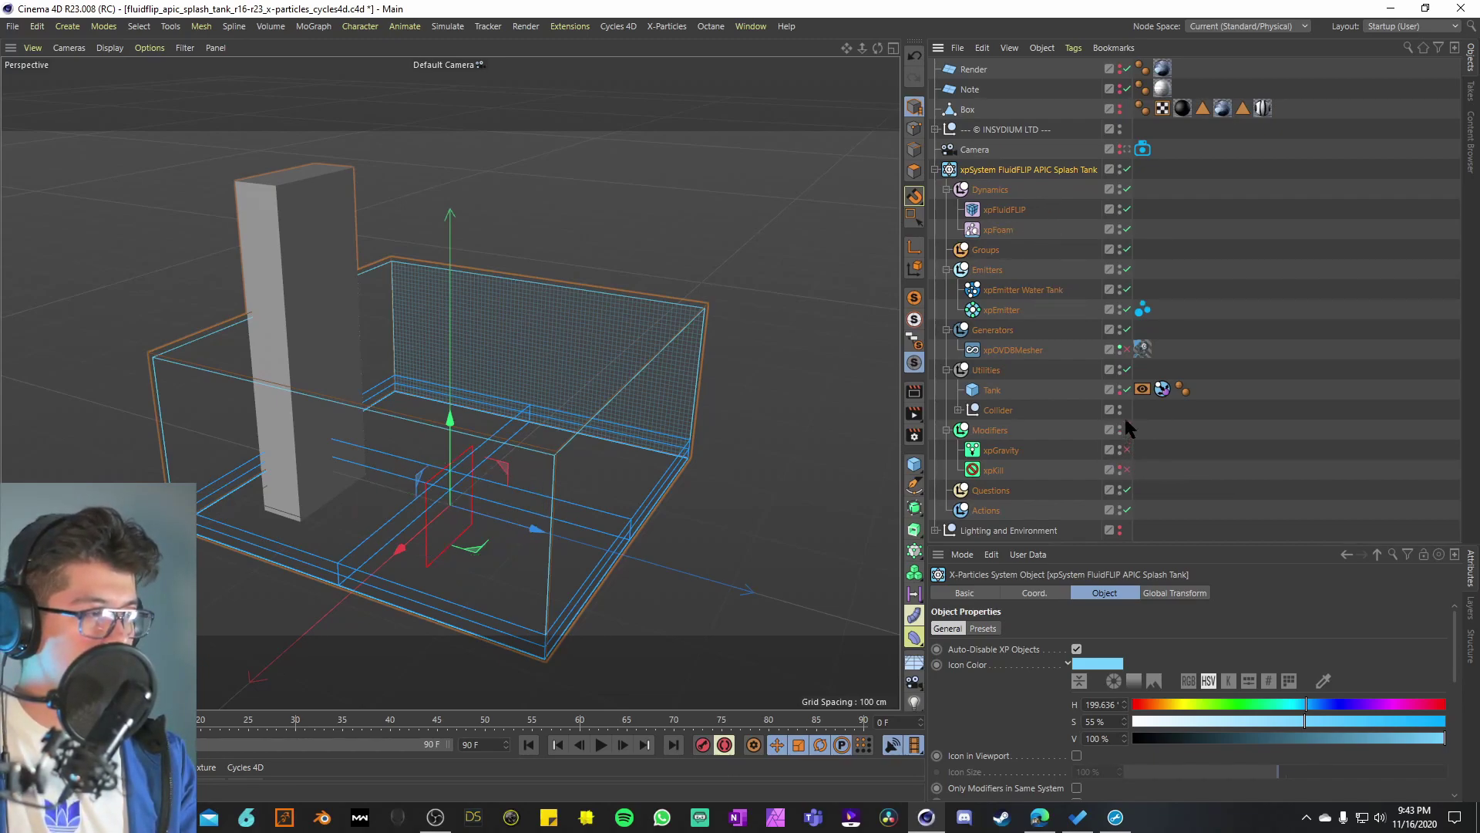
click(1127, 370)
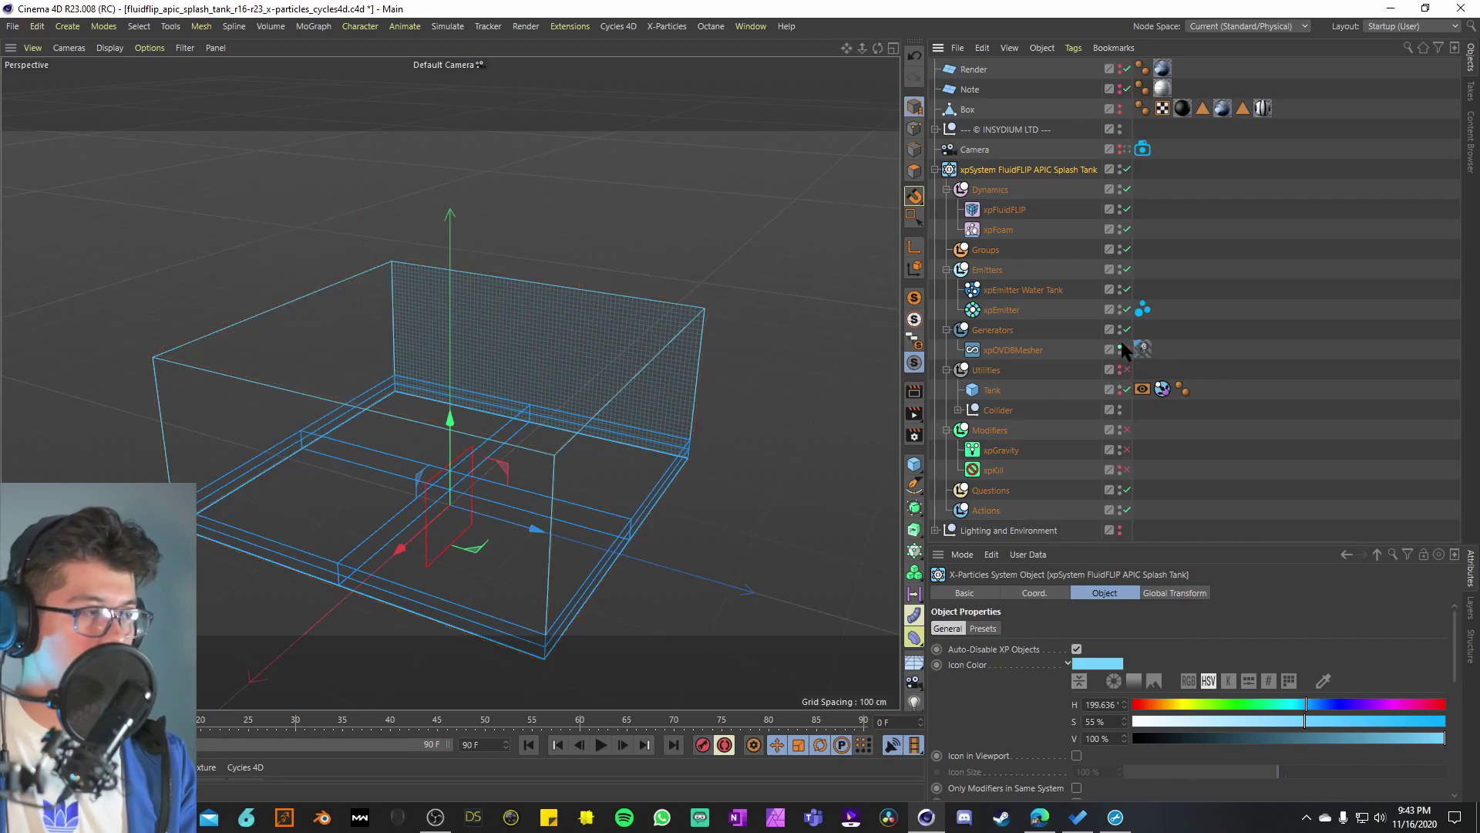
click(1127, 190)
alt+drag(520, 427, 493, 413)
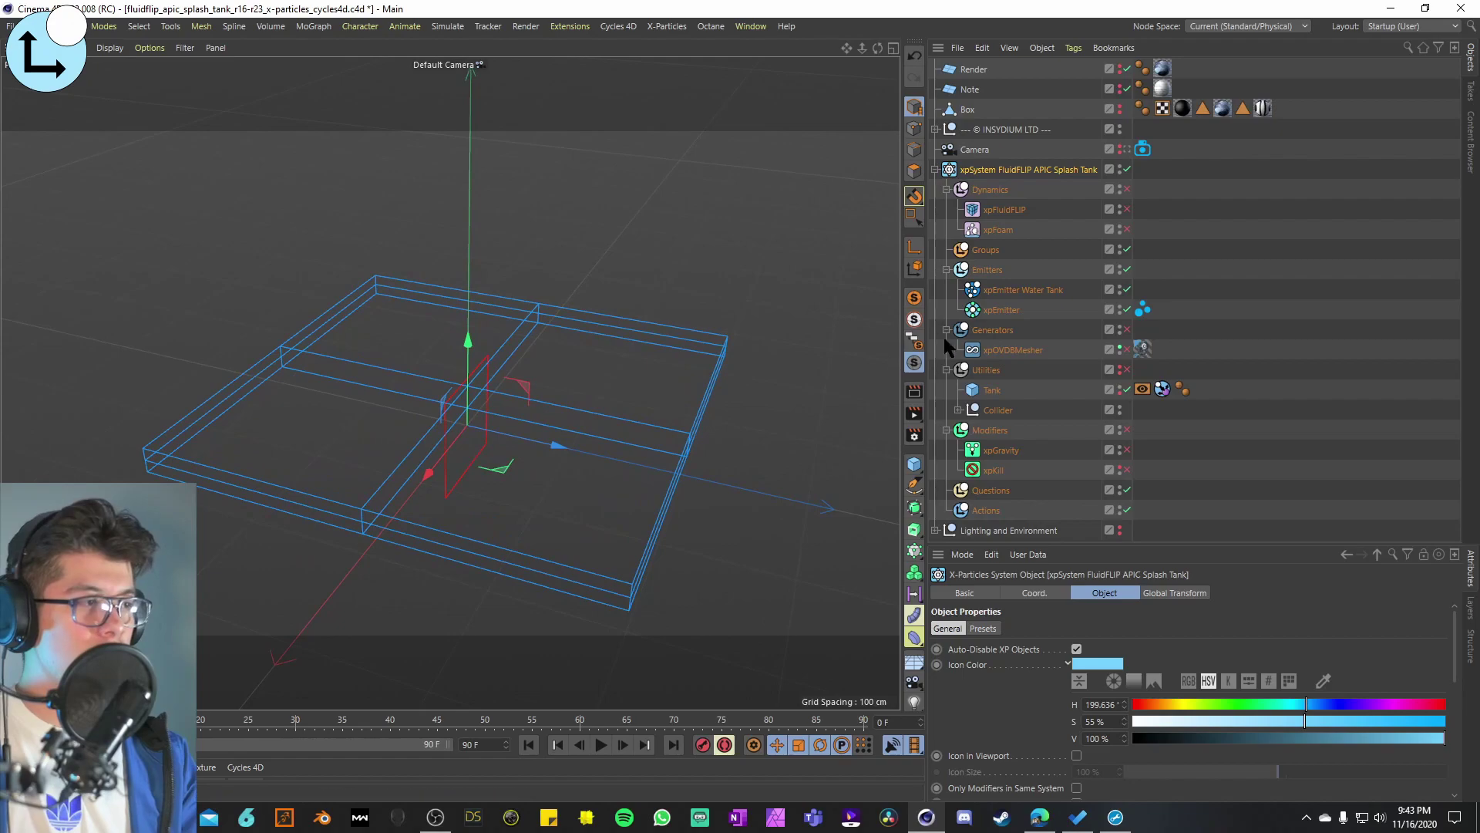
click(1002, 292)
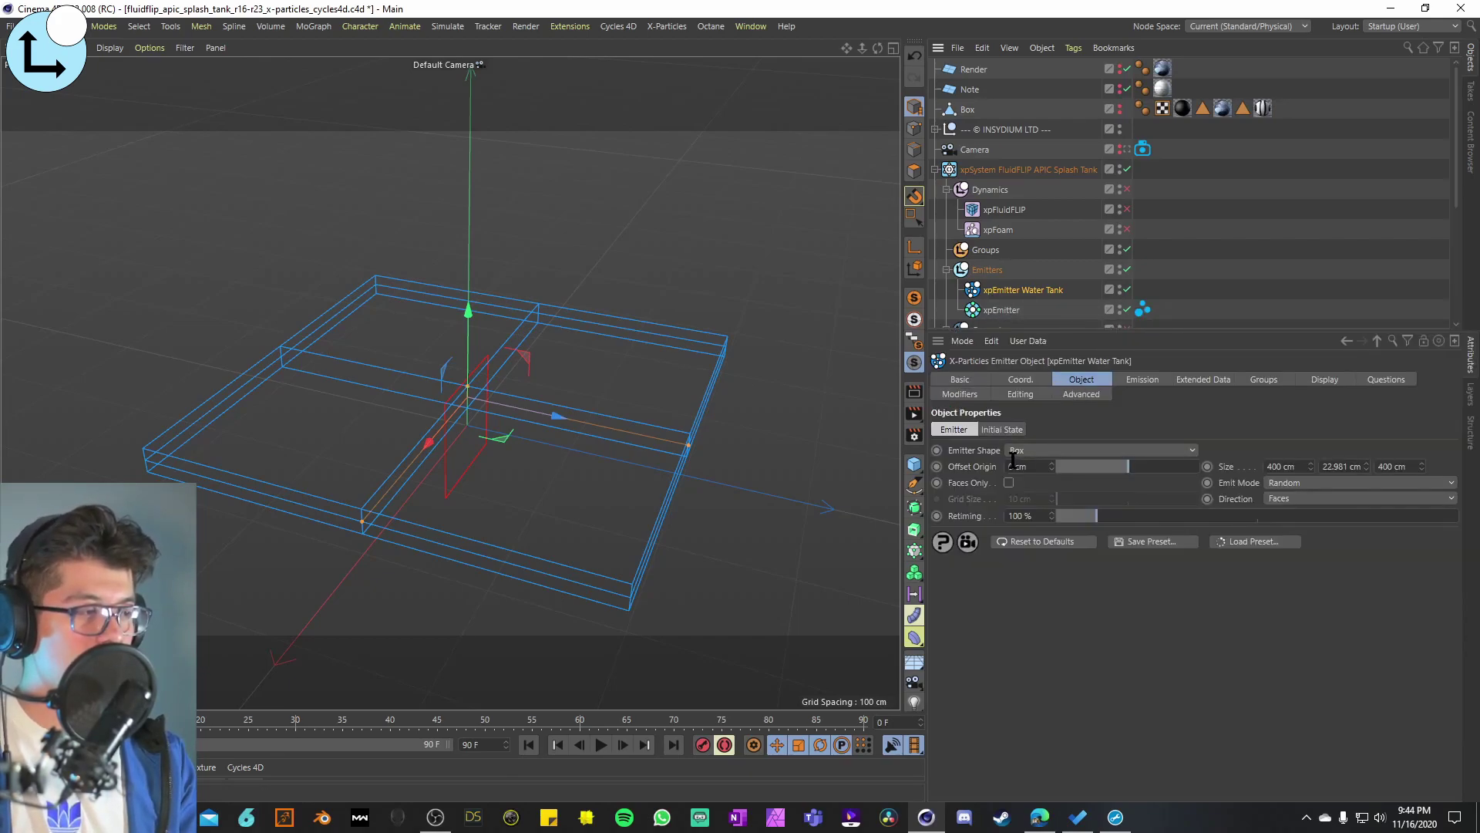
click(1144, 382)
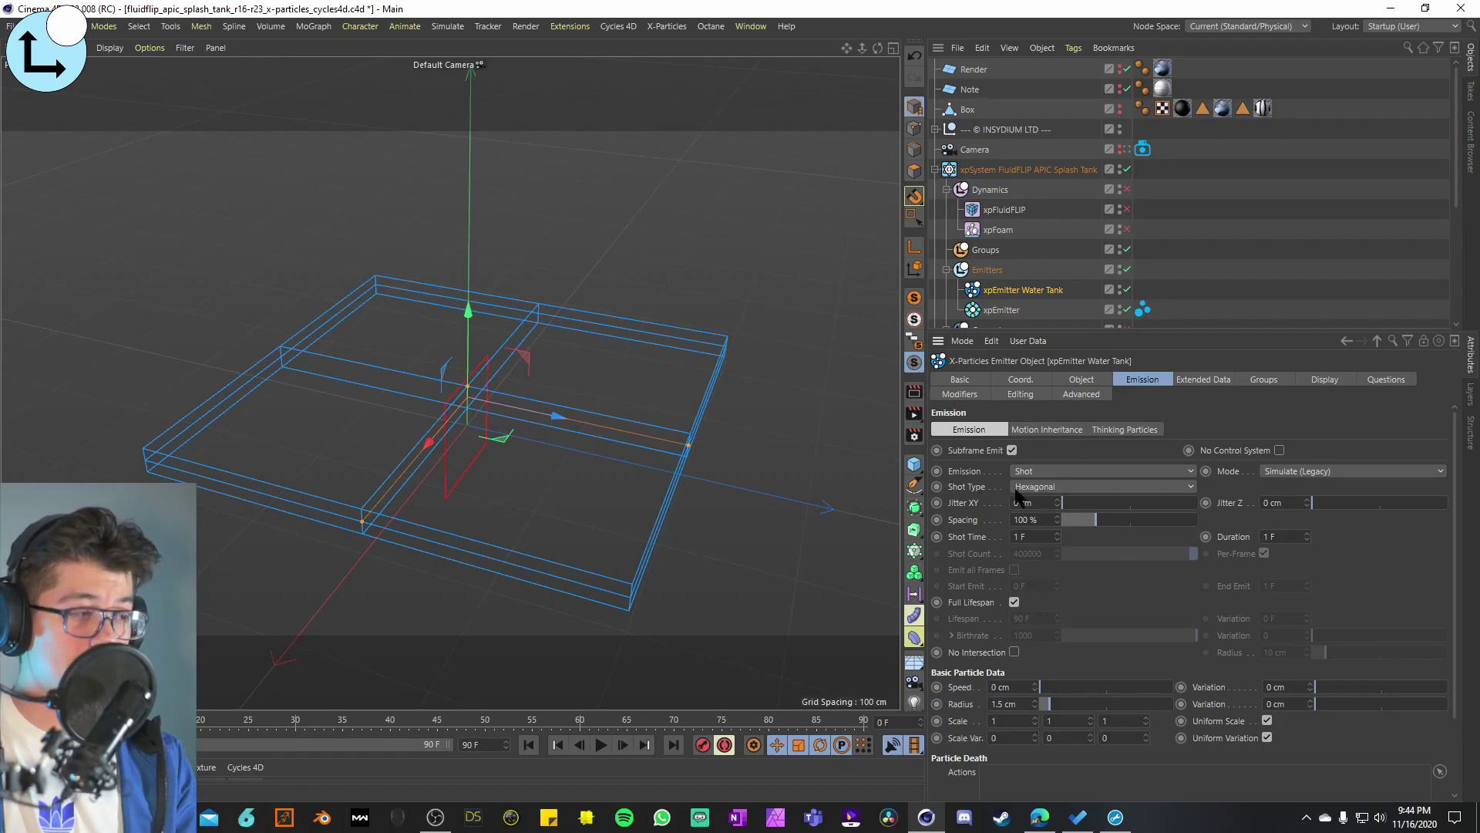
key(g)
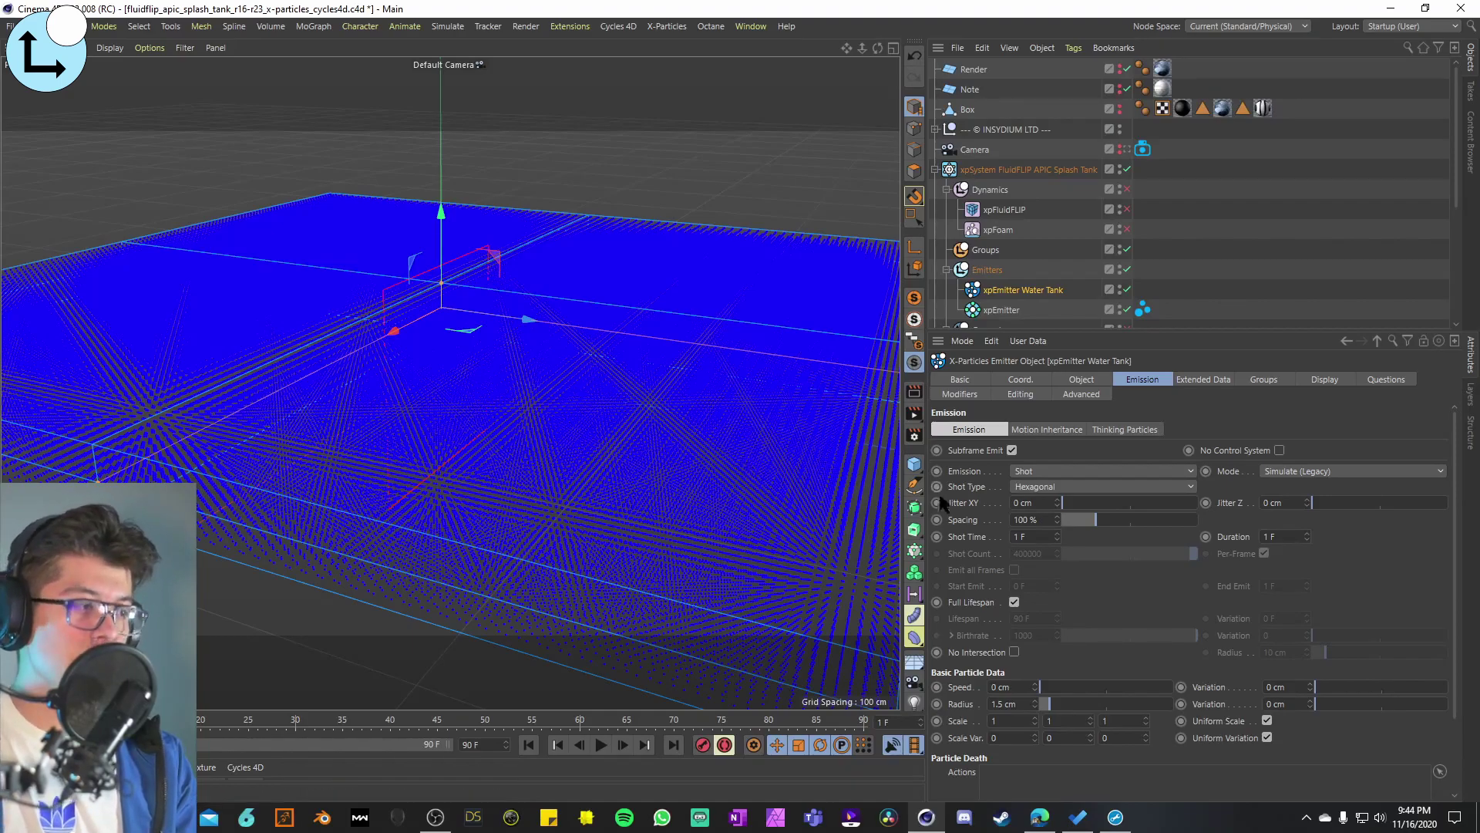
alt+drag(560, 457, 588, 445)
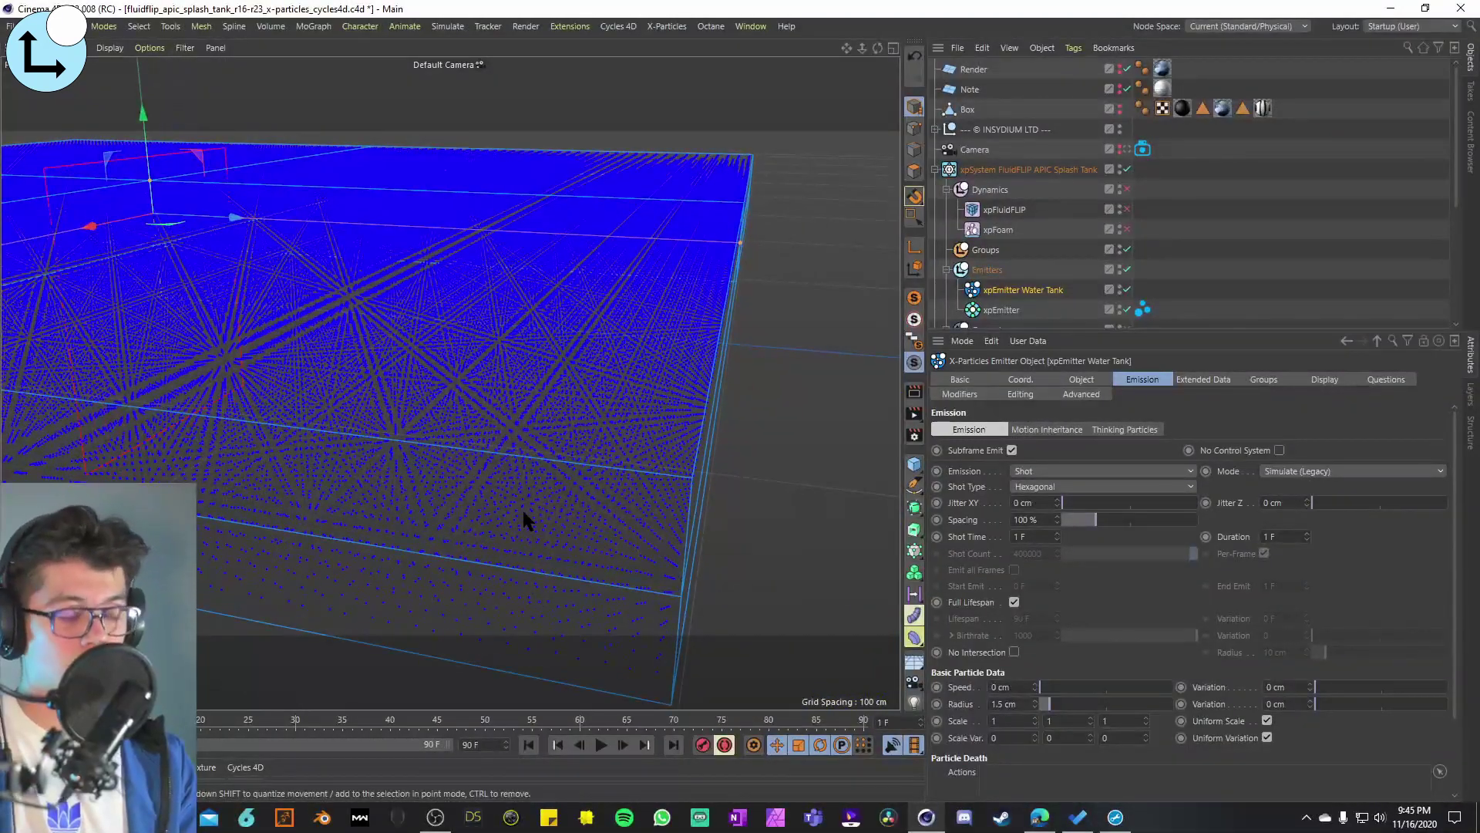
alt+drag(522, 518, 608, 519)
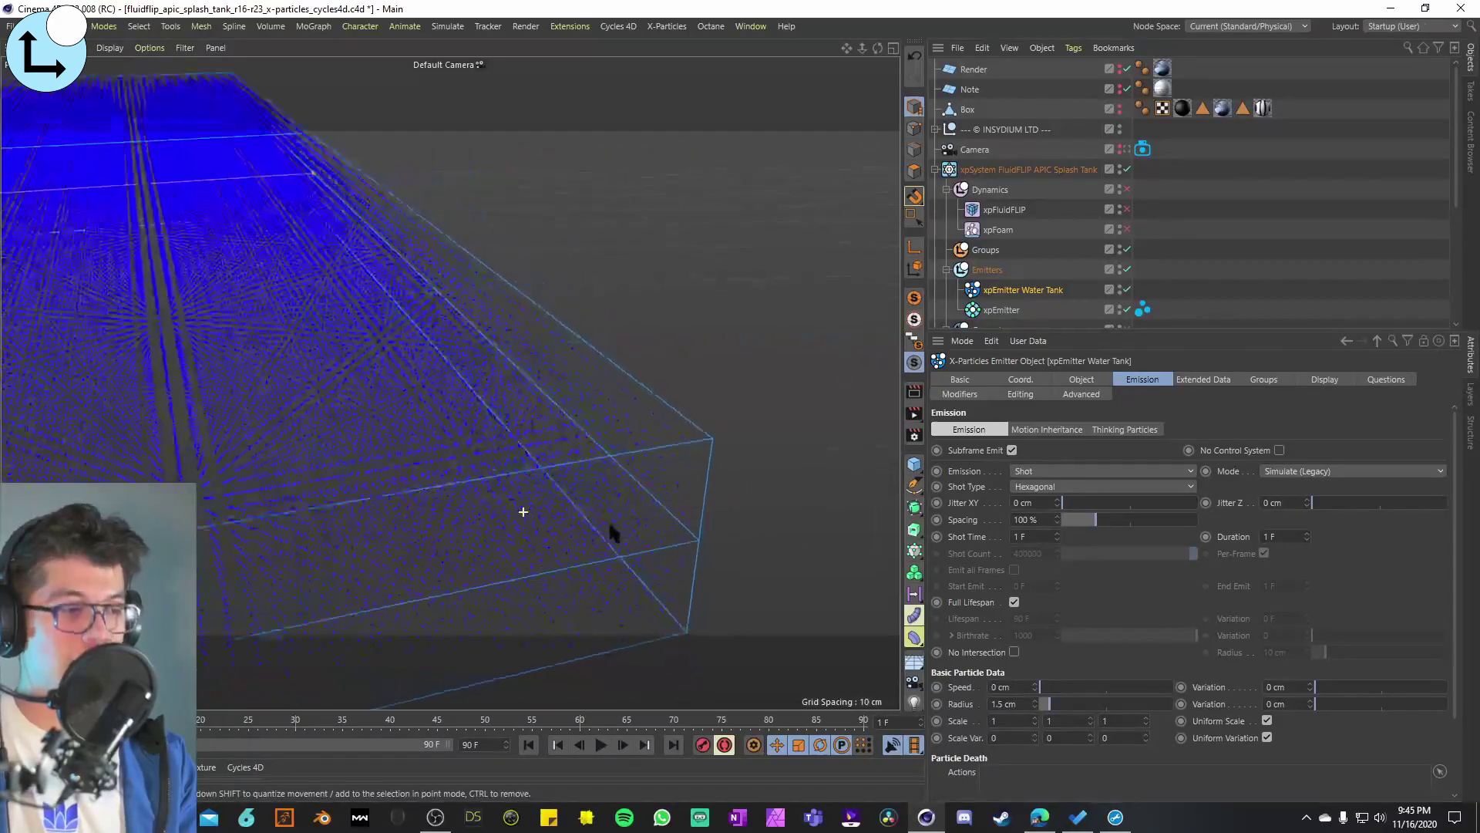
Step: Set the Water Tank's Editor Display to Spheres and orbit to inspect the tank surface and corner
click(1324, 380)
click(1068, 612)
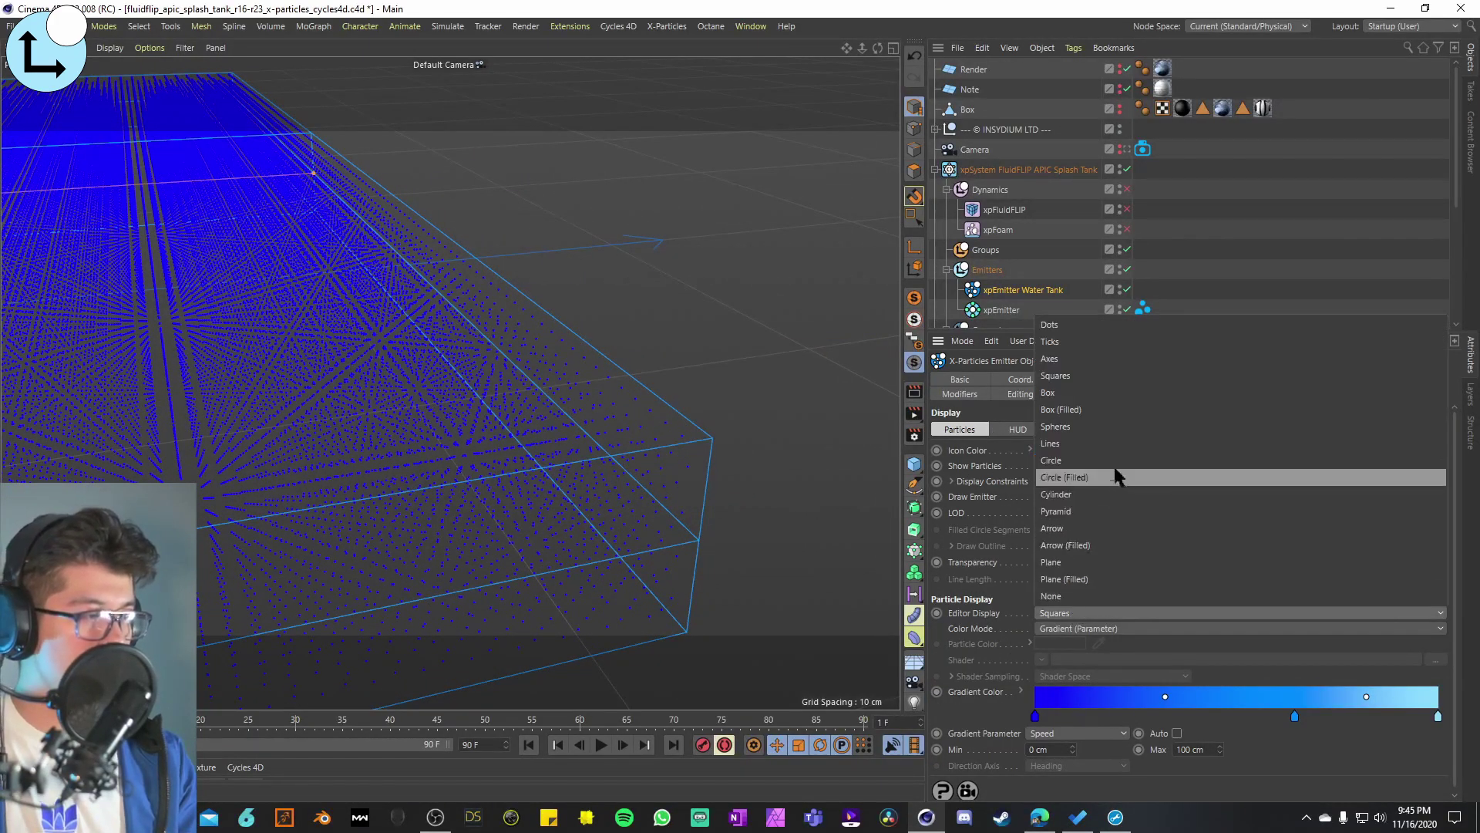
click(1102, 431)
mouse_move(449, 383)
alt+mouse_down()
mouse_move(484, 490)
mouse_move(450, 449)
mouse_move(582, 394)
alt+mouse_up()
scroll(582, 393, down, 5)
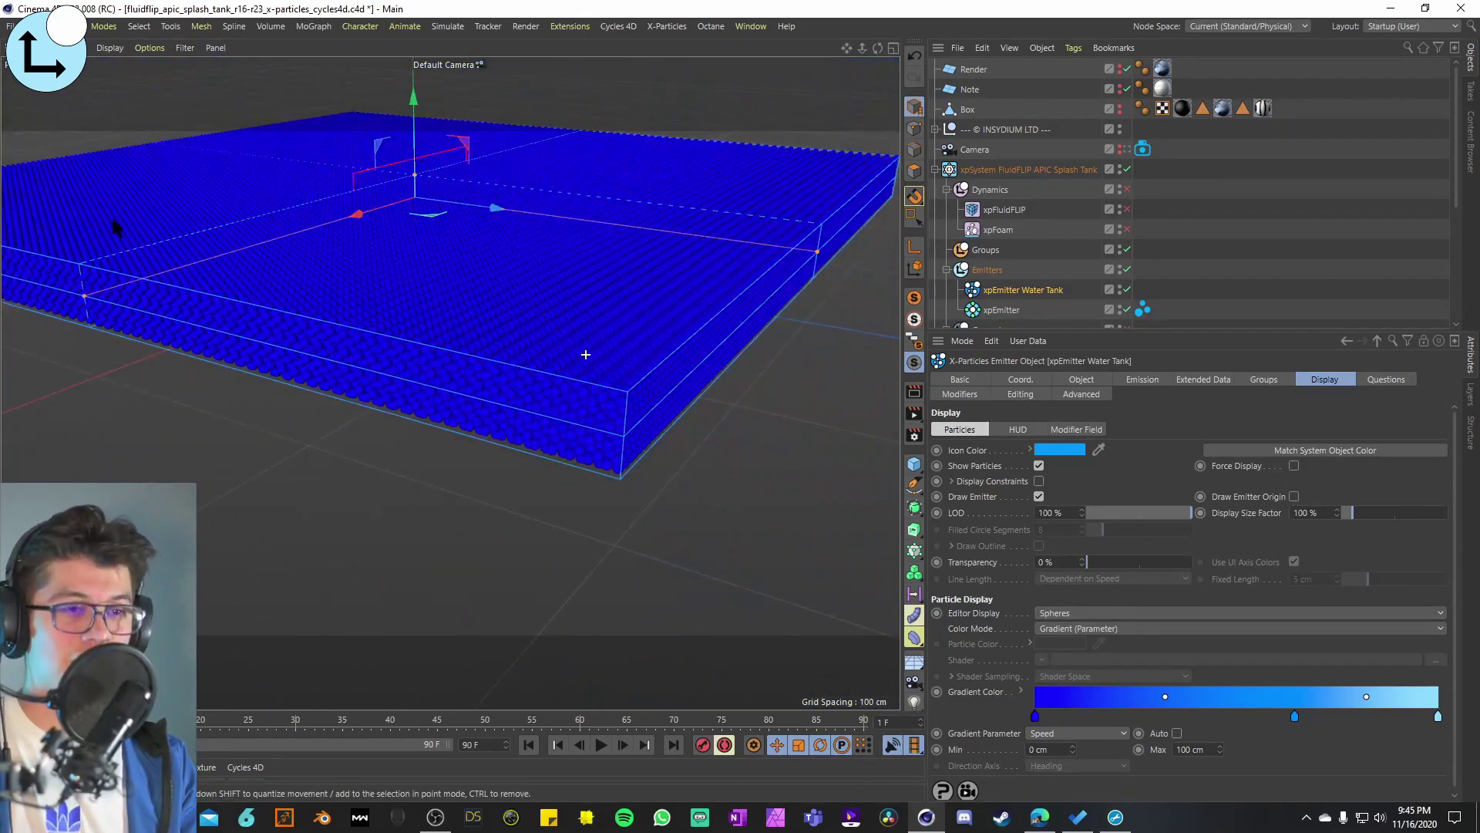
alt+drag(114, 226, 489, 391)
scroll(336, 342, up, 5)
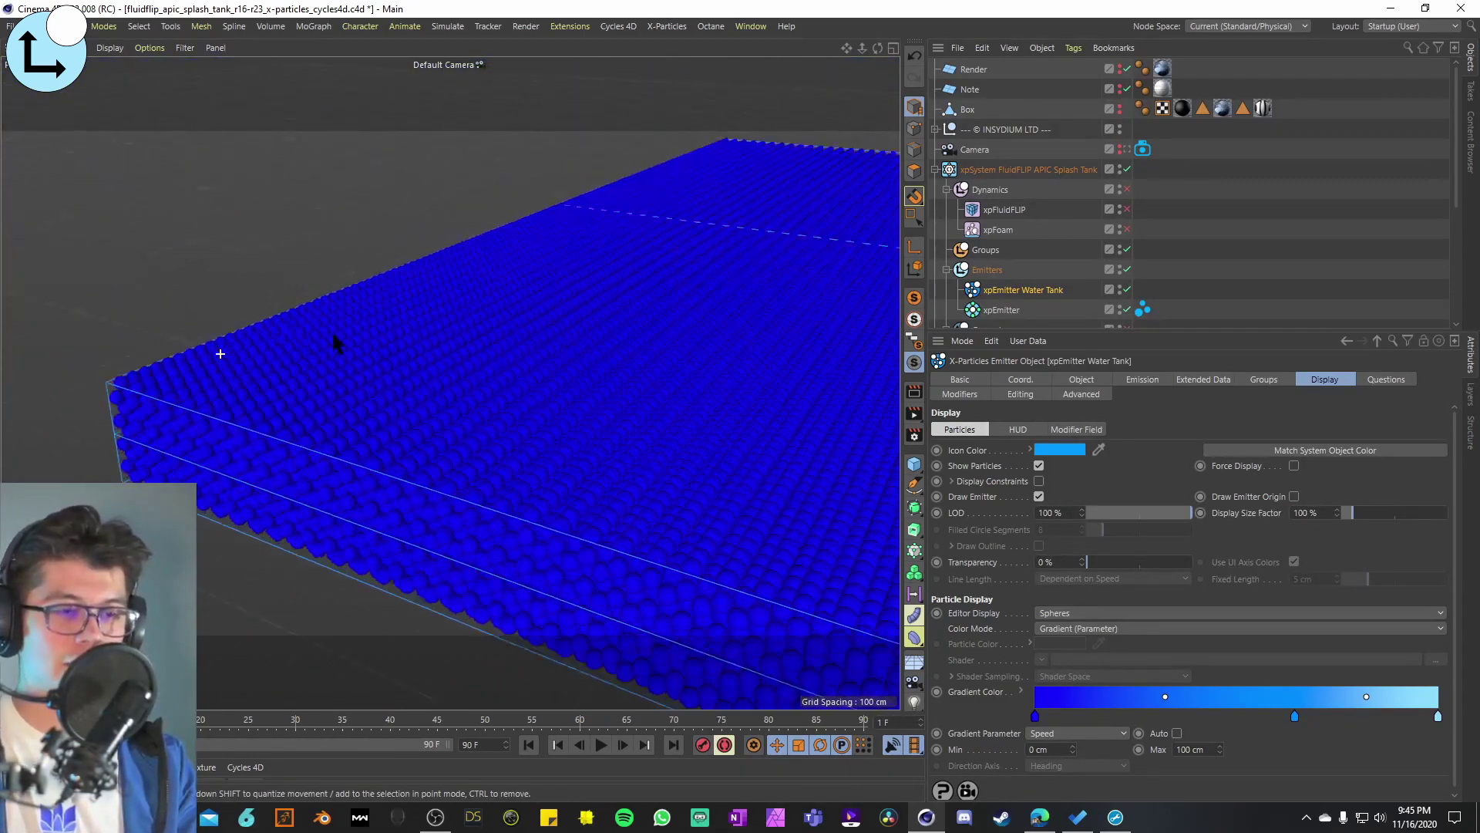
alt+drag(336, 344, 218, 428)
scroll(138, 423, up, 3)
scroll(251, 430, up, 5)
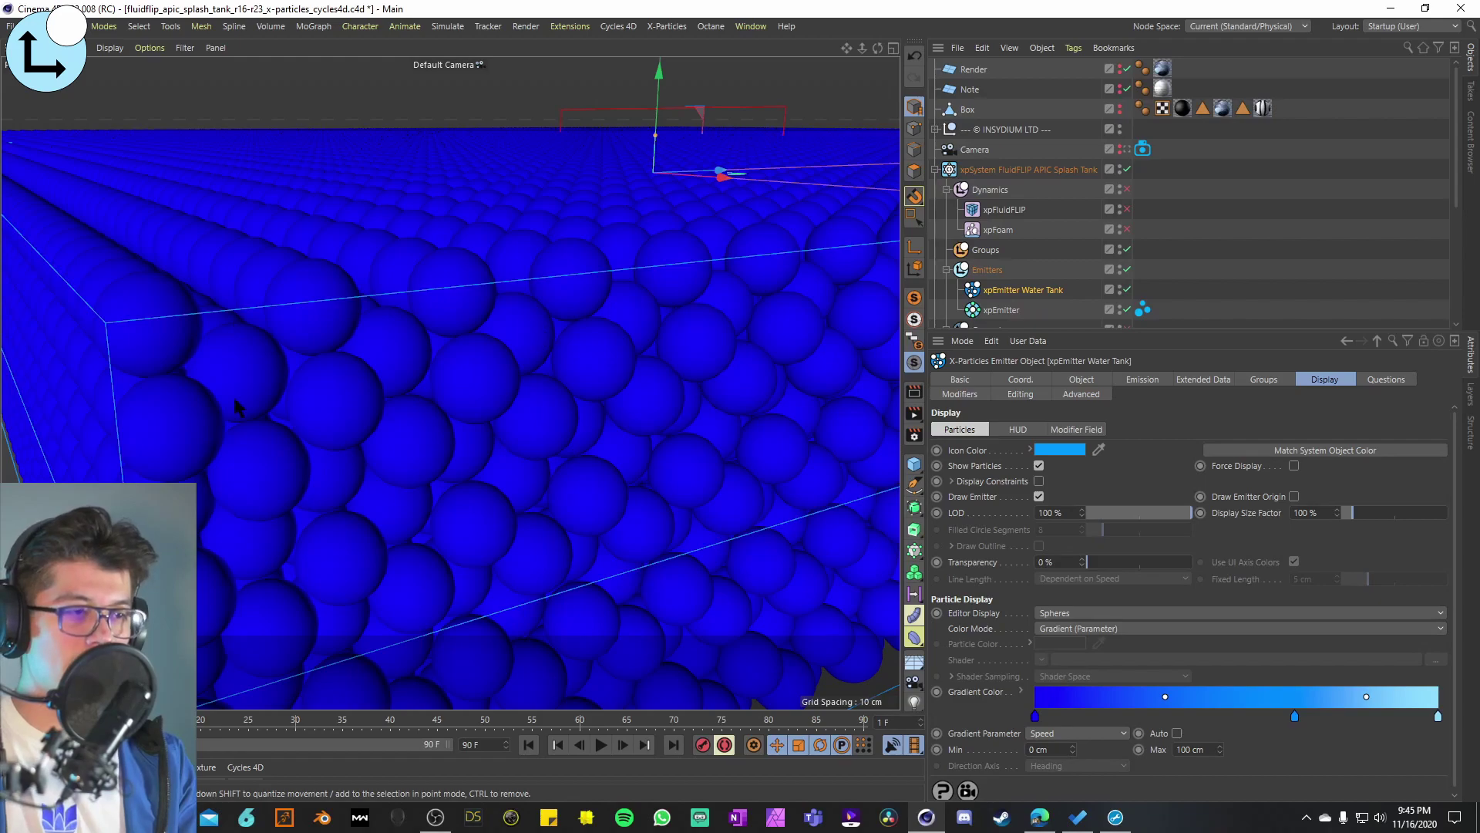
alt+drag(237, 406, 493, 386)
Step: Switch the Editor Display to Dots to reveal the whole dense particle slab
click(1064, 613)
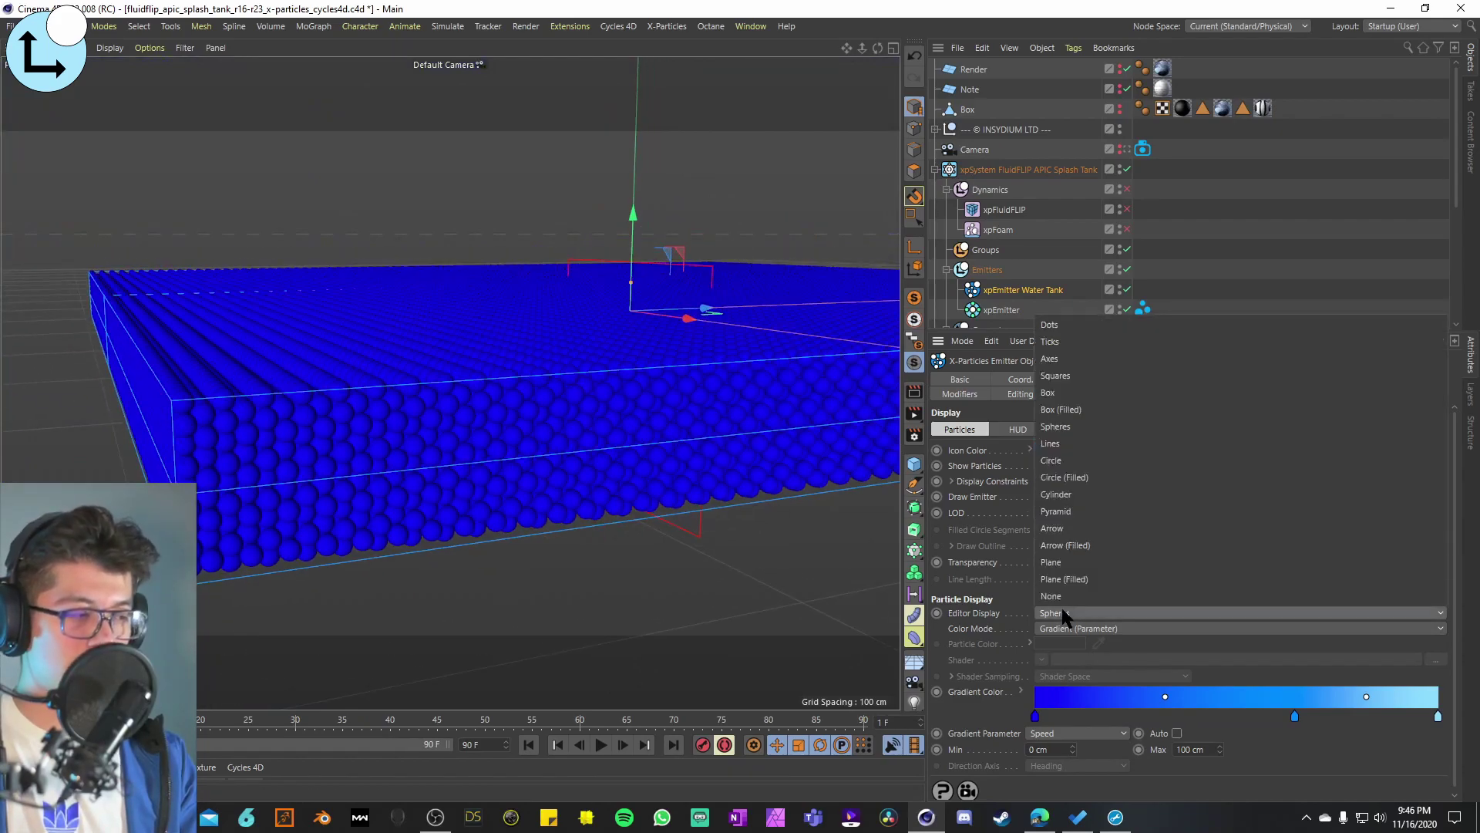
click(1060, 325)
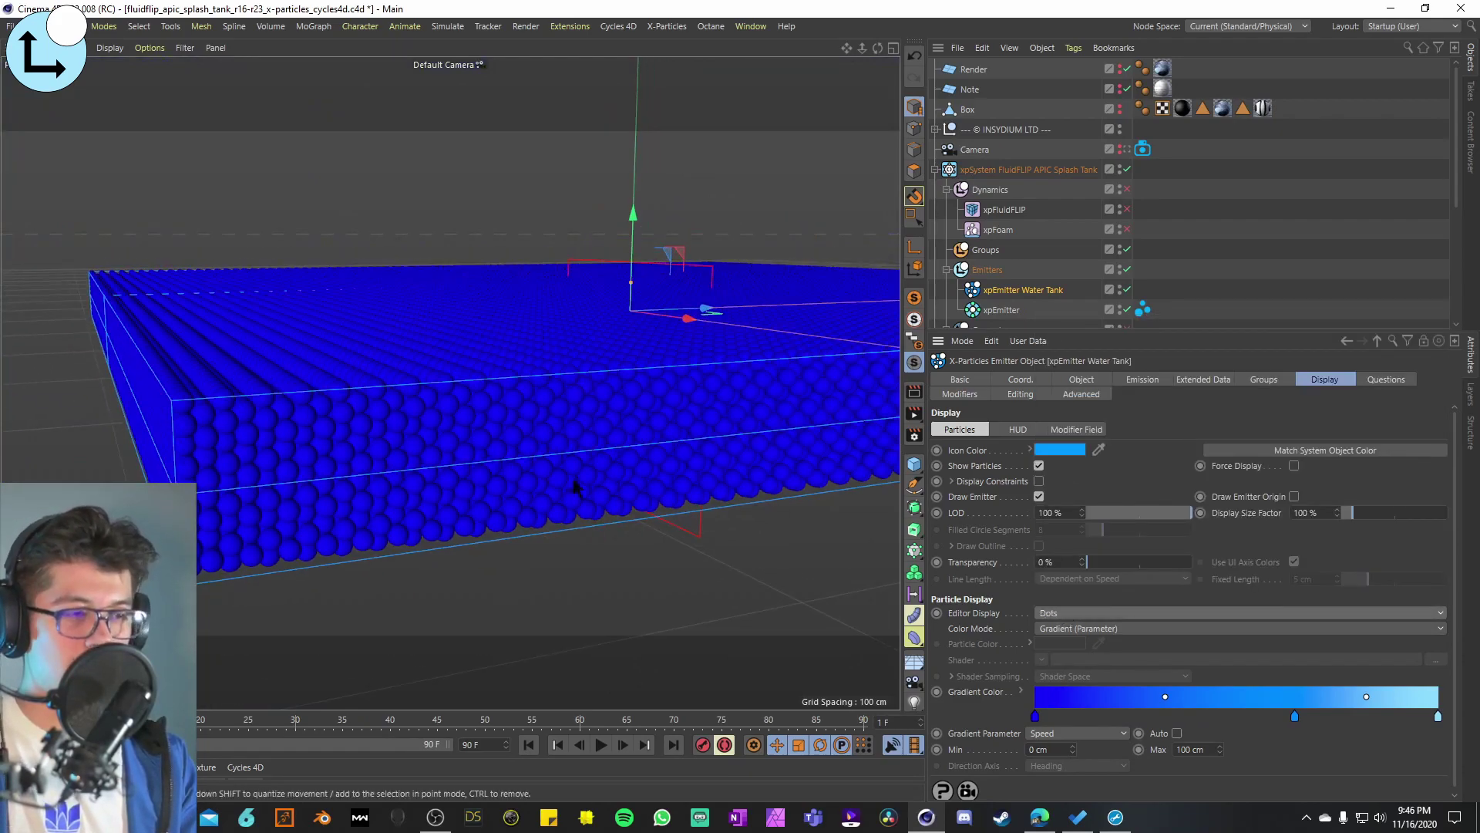
alt+drag(574, 486, 632, 362)
Step: Browse the emitter's Modifiers, Editing and Advanced tabs, showing Threading on and random seed 19454286
click(960, 394)
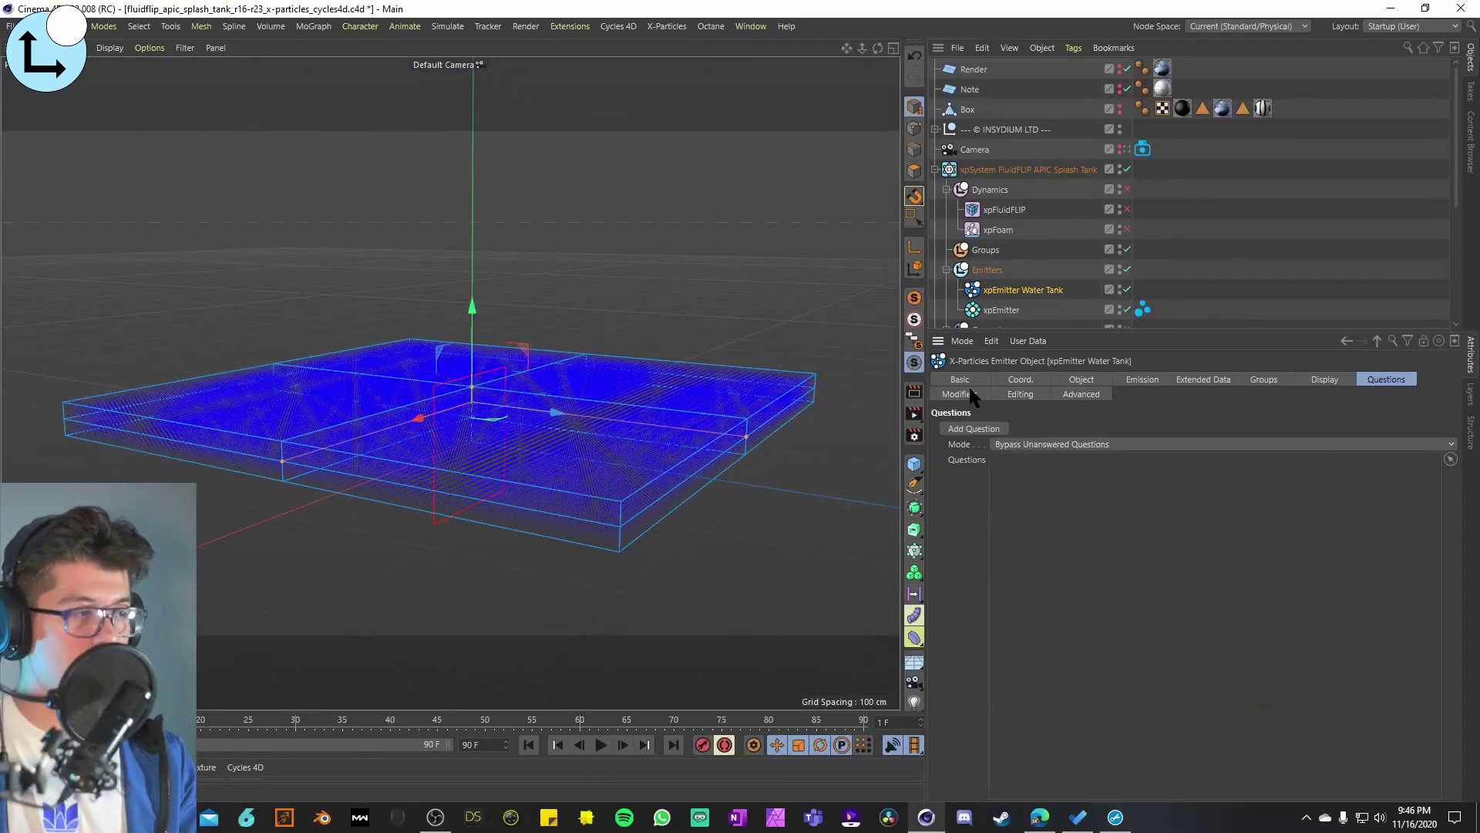
click(1019, 394)
click(1092, 394)
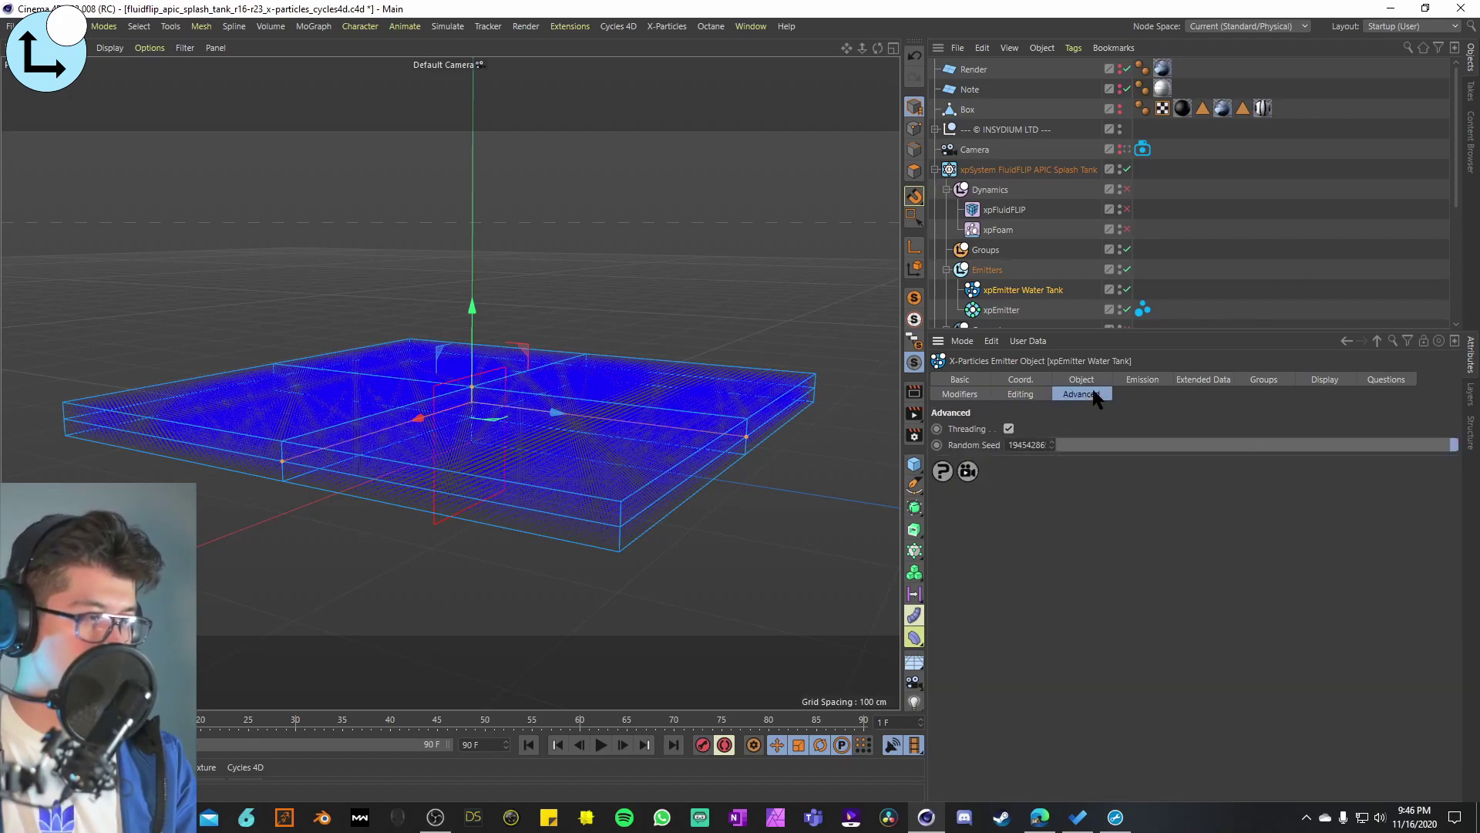
alt+drag(539, 362, 476, 387)
alt+drag(491, 390, 489, 379)
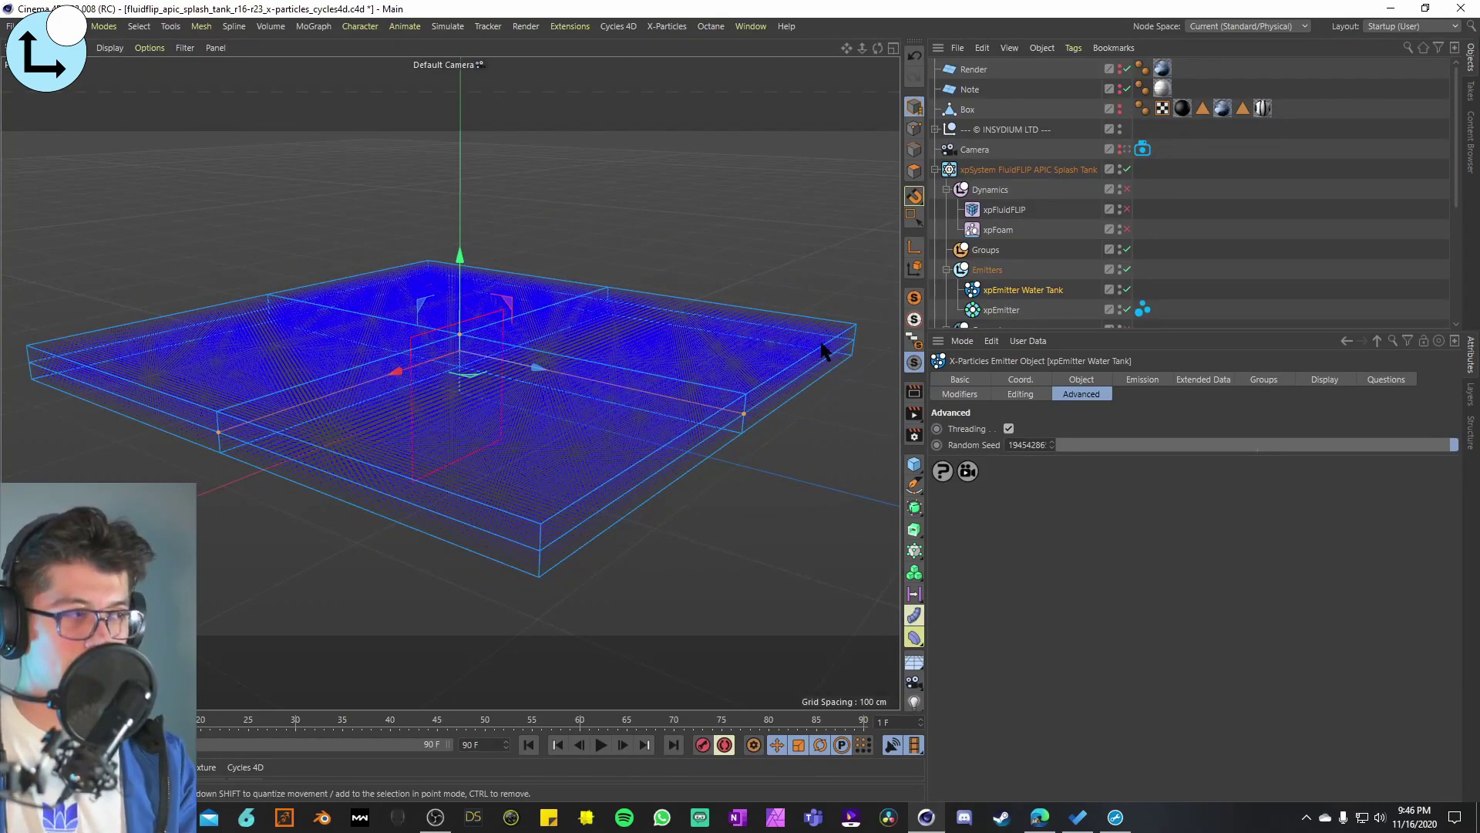
Step: Select xpEmitter and review its Object, Emission, Display and Questions settings
click(997, 311)
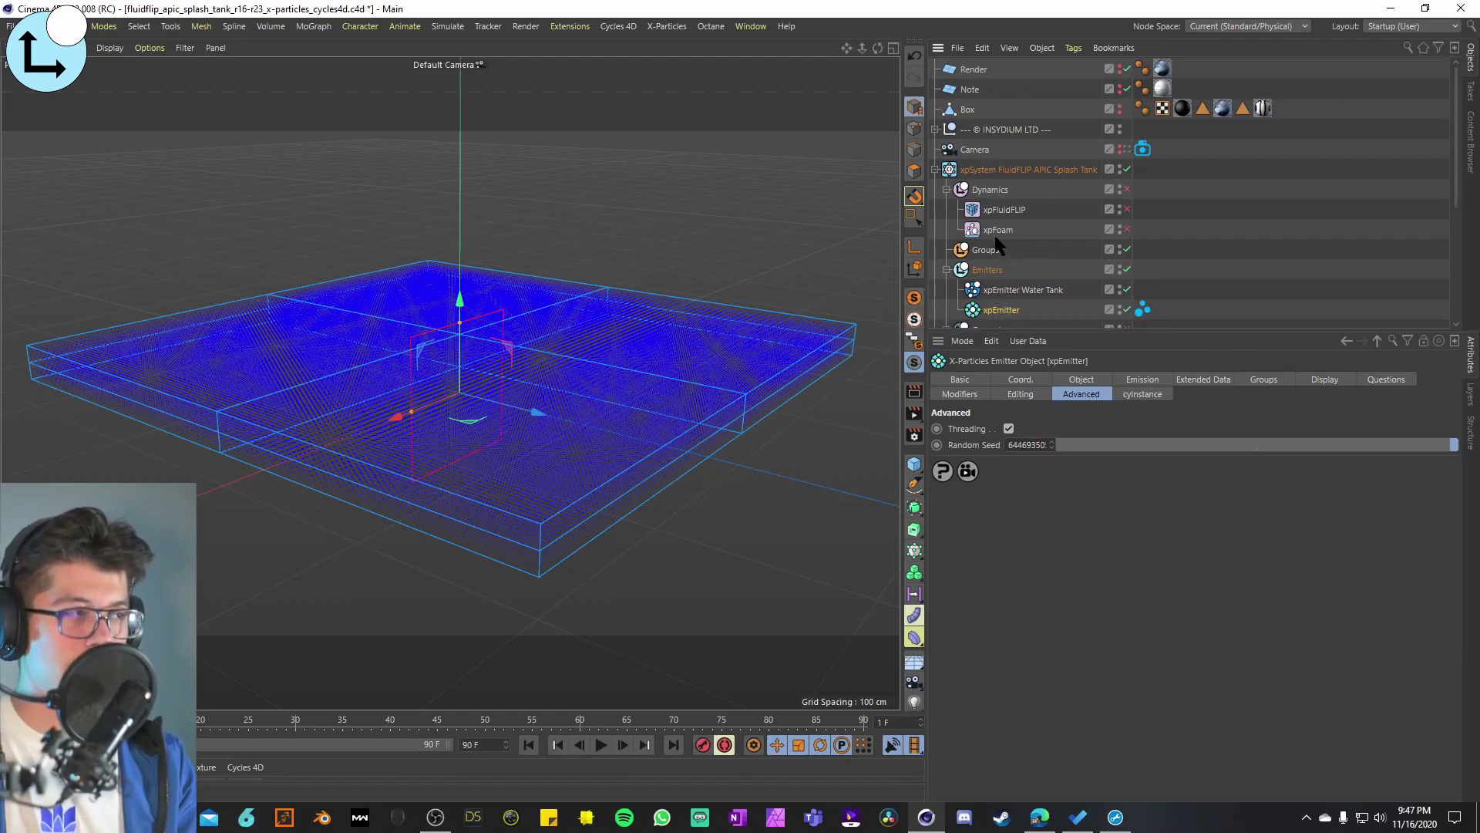
click(1083, 380)
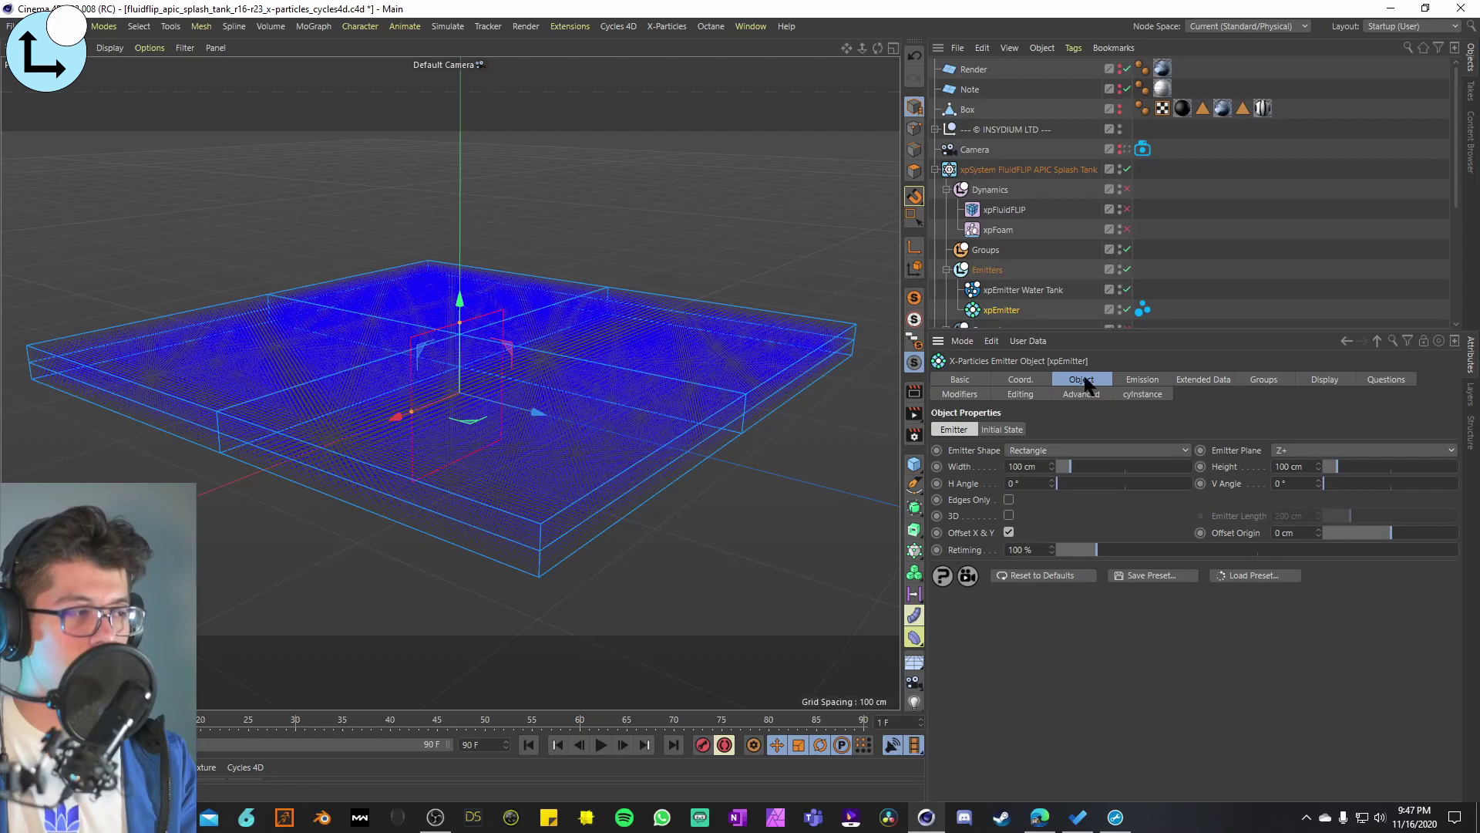
scroll(462, 373, up, 4)
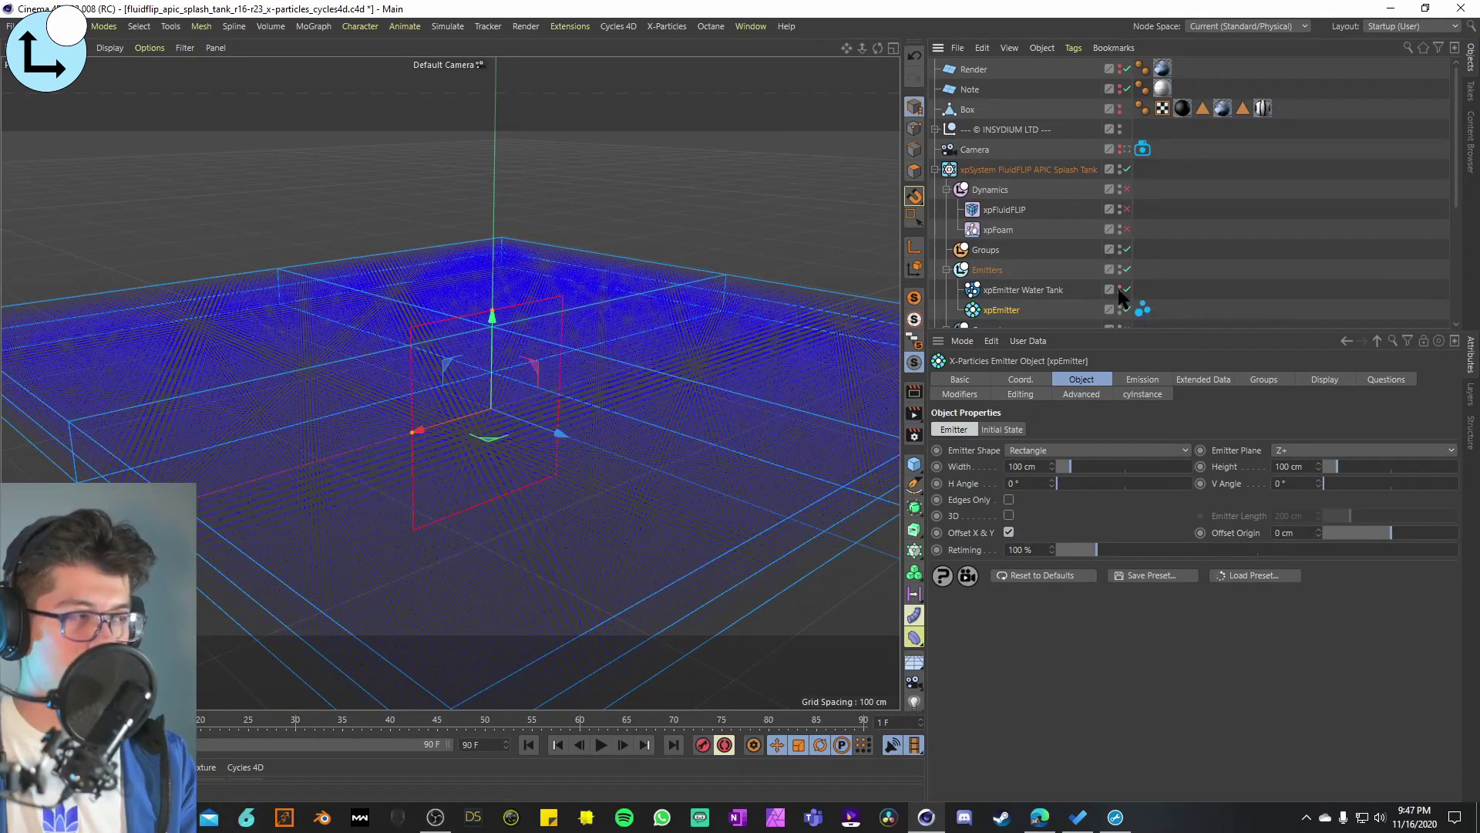
click(1139, 380)
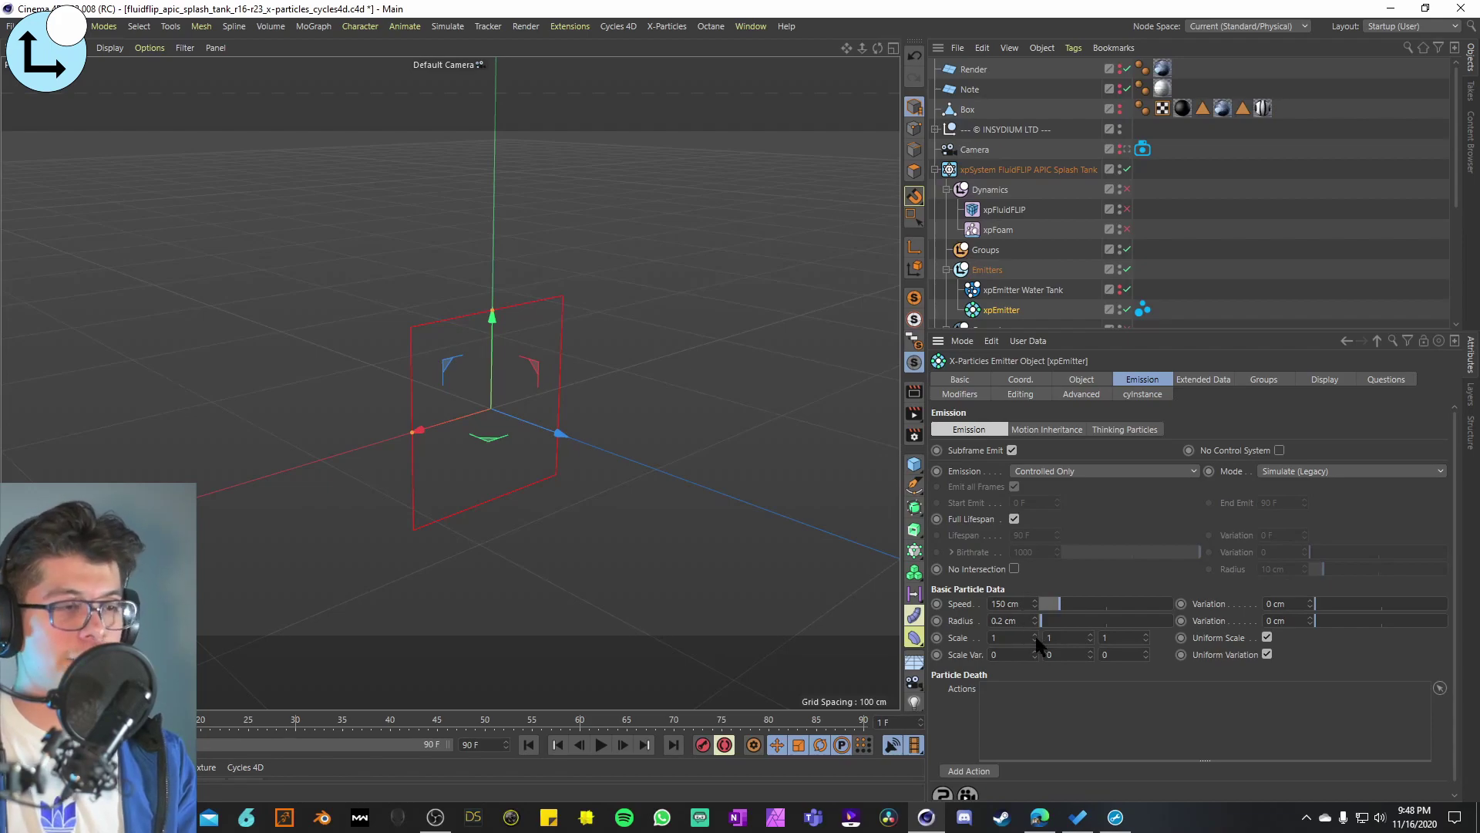
click(1324, 379)
click(1399, 381)
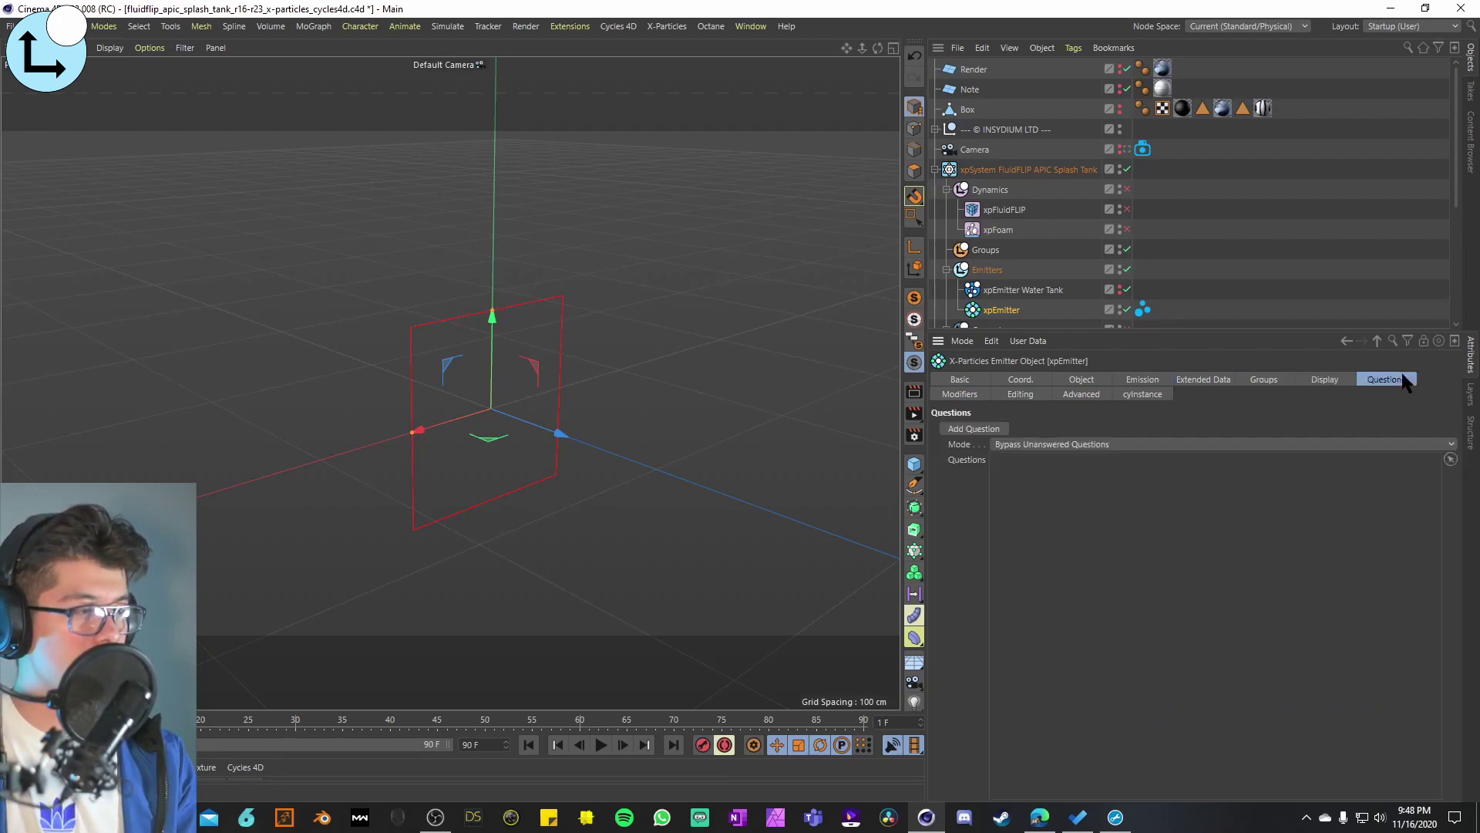
Step: Check its Modifiers and cyInstance tabs, then play until water splashes up at frame 51
click(964, 394)
click(1025, 394)
click(975, 394)
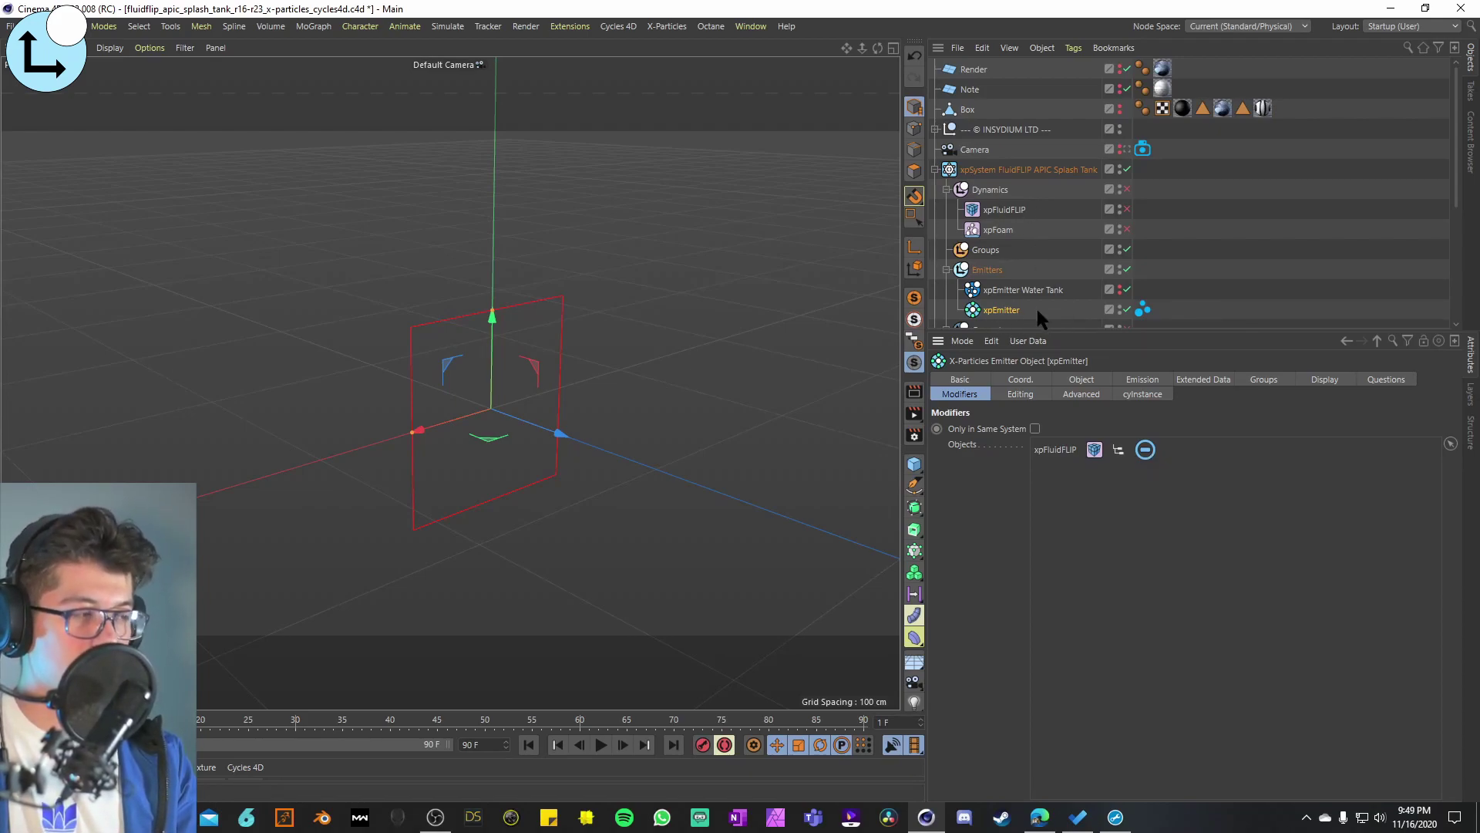
click(1142, 394)
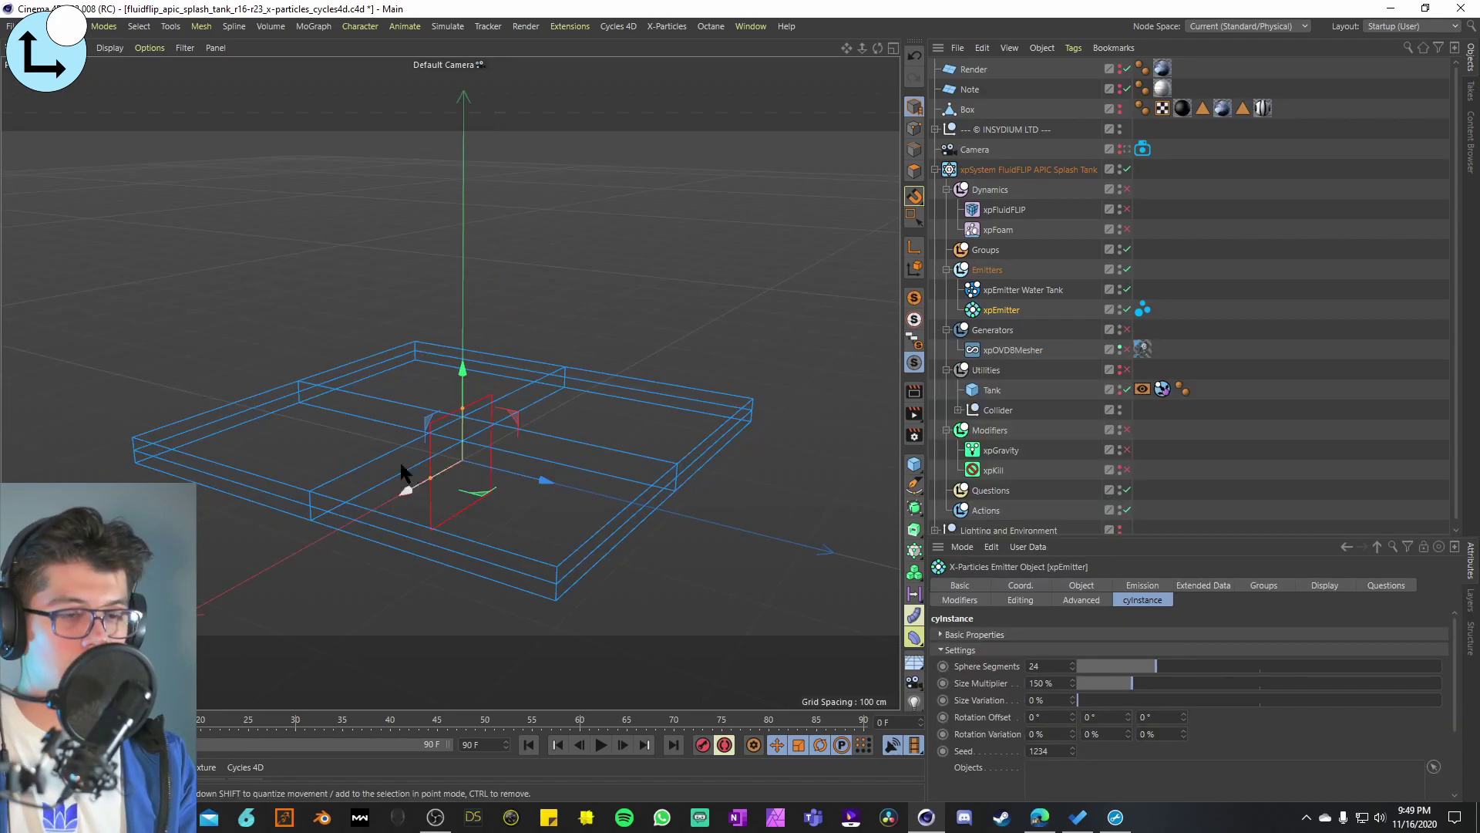
click(601, 745)
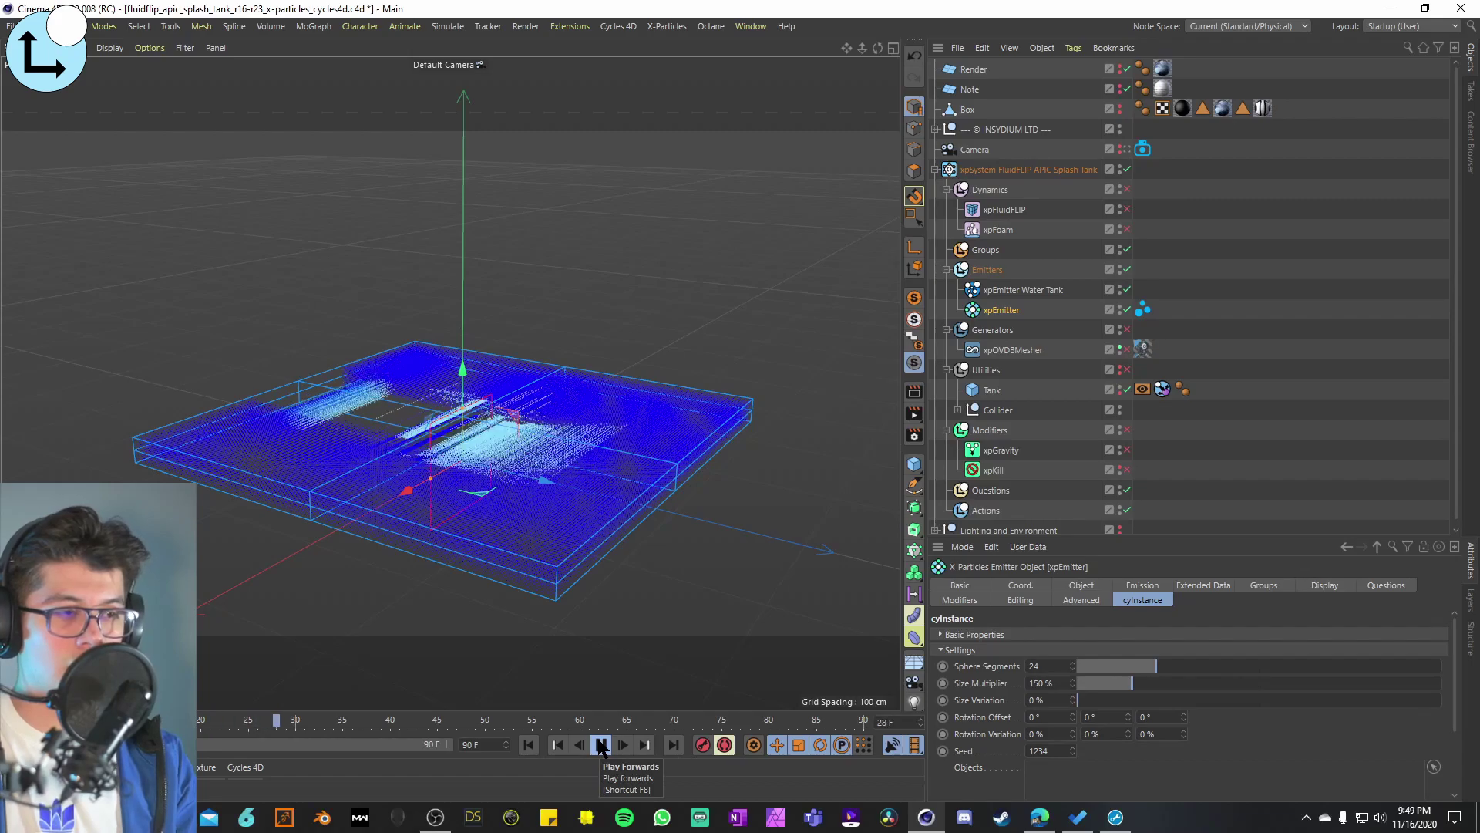
alt+drag(330, 447, 370, 472)
Step: Select Utilities, expand the Collider group and select the Cube.1 collider
click(986, 370)
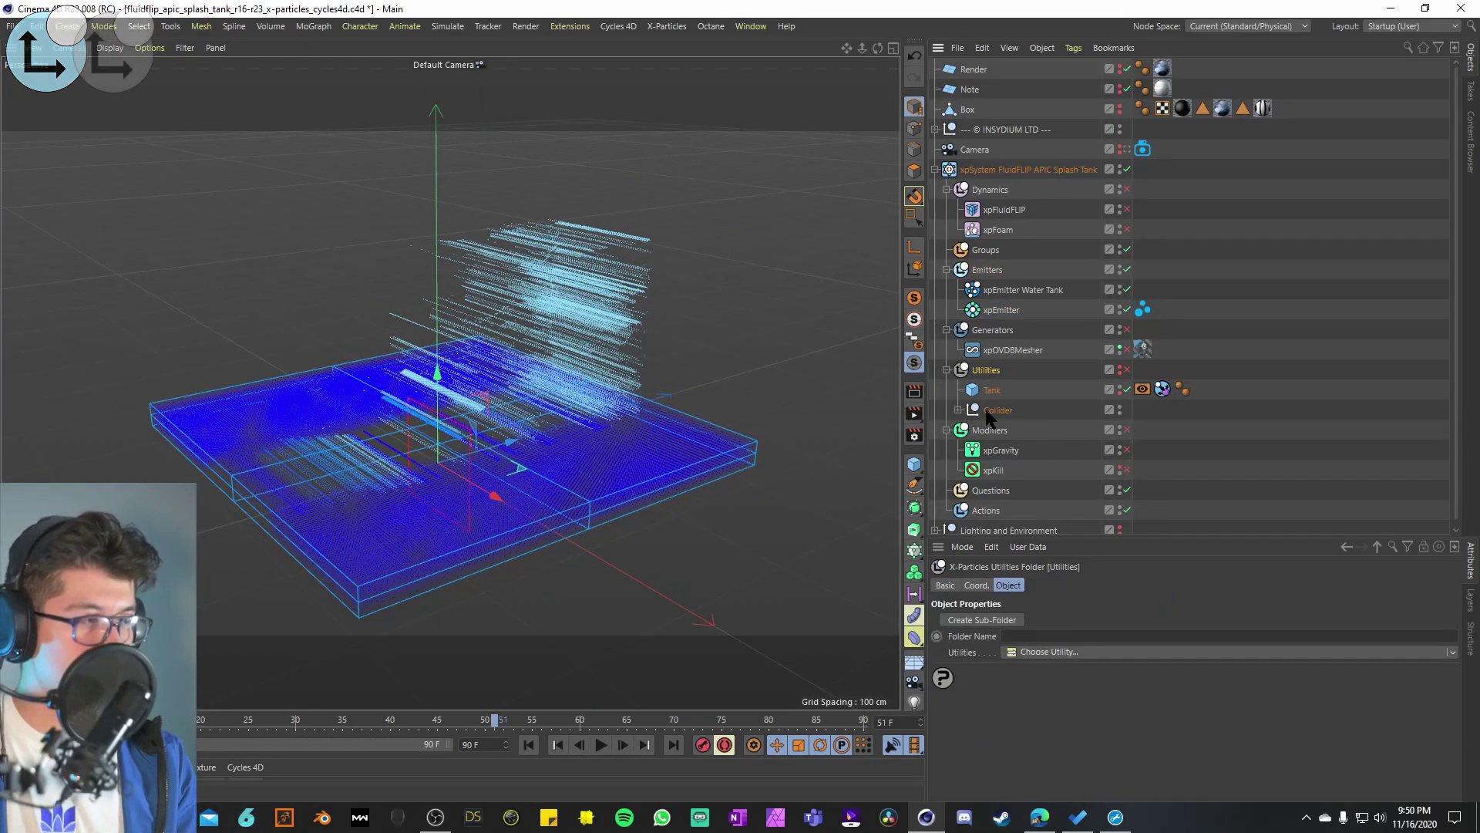
click(974, 406)
click(958, 410)
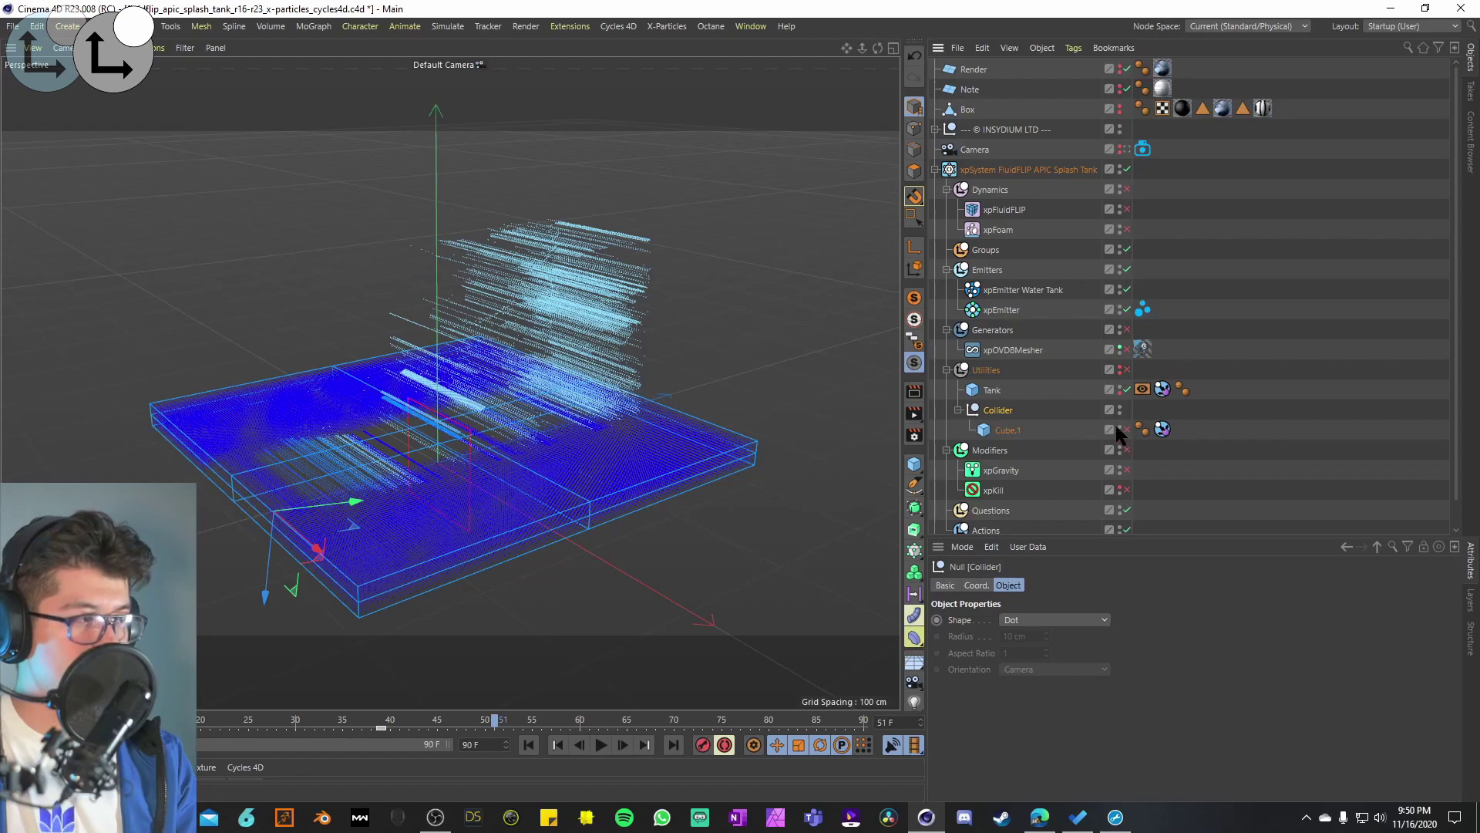
click(529, 744)
click(601, 744)
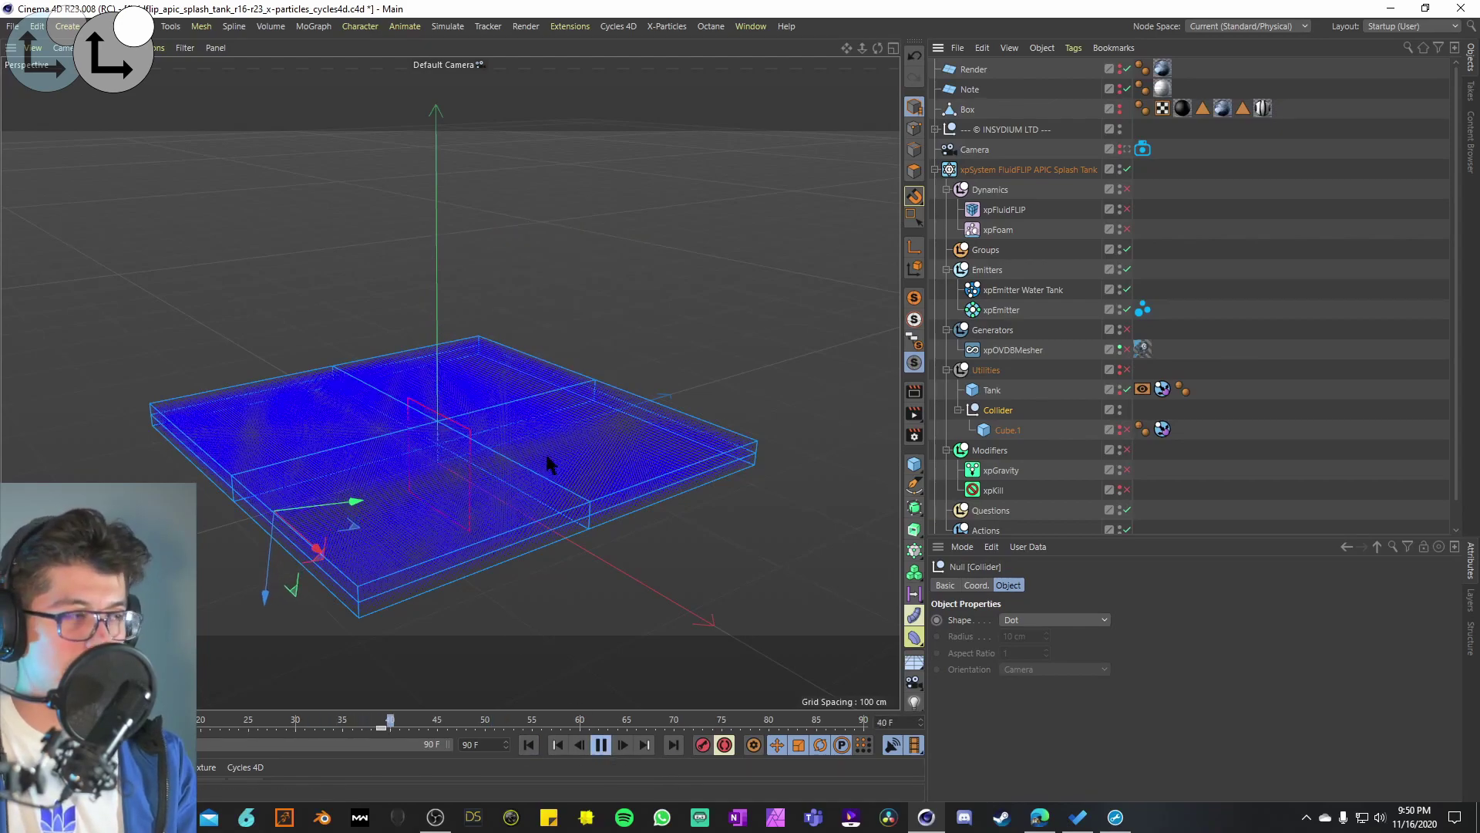
scroll(463, 467, up, 3)
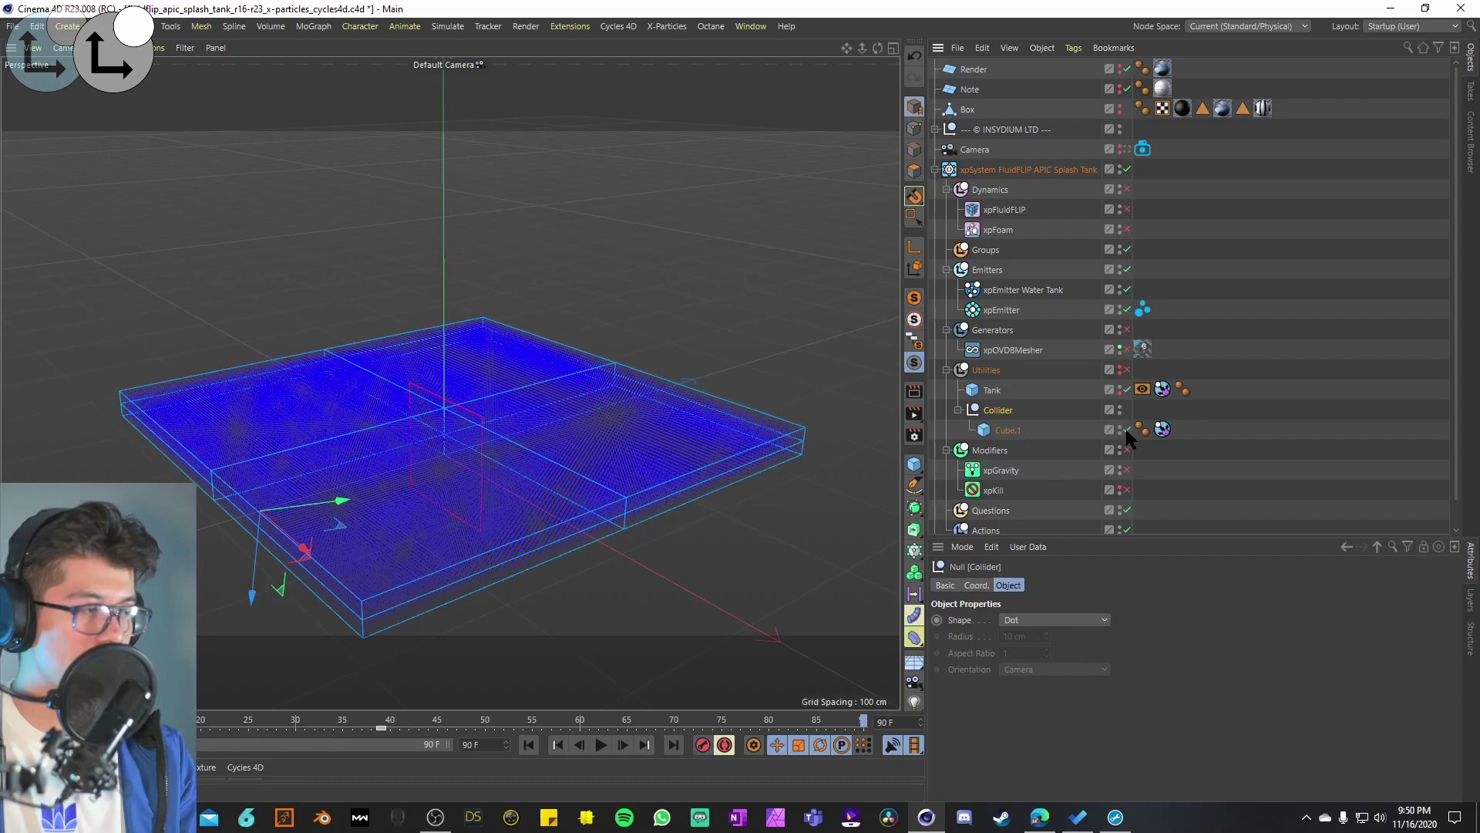
click(1017, 429)
Step: Replay the splash, stop at frame 64, and orbit around the splashing particle layers
click(601, 745)
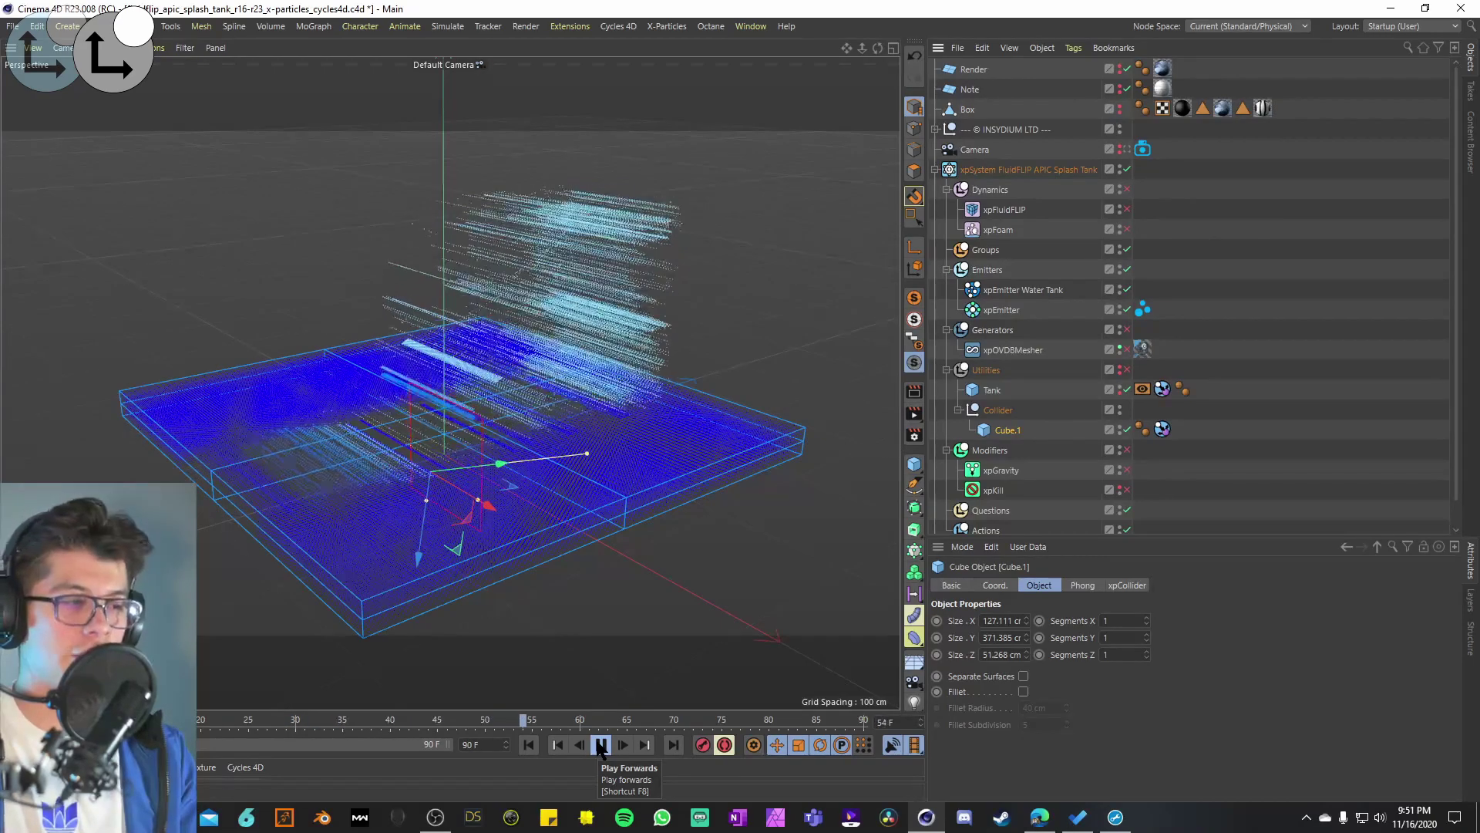
click(601, 744)
alt+drag(463, 432, 591, 441)
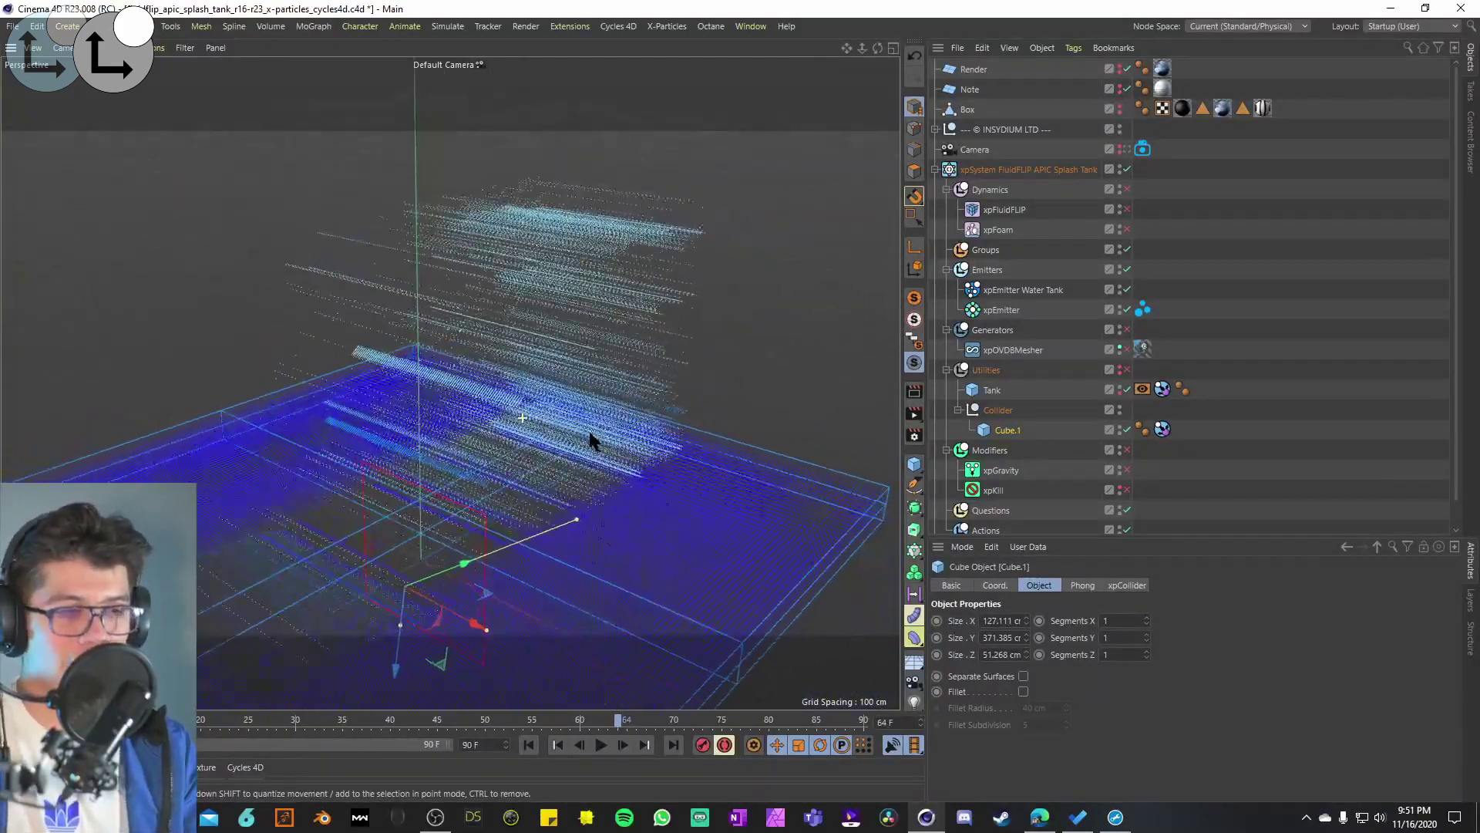
alt+drag(491, 432, 412, 414)
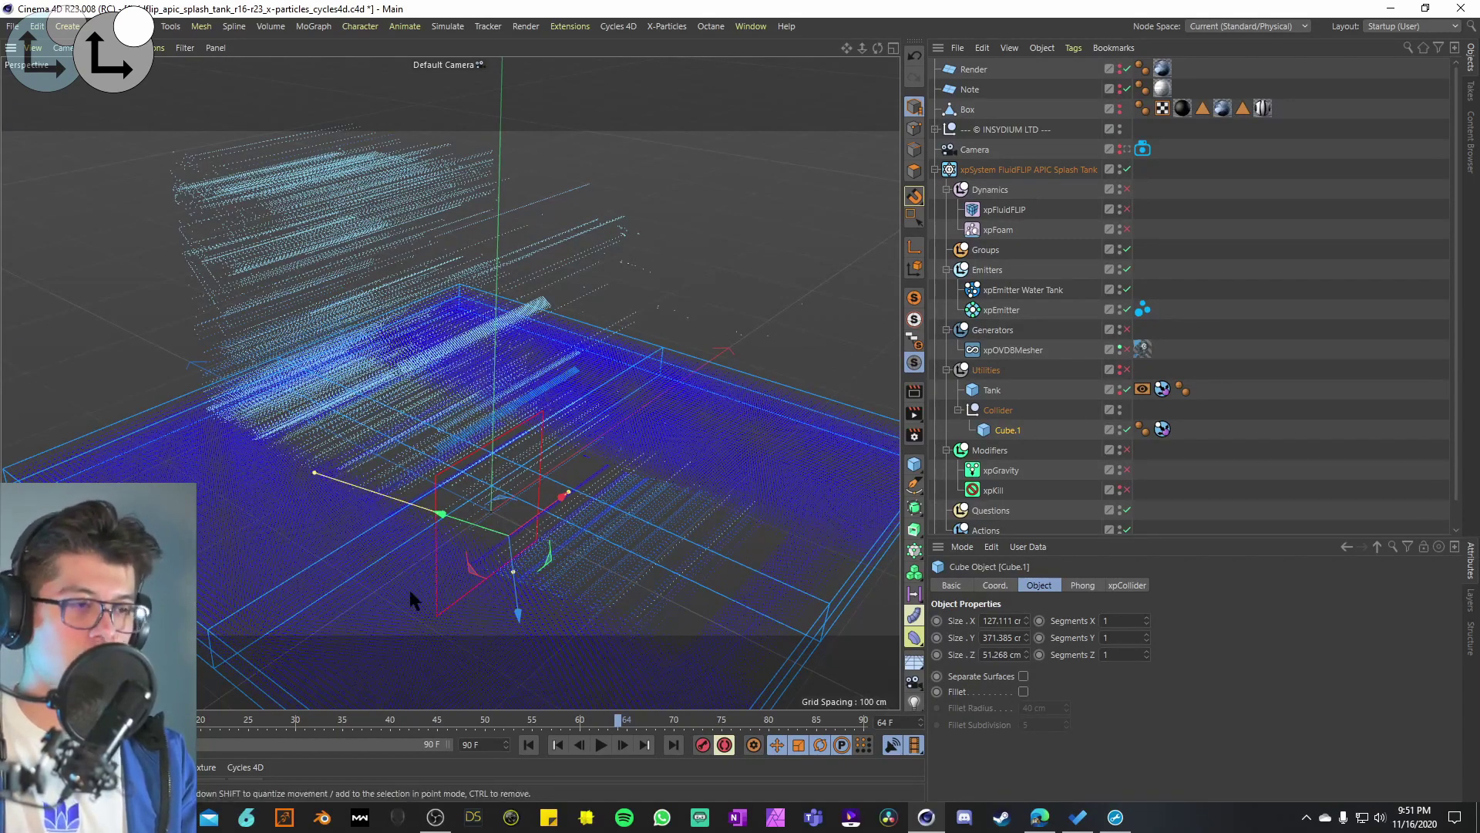
alt+drag(407, 349, 644, 463)
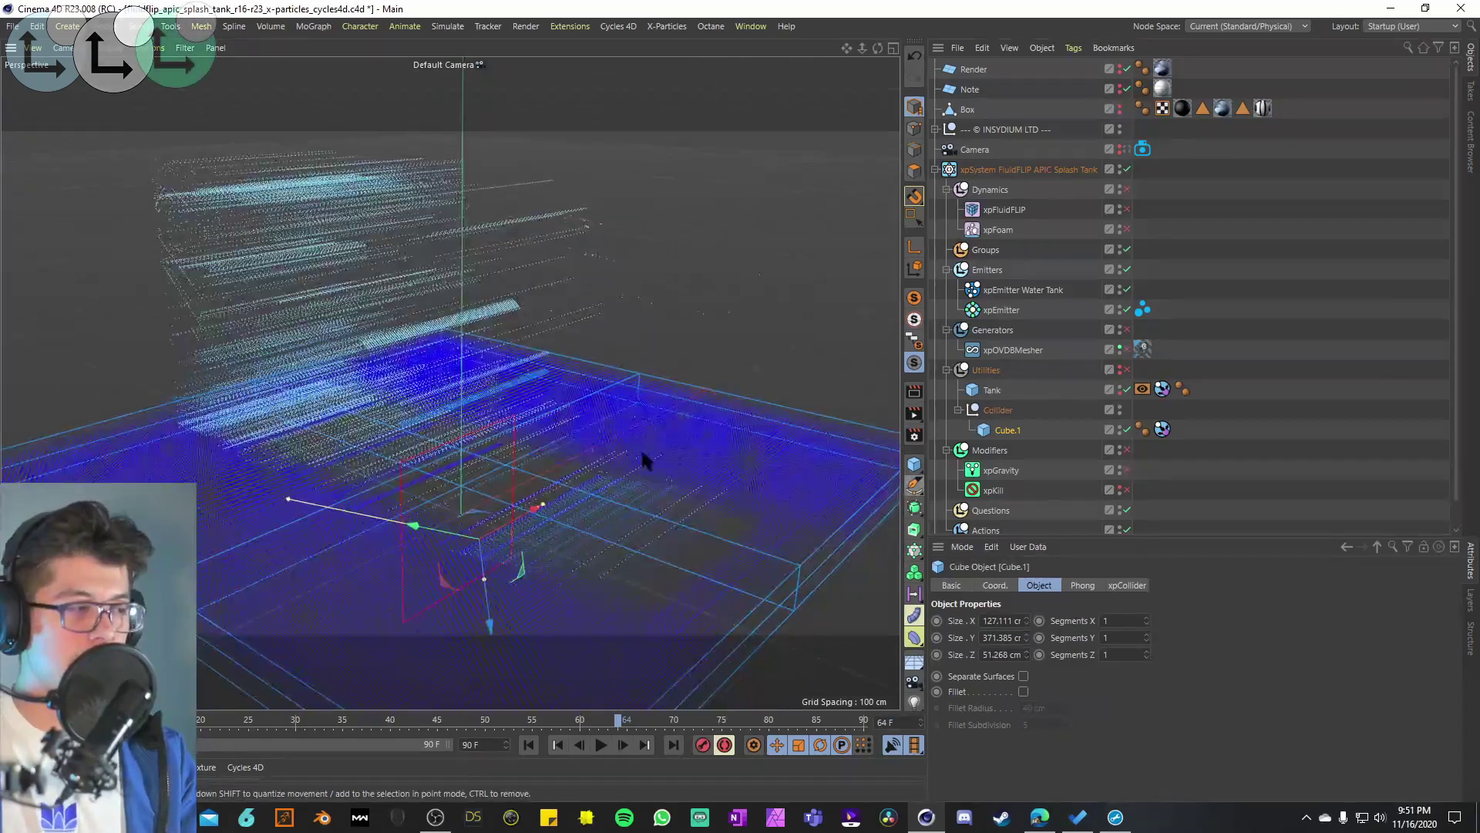
Step: Enable the Modifiers group, select xpGravity, and replay from frame 0 through frame 90
click(1127, 450)
click(1000, 470)
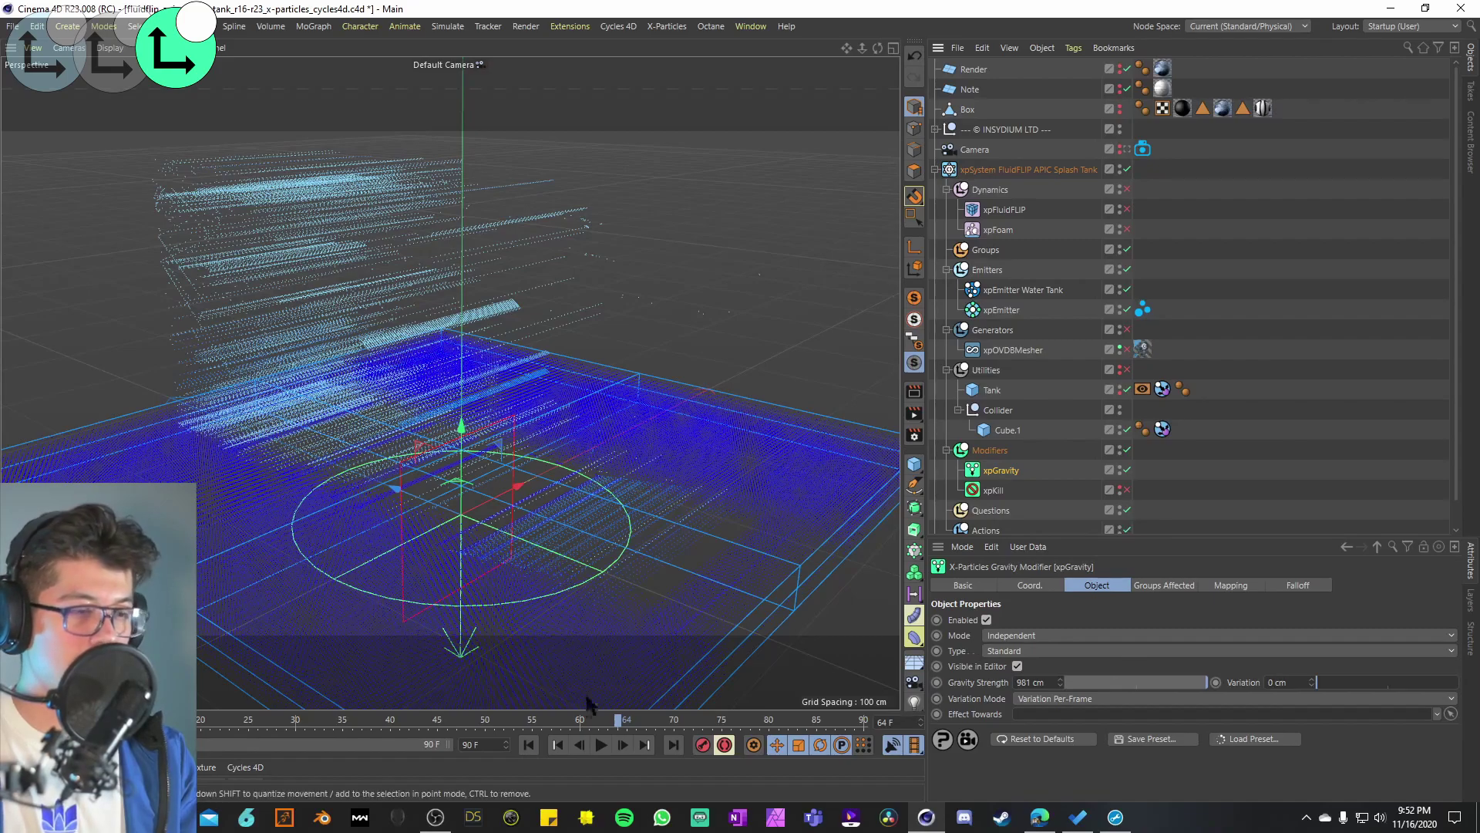
click(530, 746)
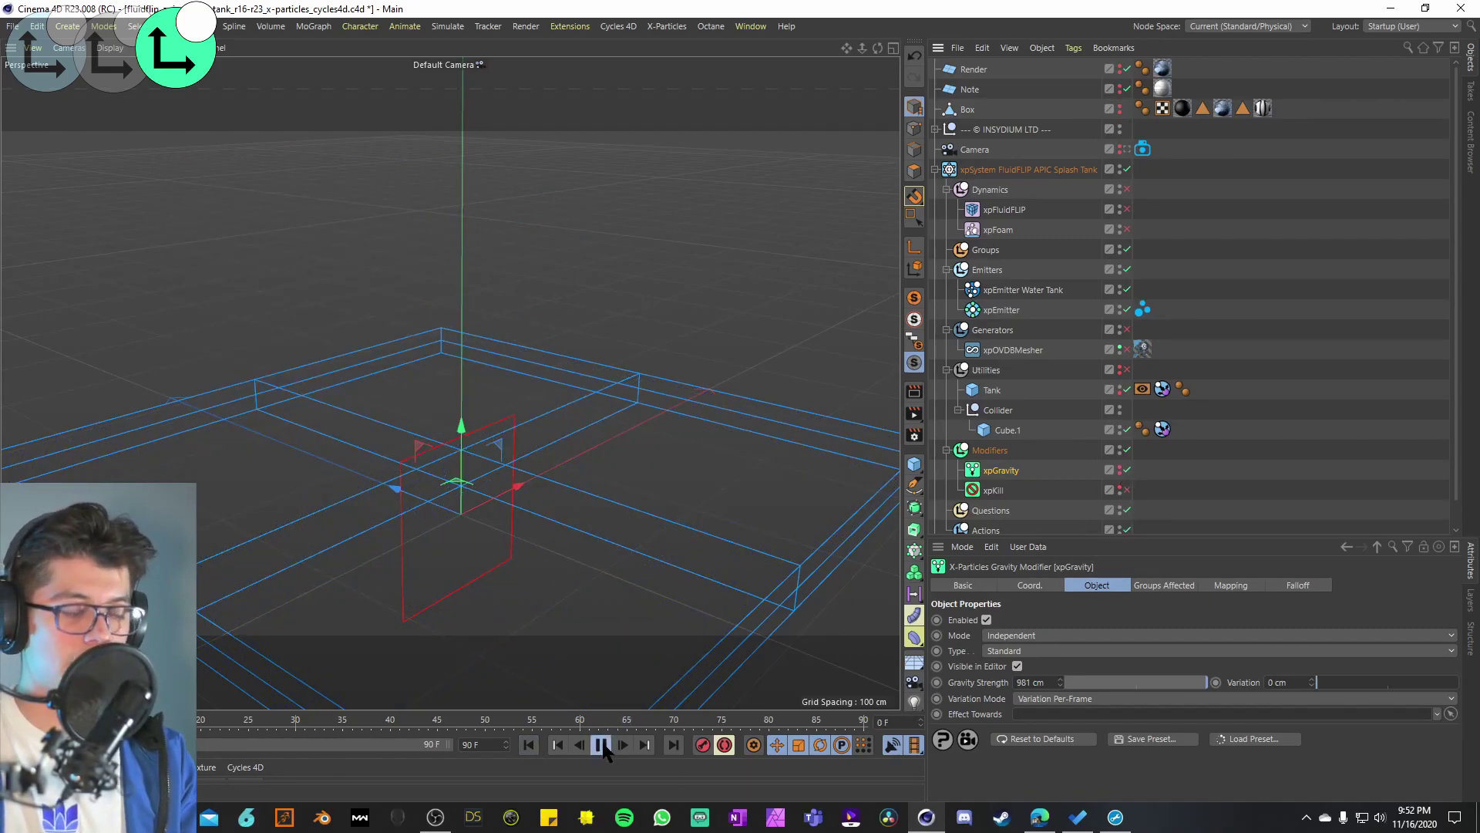
click(601, 745)
alt+drag(617, 617, 563, 634)
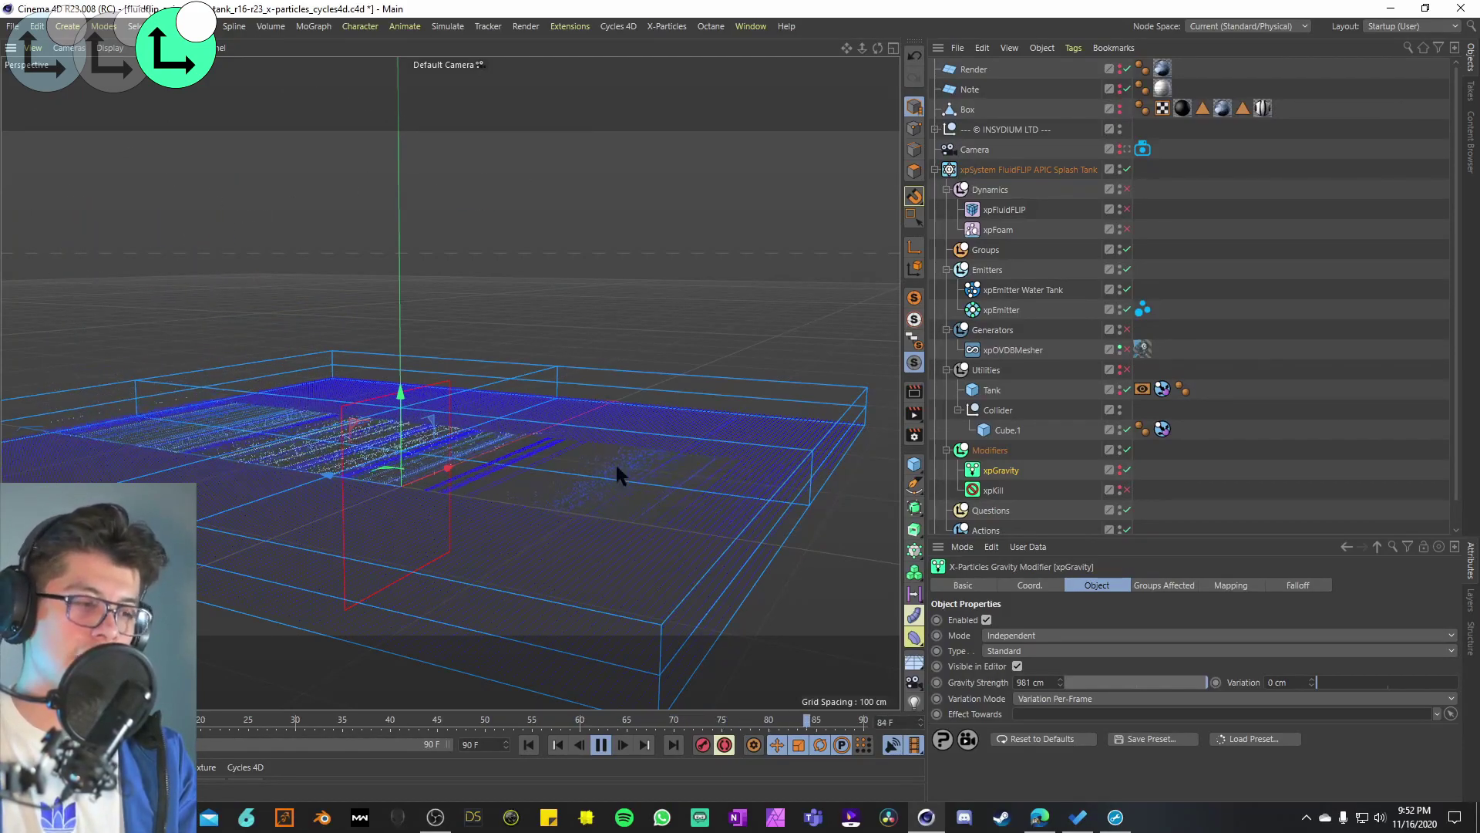
alt+right_drag(467, 456, 544, 470)
alt+drag(544, 463, 596, 552)
key(F8)
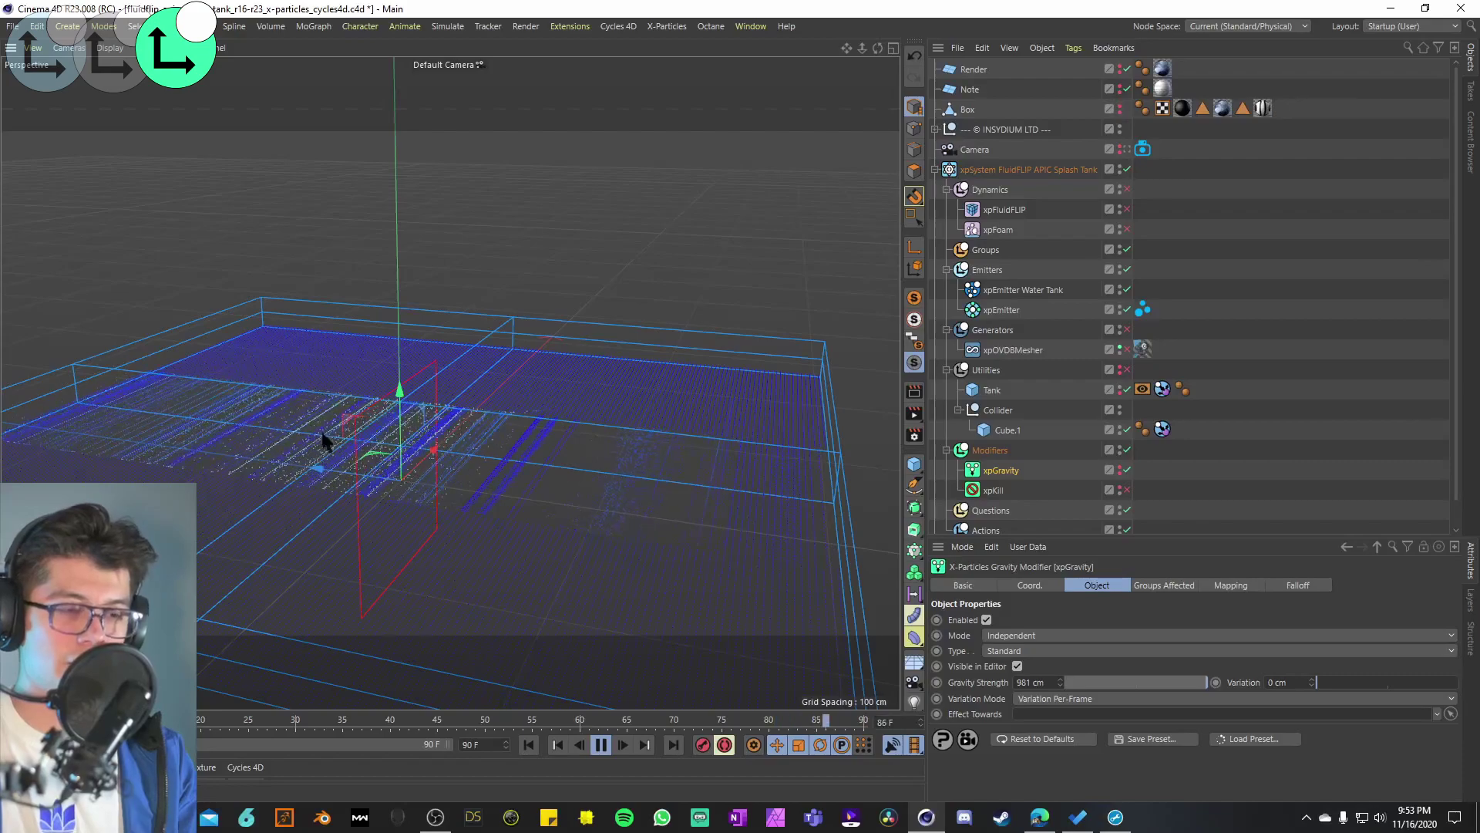
alt+drag(705, 503, 586, 493)
click(995, 491)
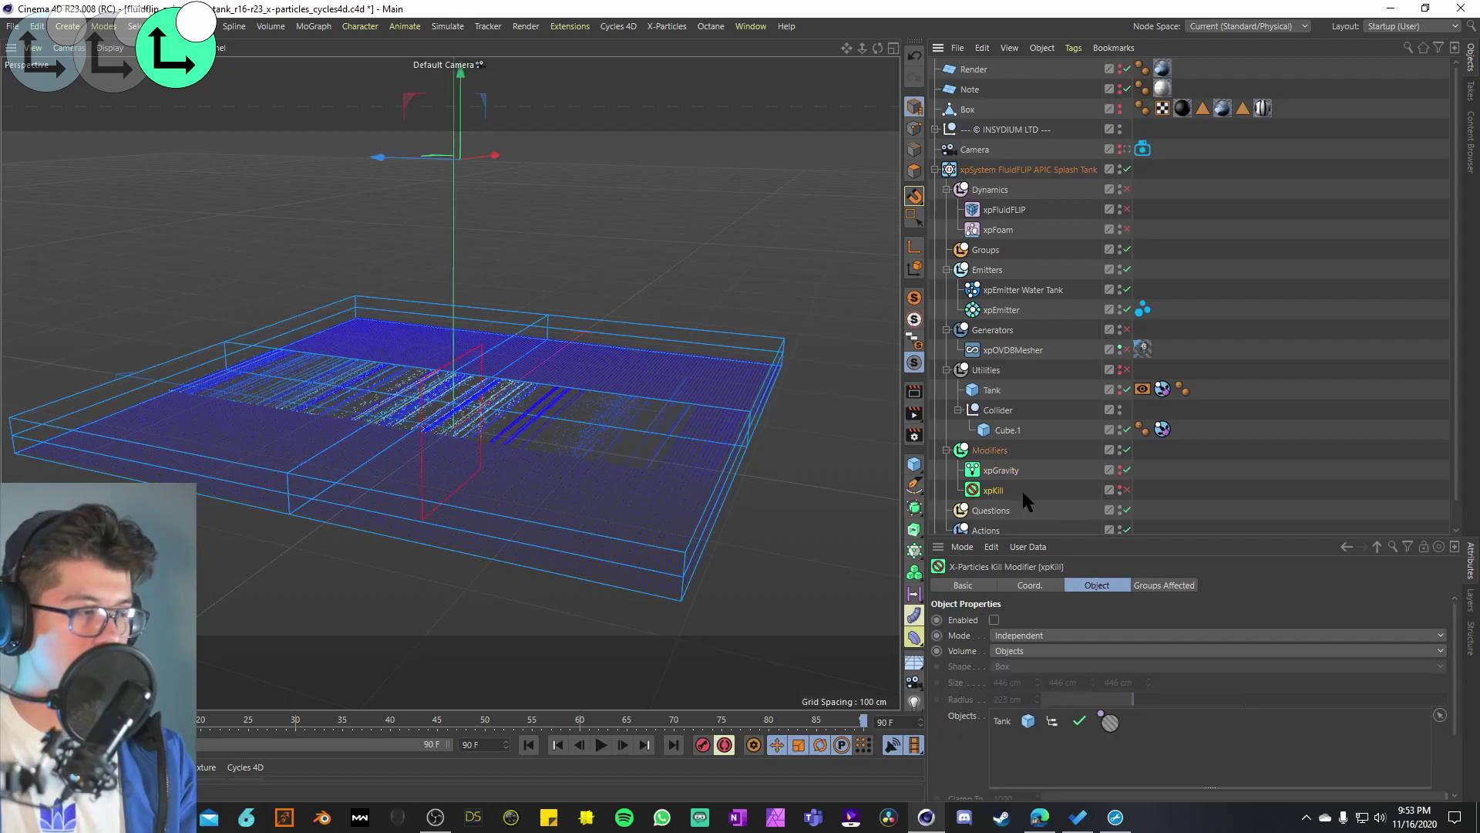
click(1127, 490)
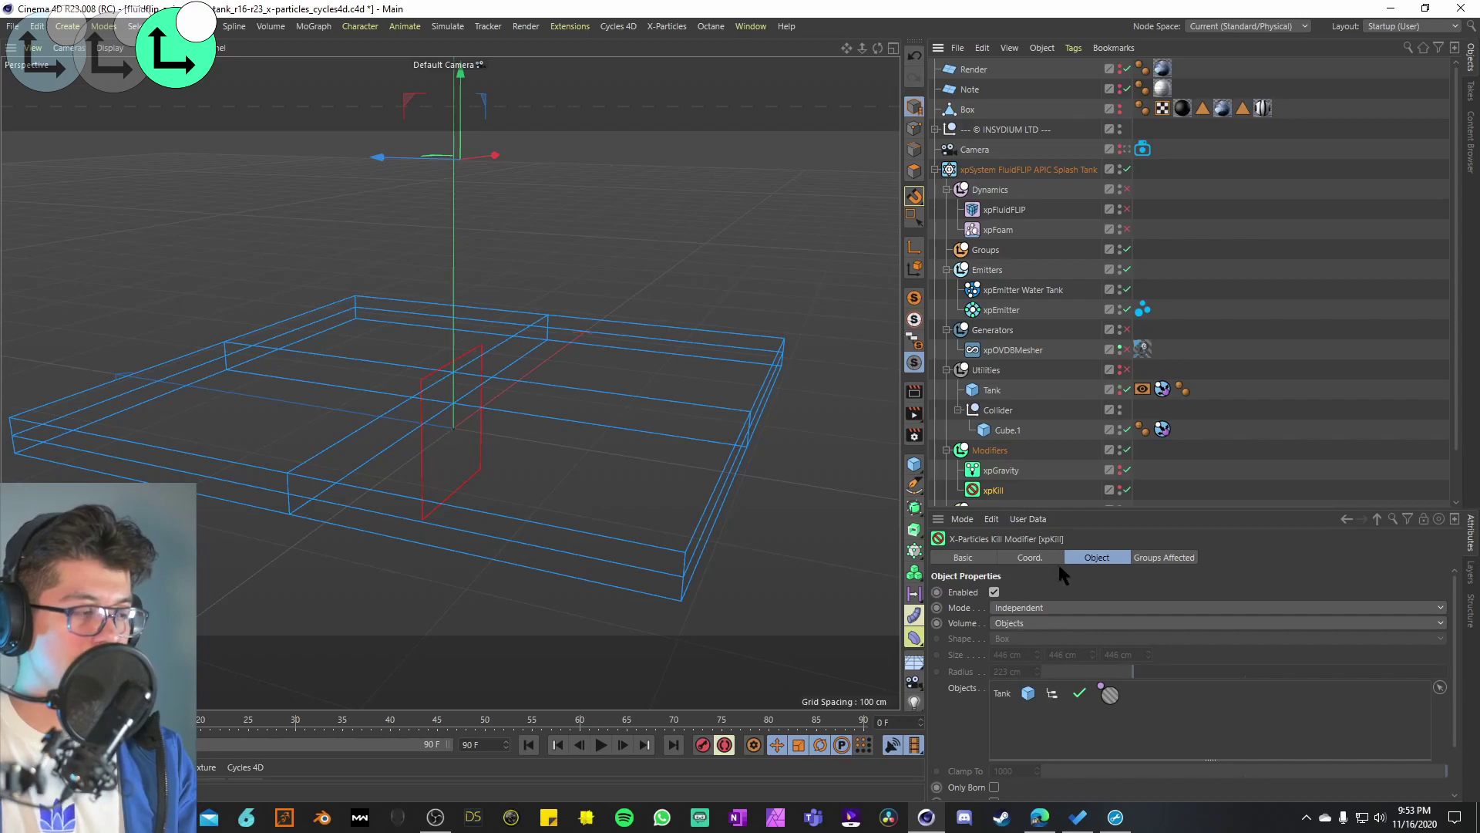
click(1016, 623)
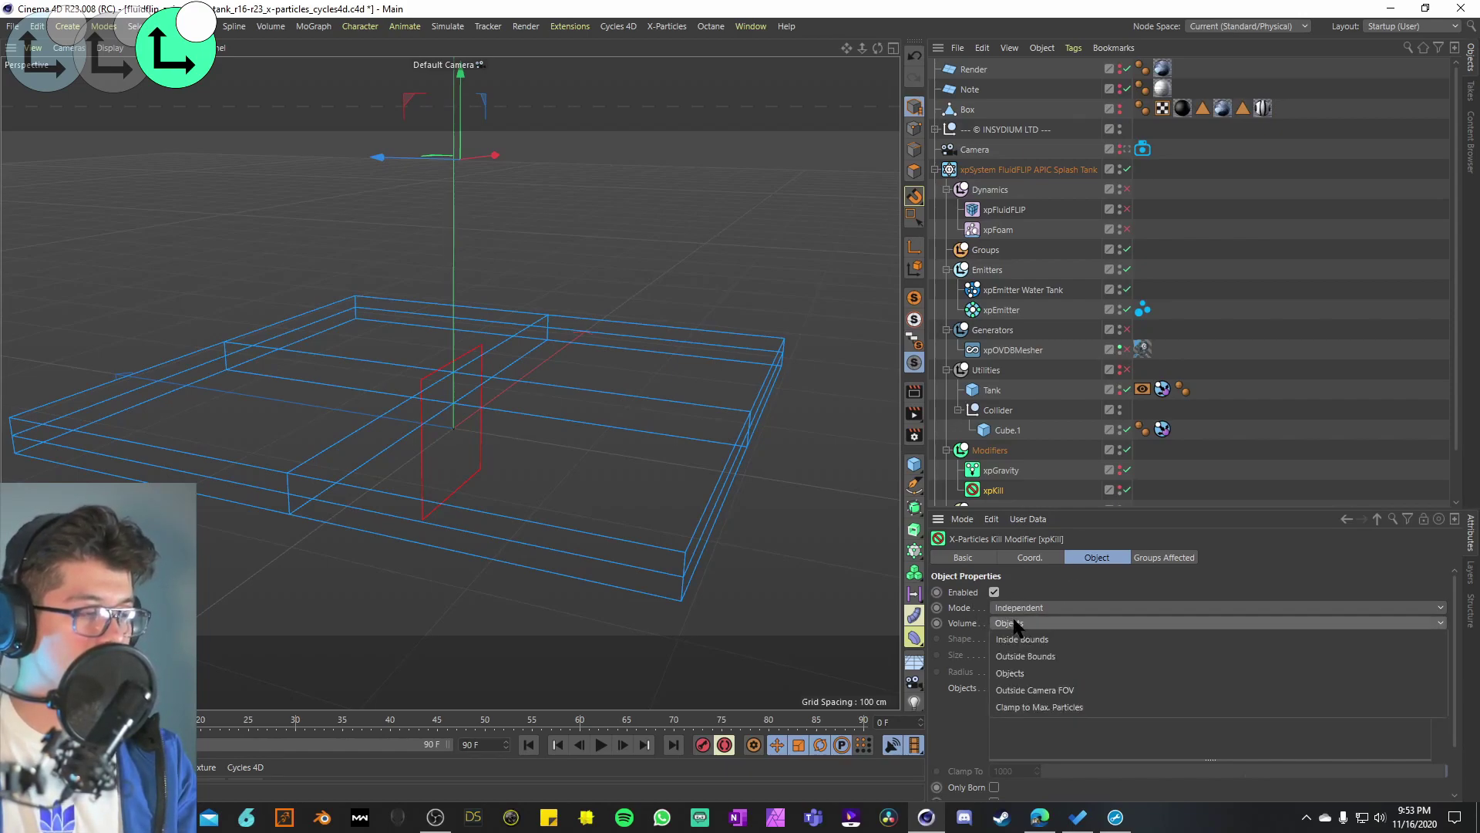
click(1065, 586)
scroll(974, 634, down, 2)
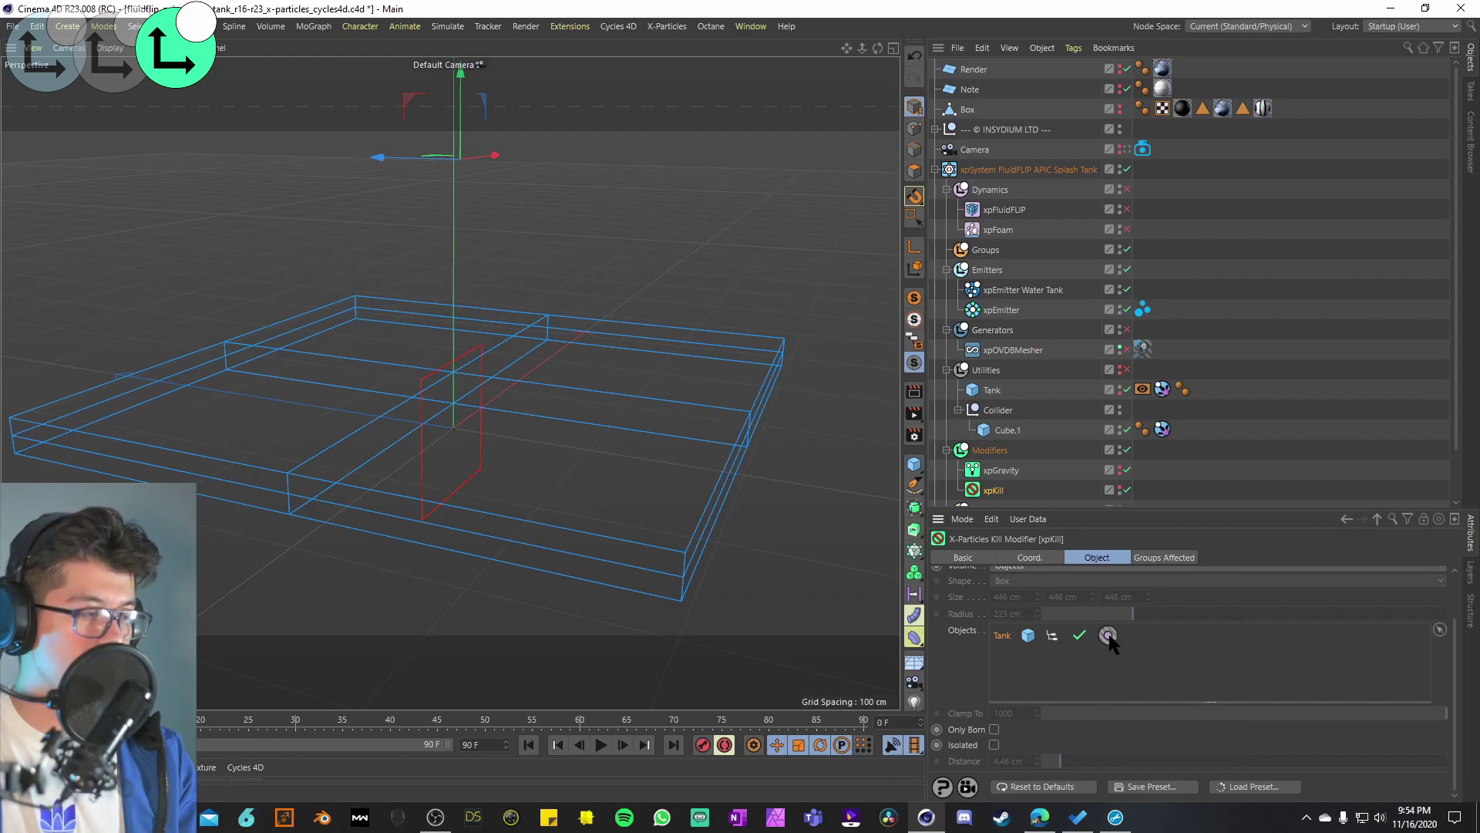
Step: Toggle the Tank Display tag's Shading Mode override off and back on, keeping wireframe
click(1121, 391)
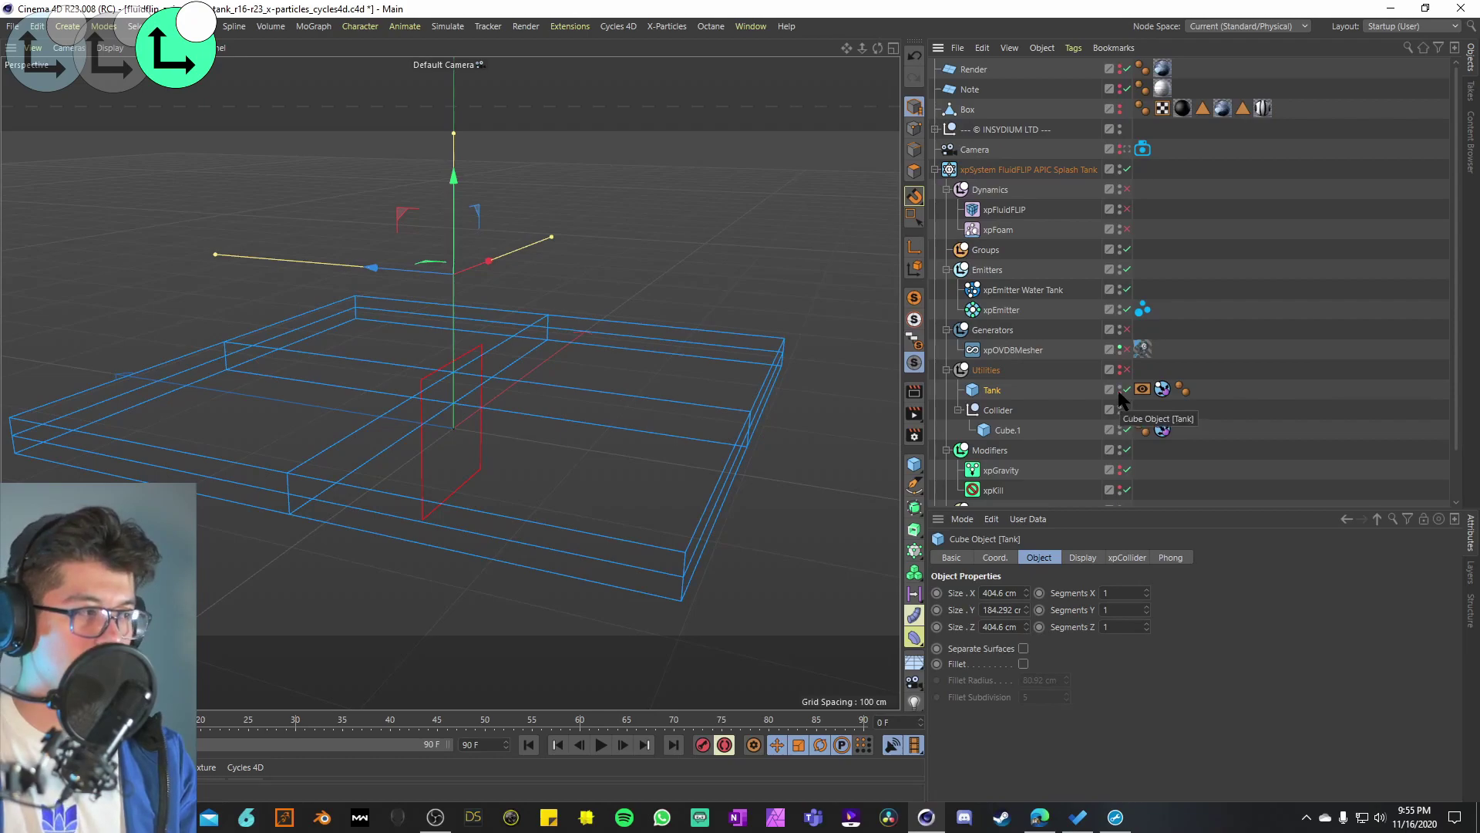
scroll(353, 217, up, 5)
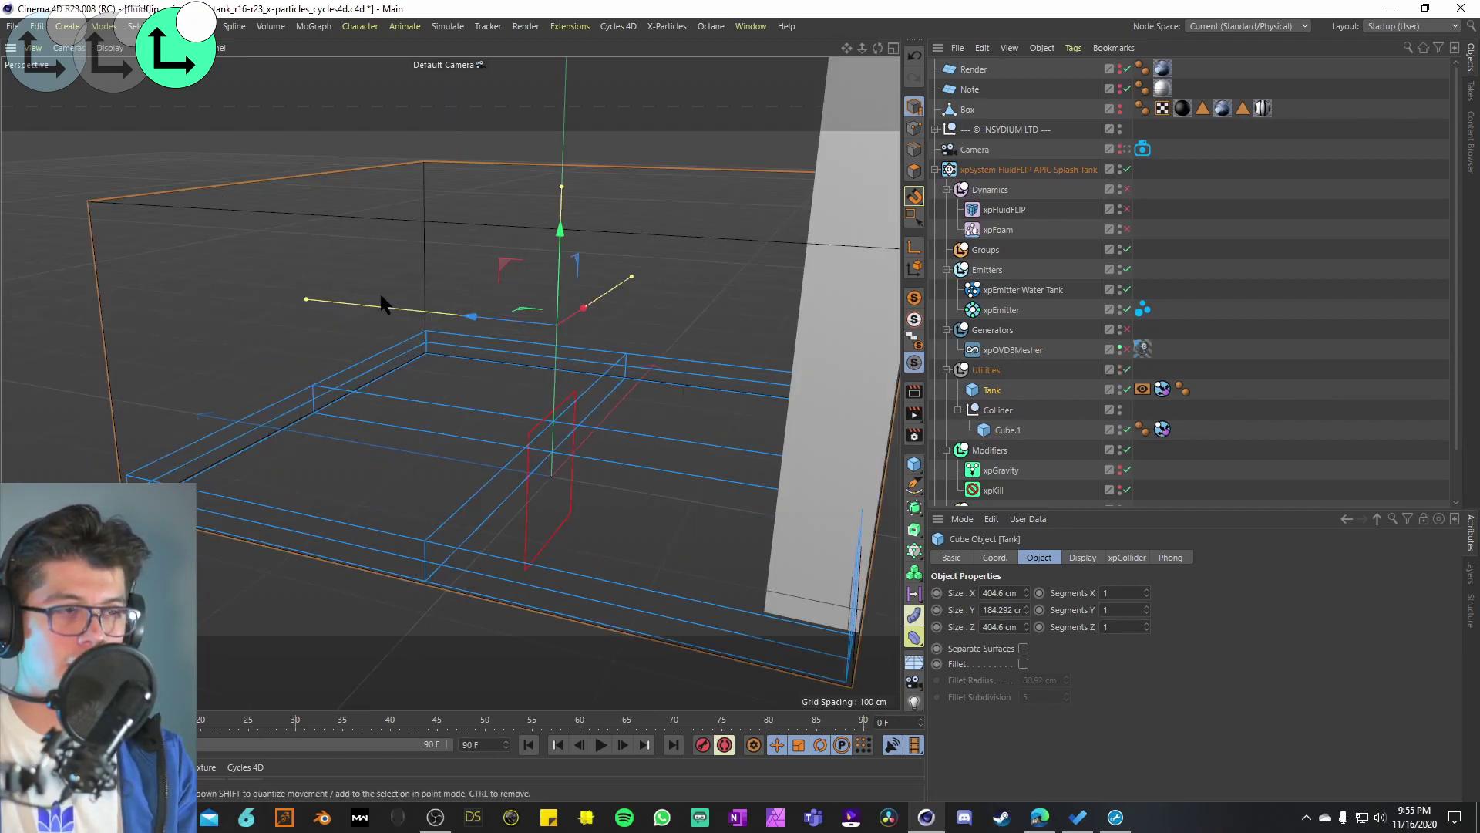
click(1143, 390)
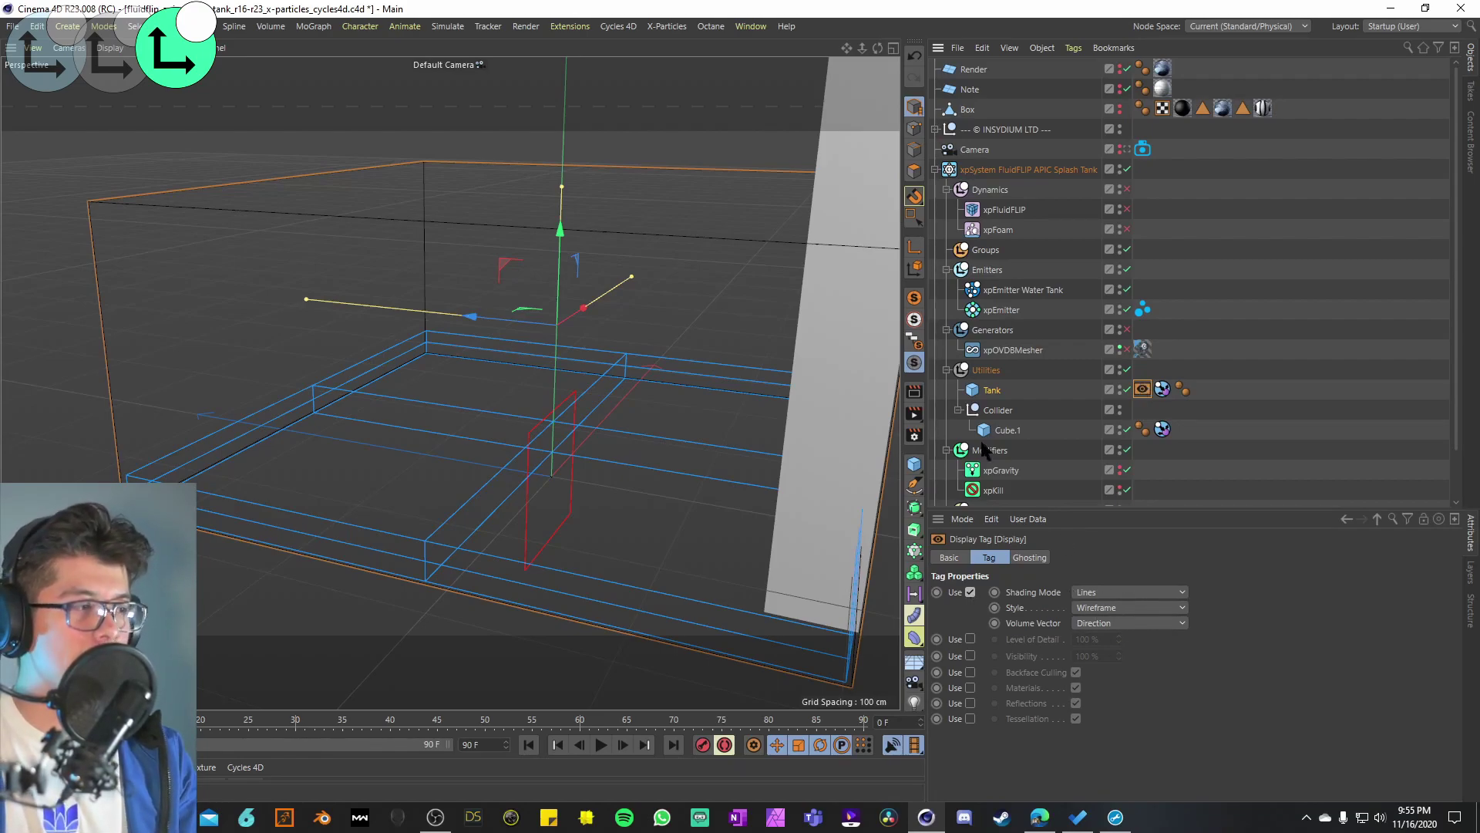
click(971, 592)
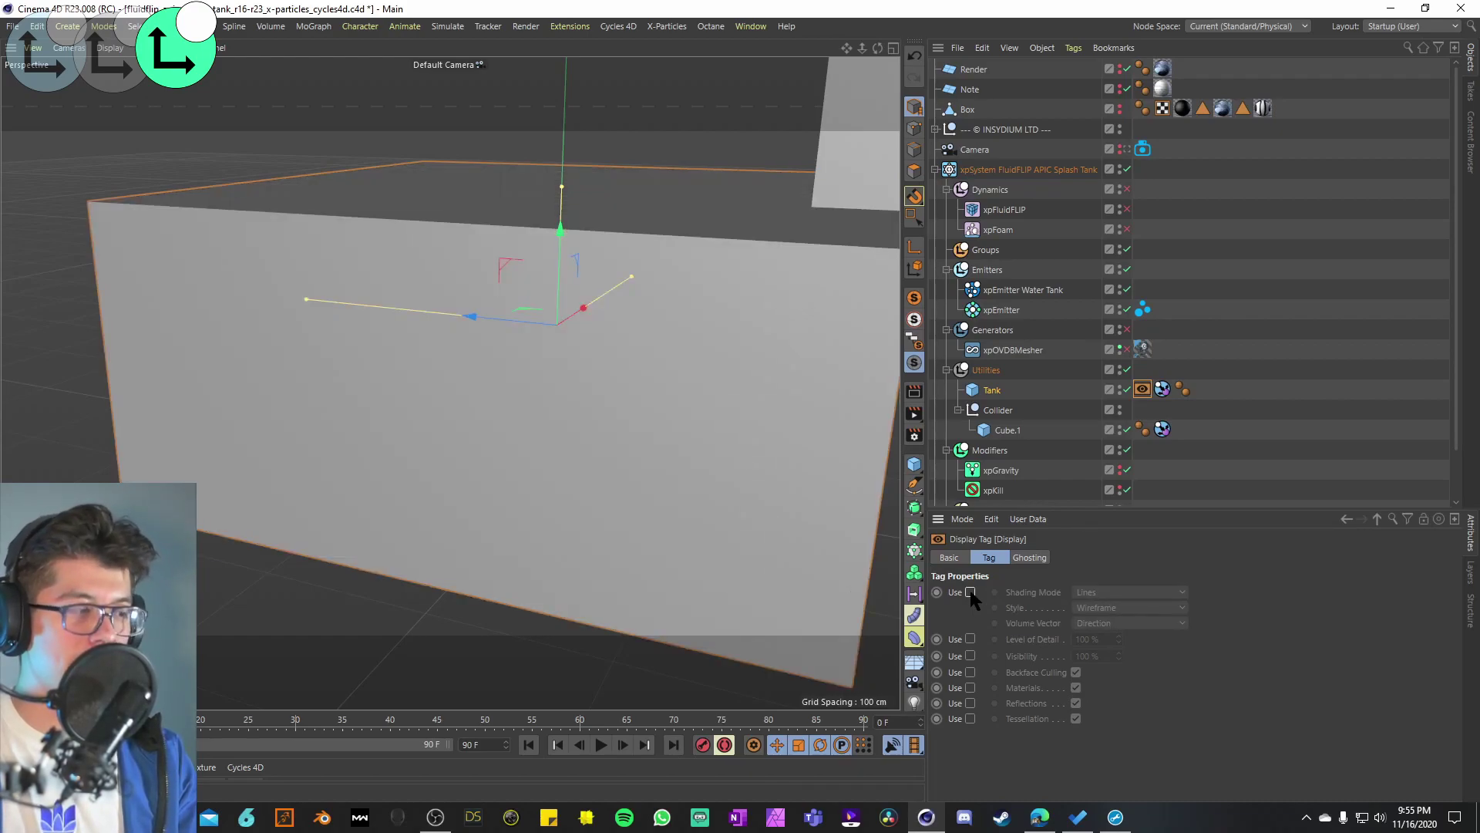
click(971, 592)
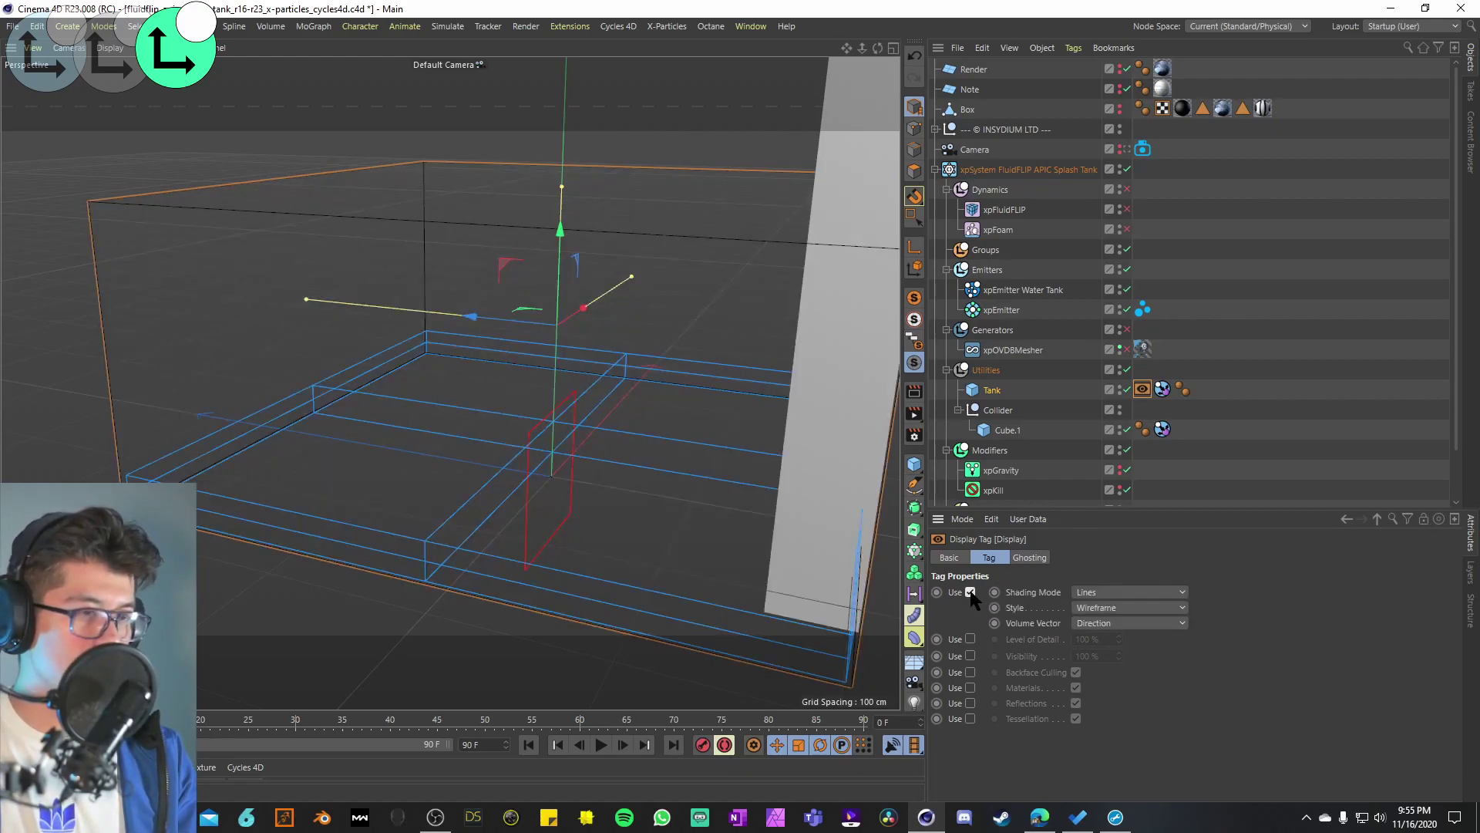
Step: Play the splash simulation and stop it at frame 40
click(601, 745)
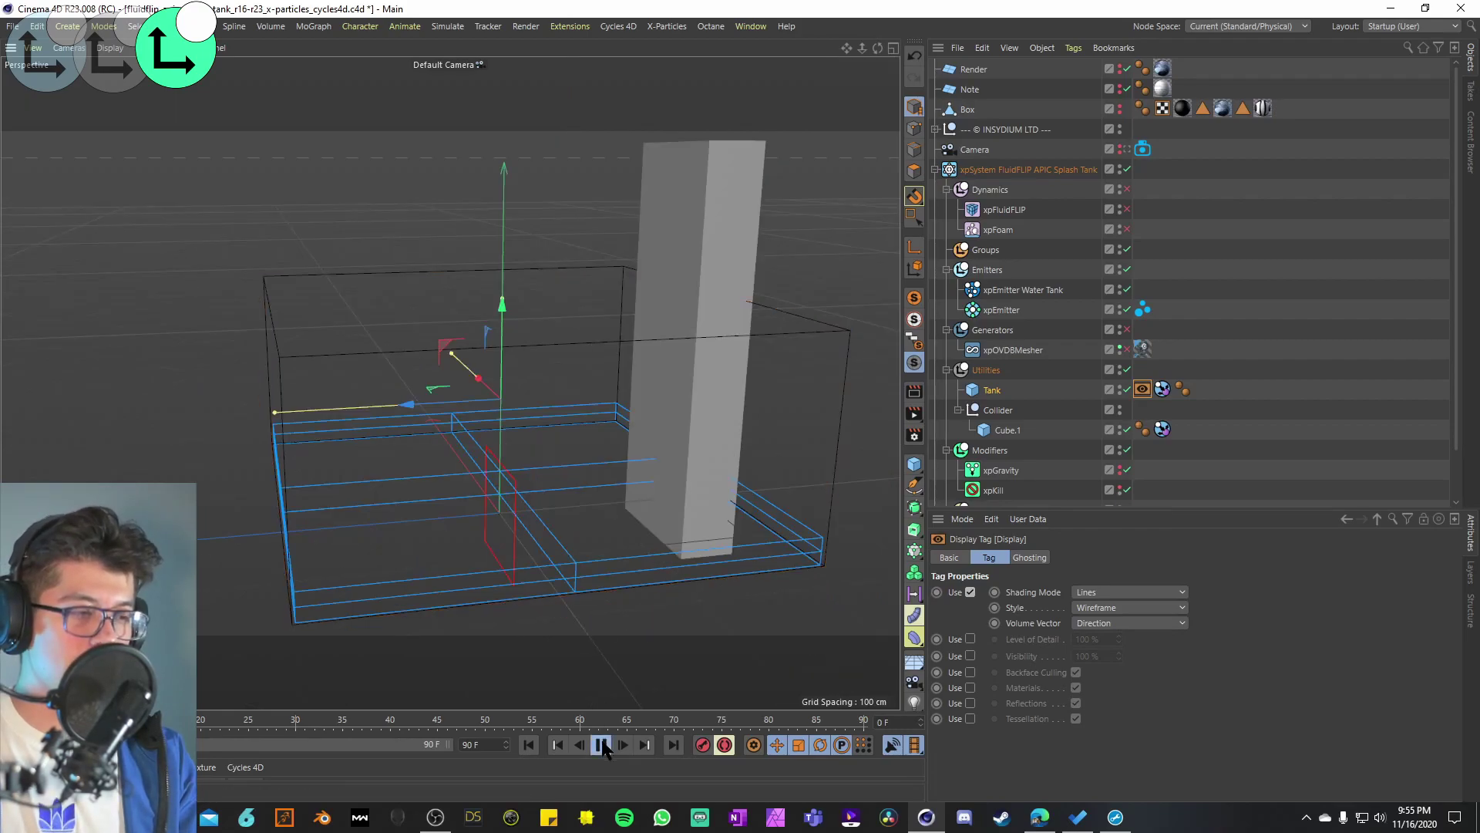
alt+drag(640, 540, 496, 490)
key(F8)
scroll(615, 460, up, 6)
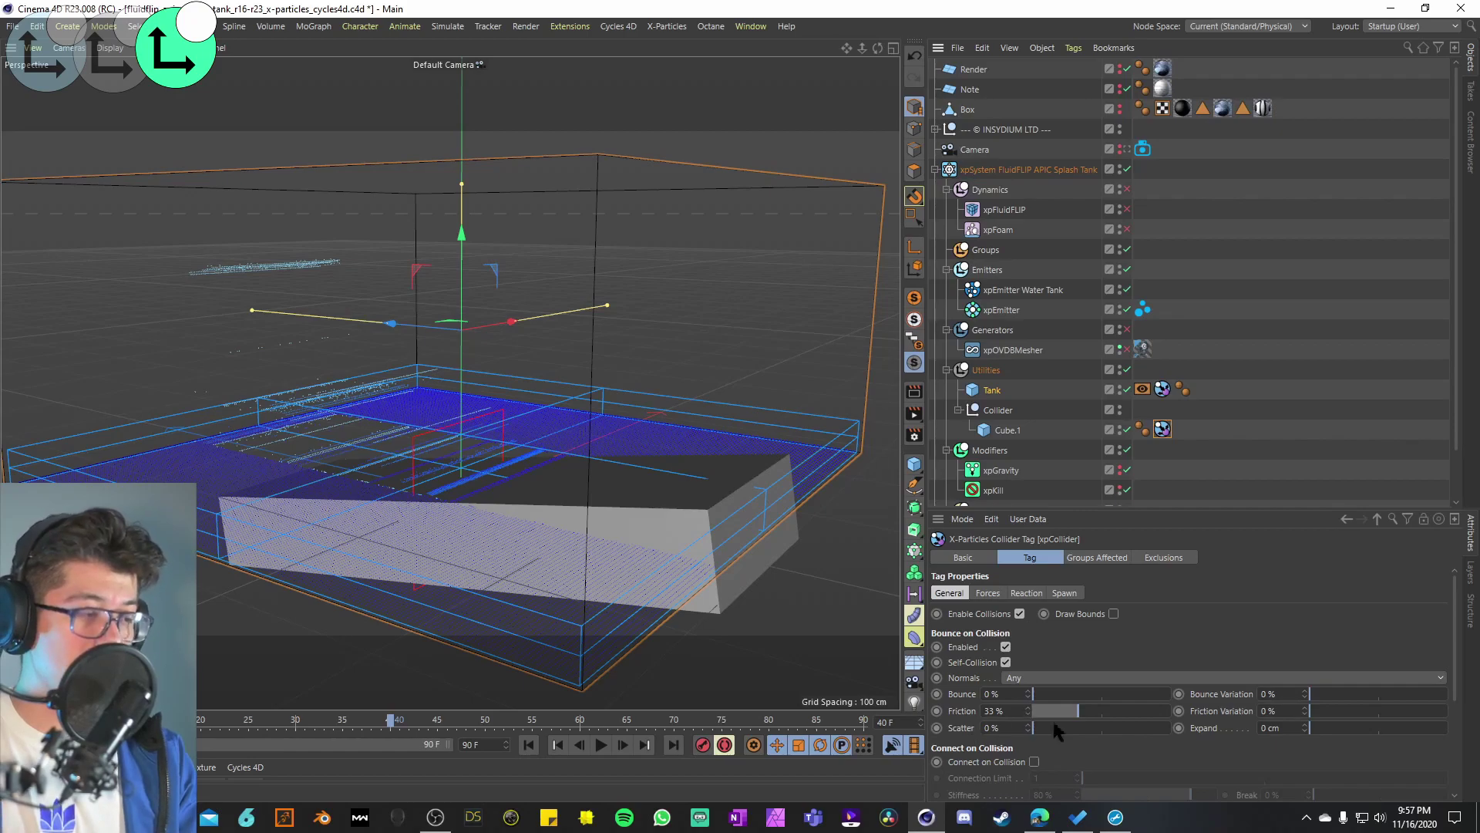
scroll(1017, 719, down, 2)
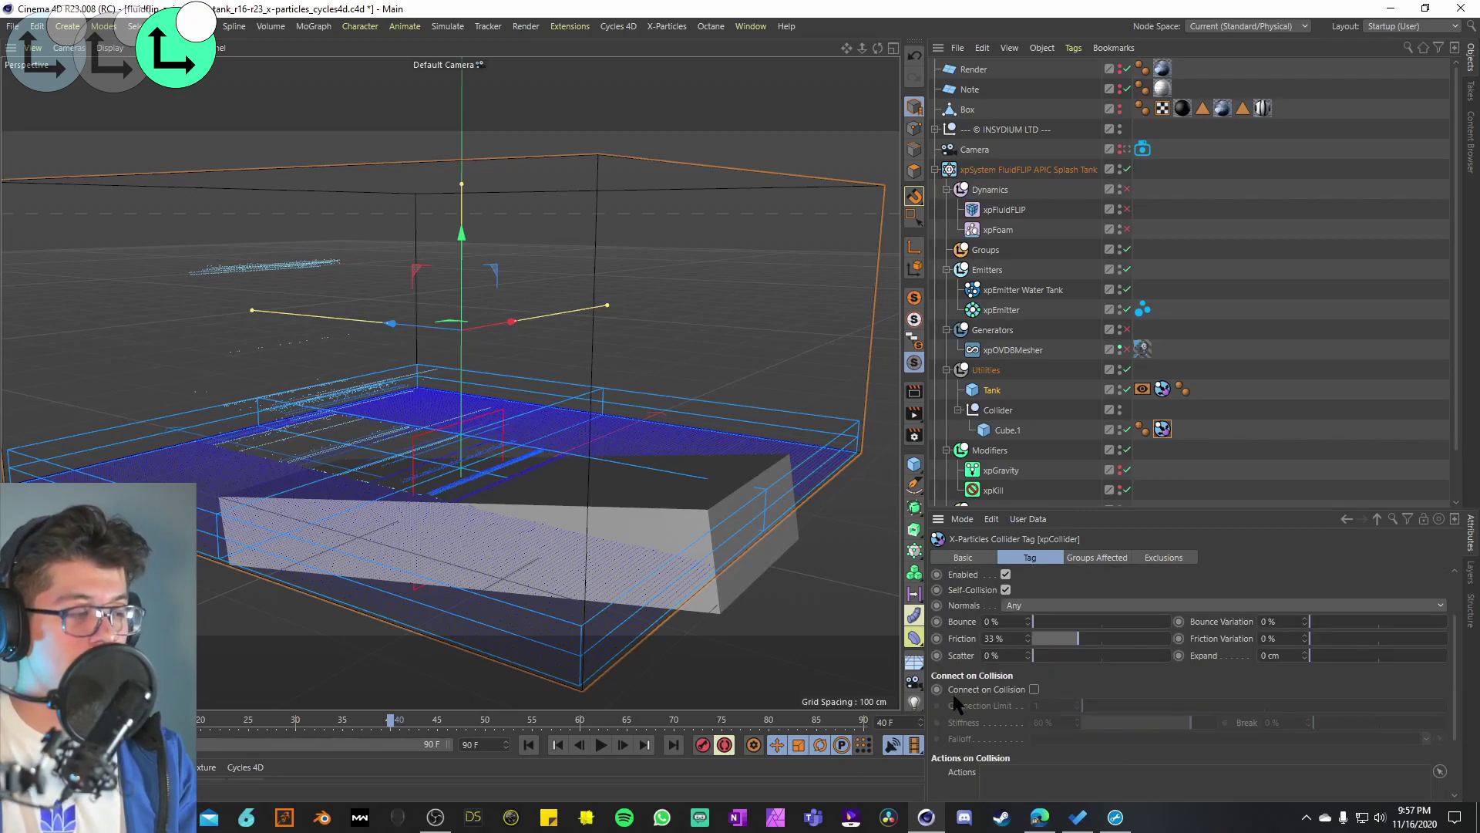
scroll(956, 704, up, 2)
click(1141, 558)
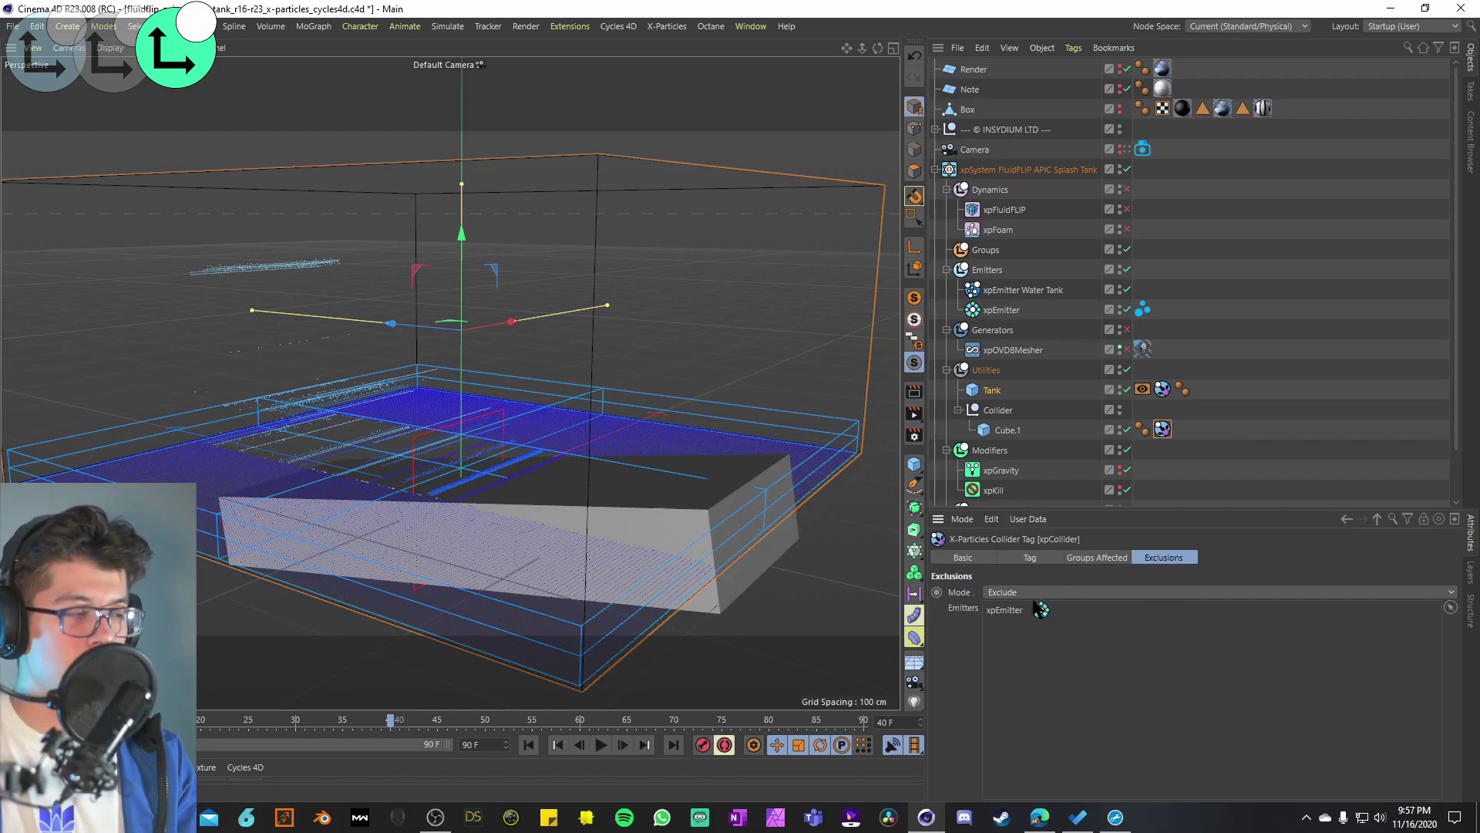
click(1162, 389)
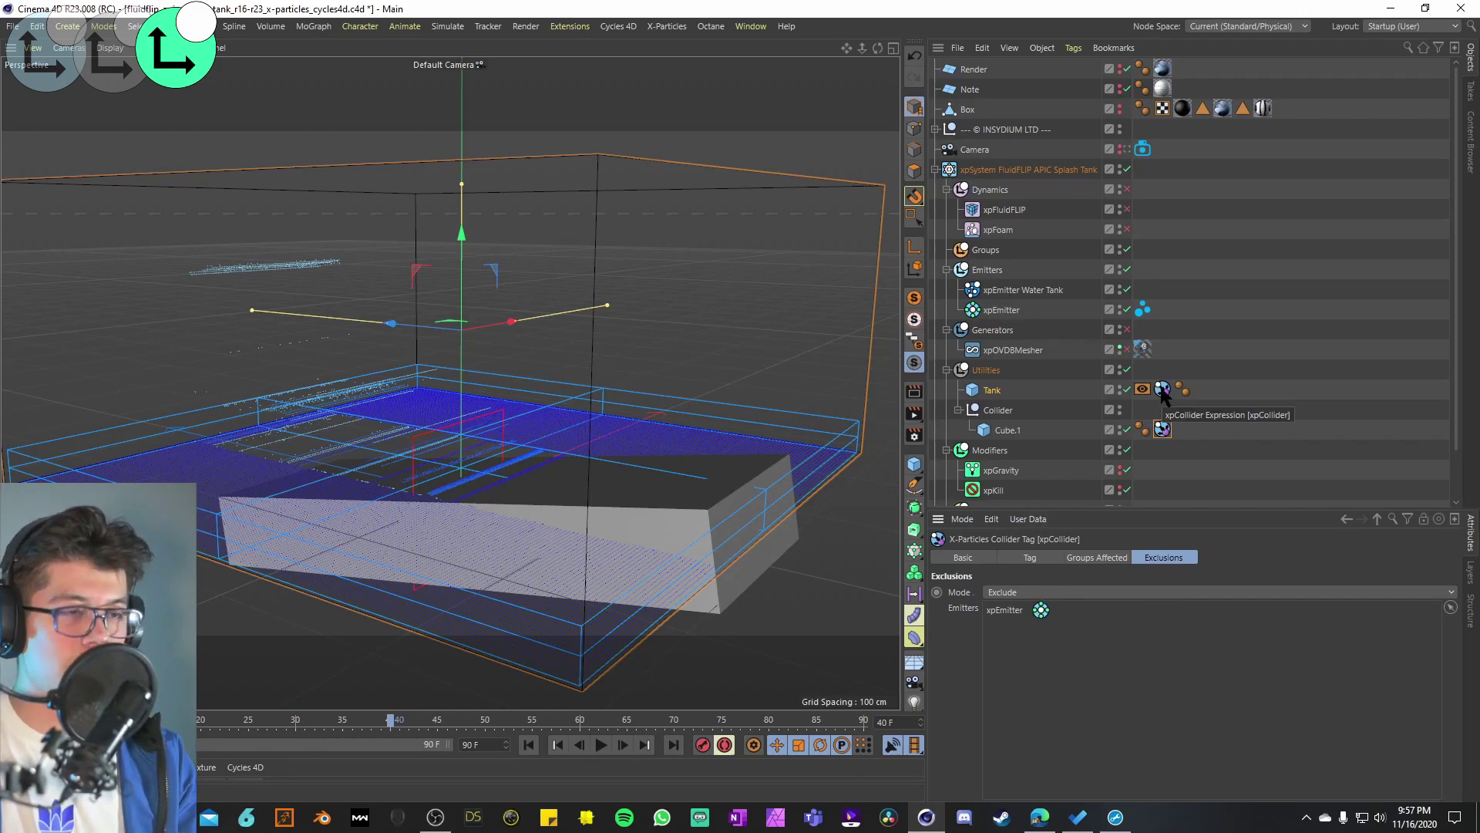
click(1045, 554)
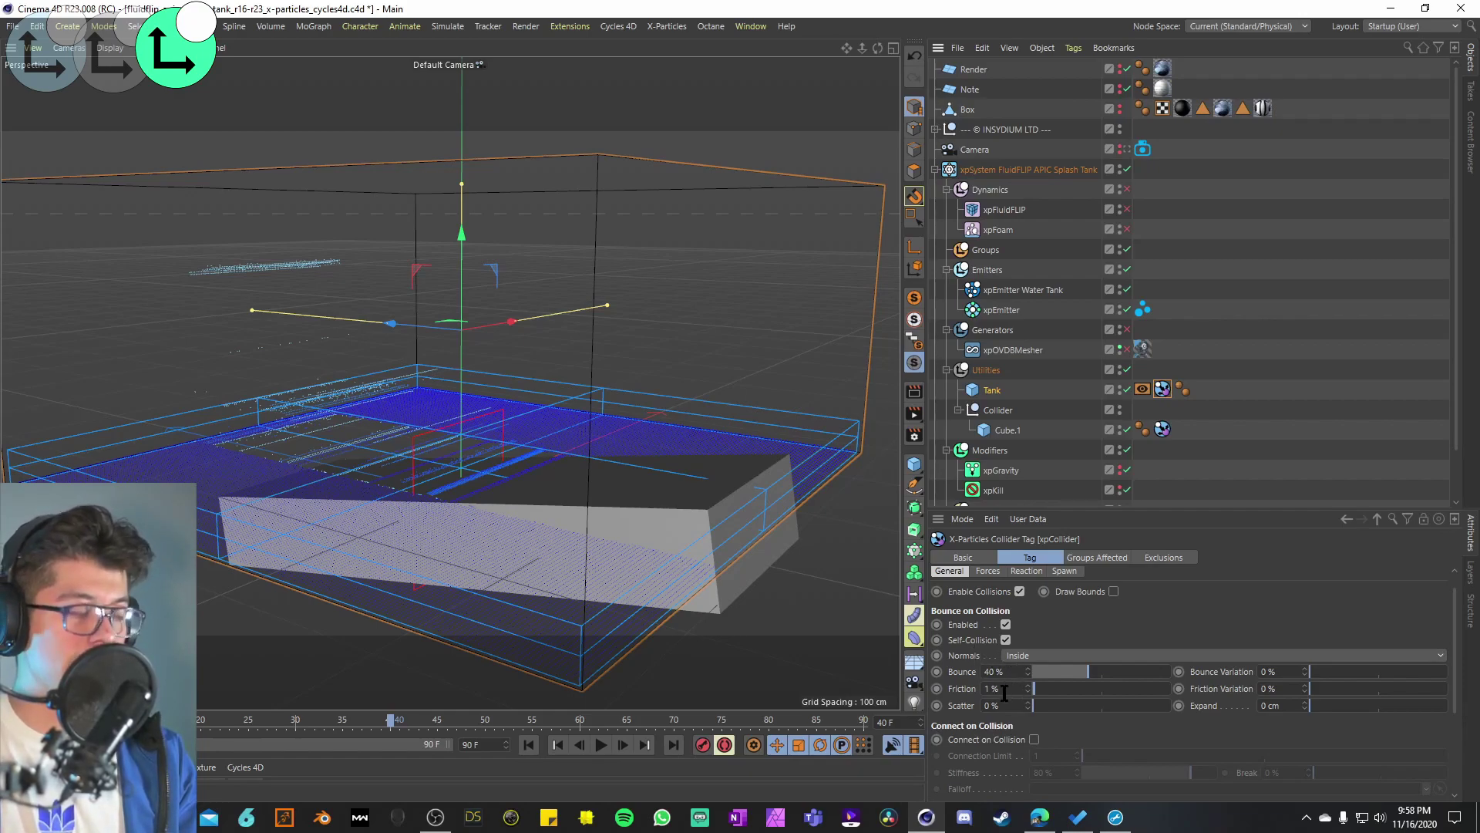
click(988, 570)
click(1025, 596)
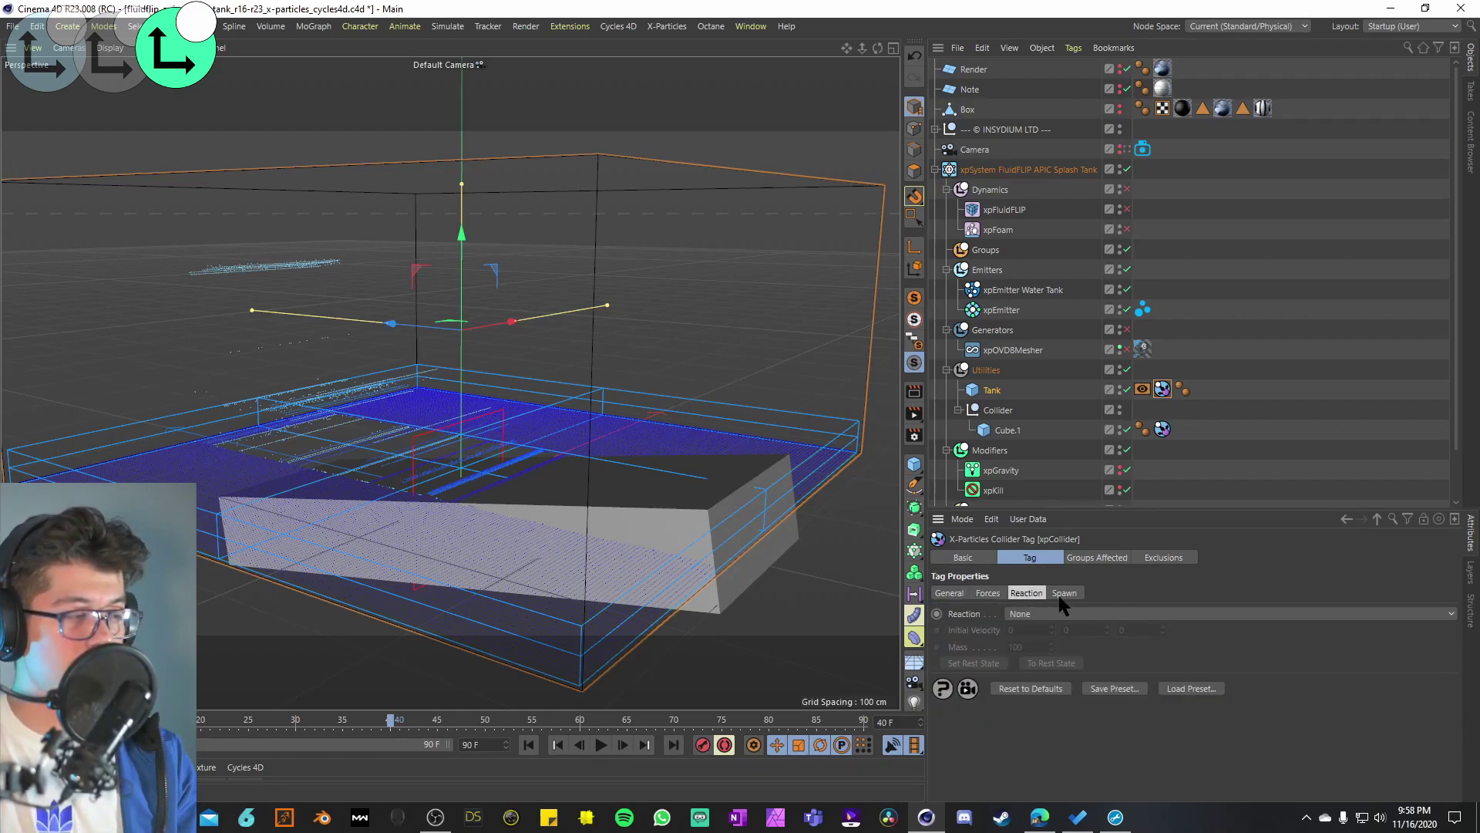
click(1071, 595)
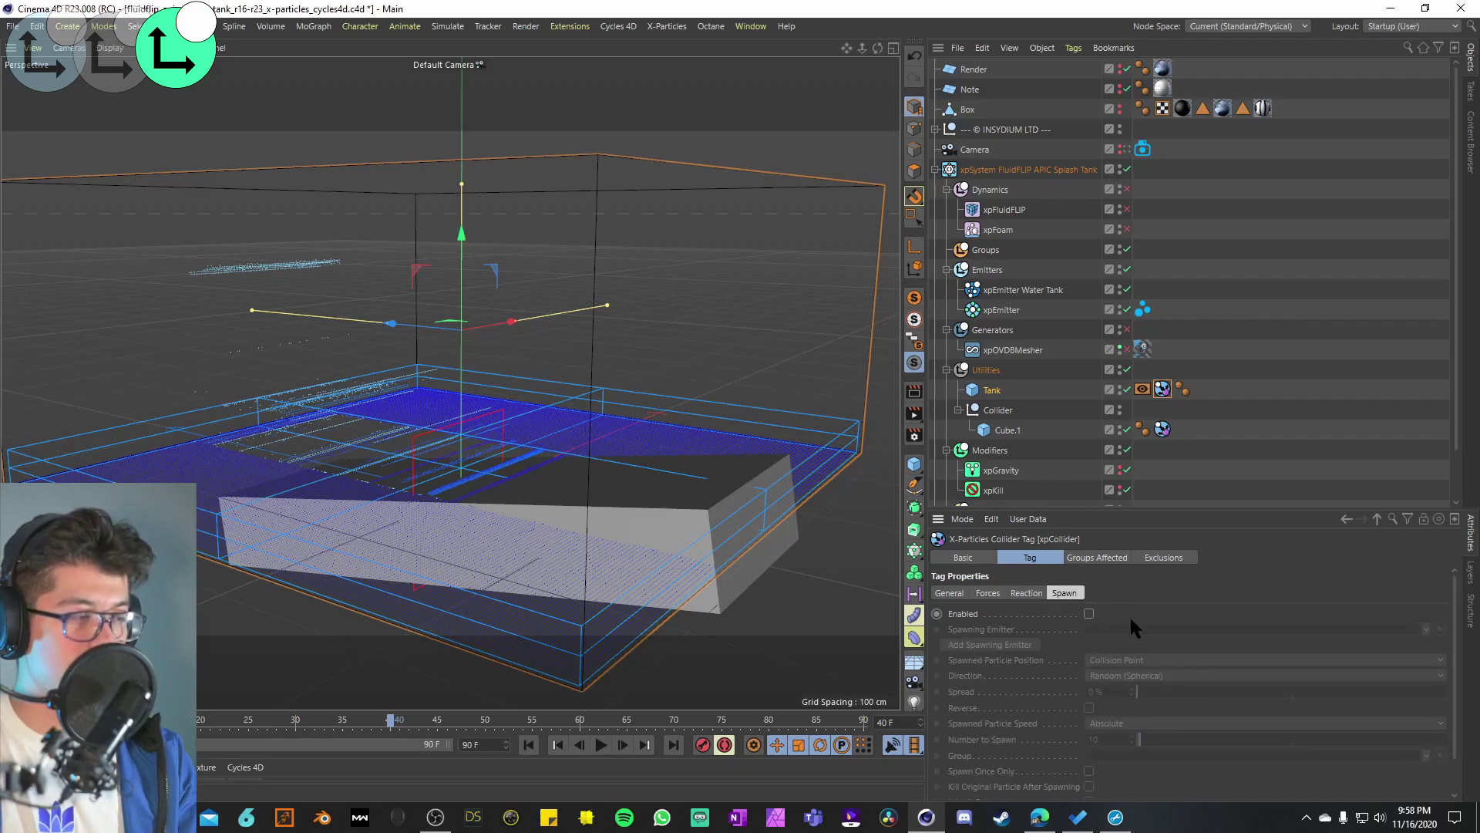
click(1162, 428)
scroll(973, 655, up, 3)
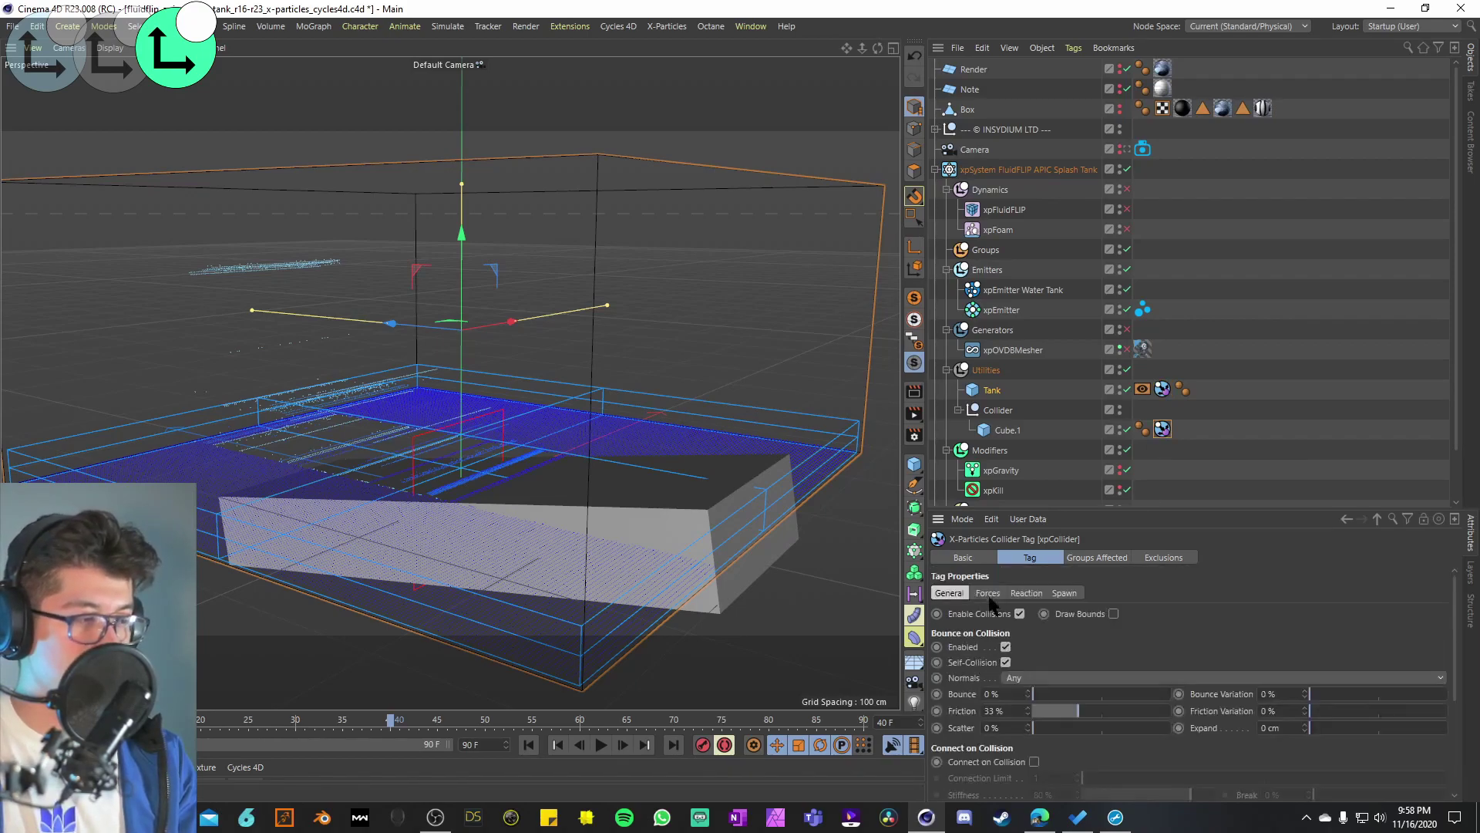
click(1025, 593)
click(1062, 593)
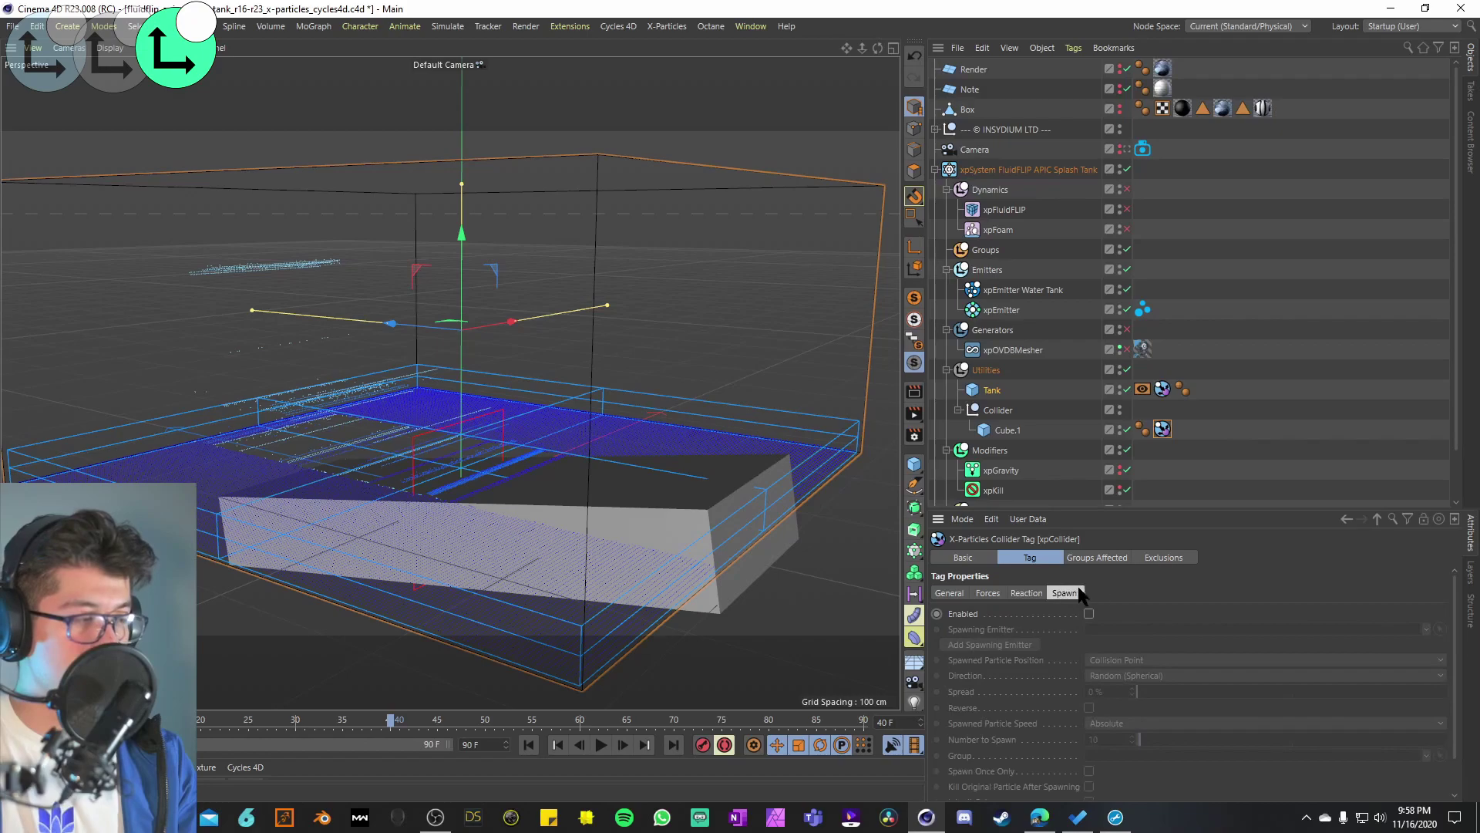
alt+drag(771, 509, 524, 489)
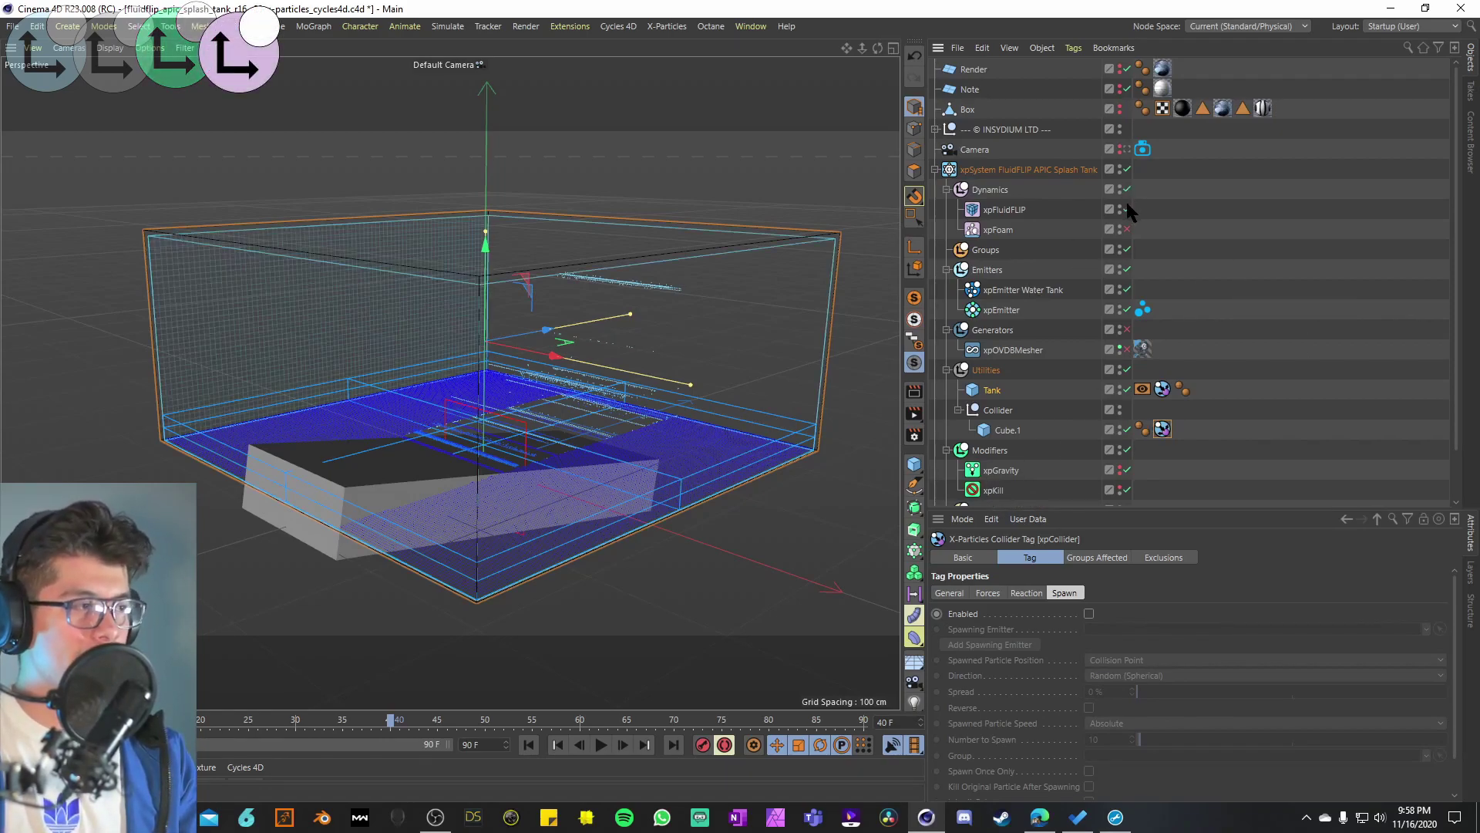
Step: Rewind to frame 0, keep xpFluidFLIP's type as APIC and raise sticky friction to 83%
key(shift+f)
alt+drag(622, 396, 540, 440)
click(1000, 210)
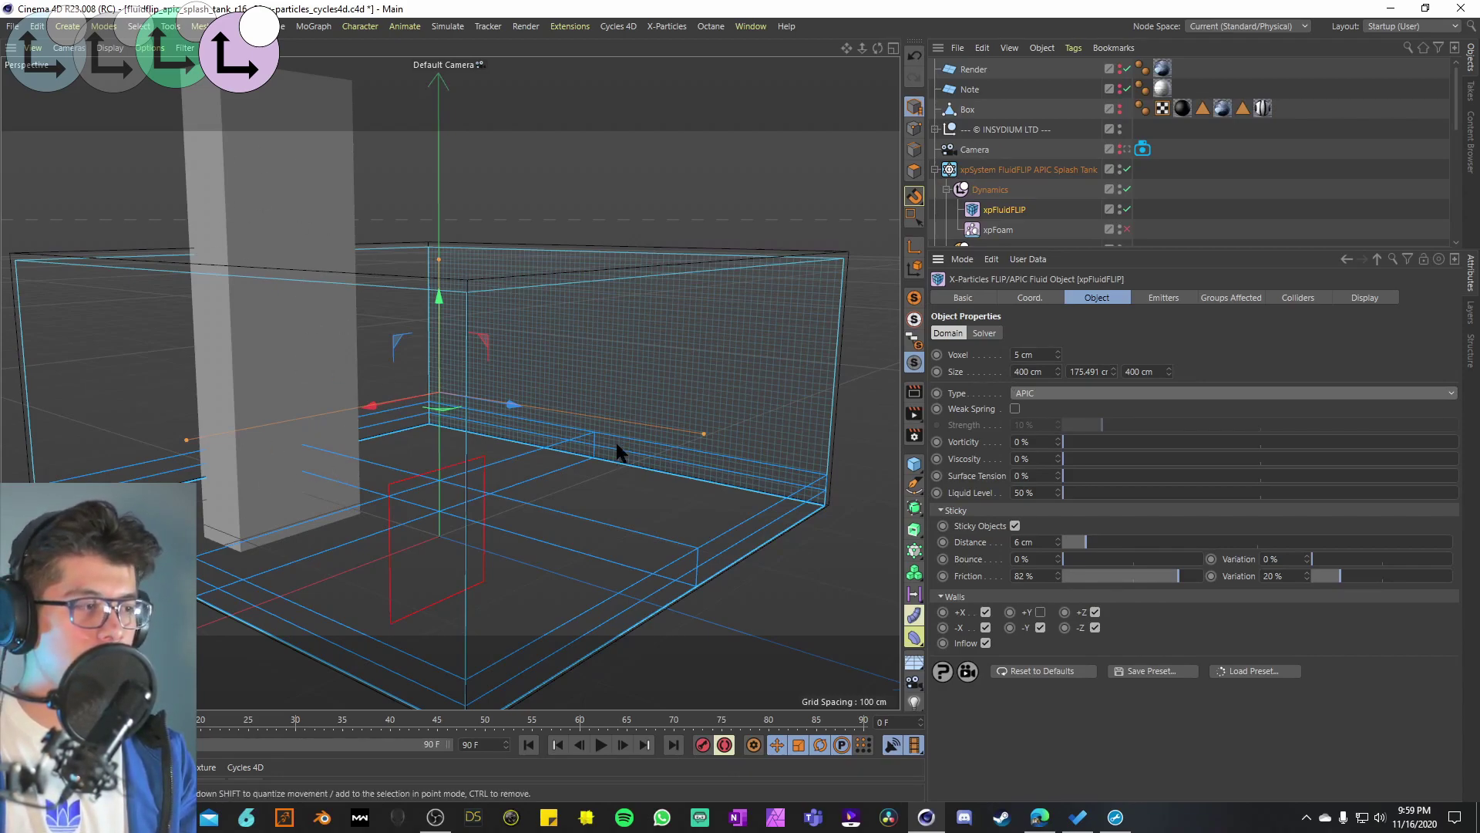
click(1053, 394)
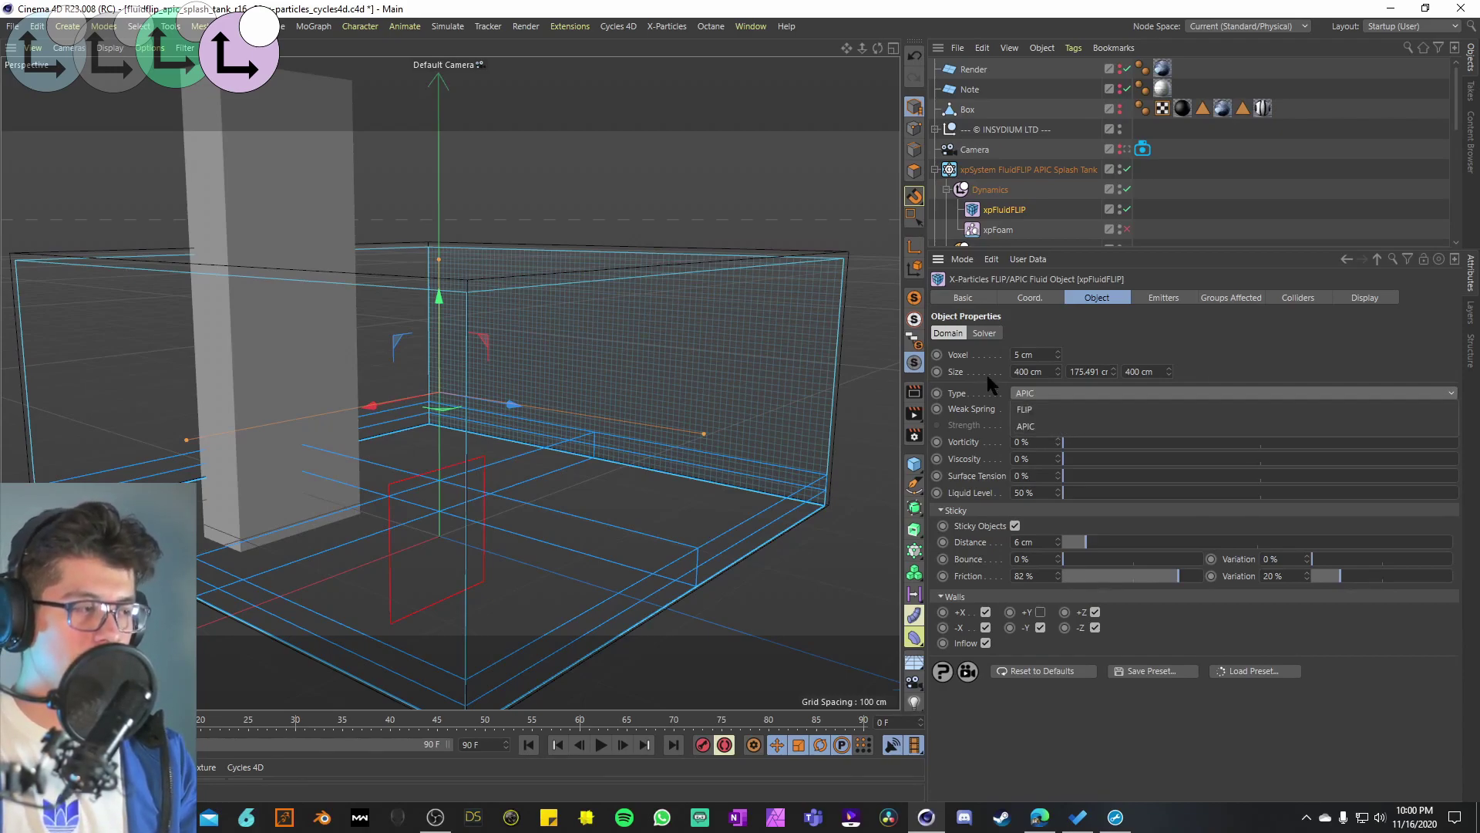
click(1059, 394)
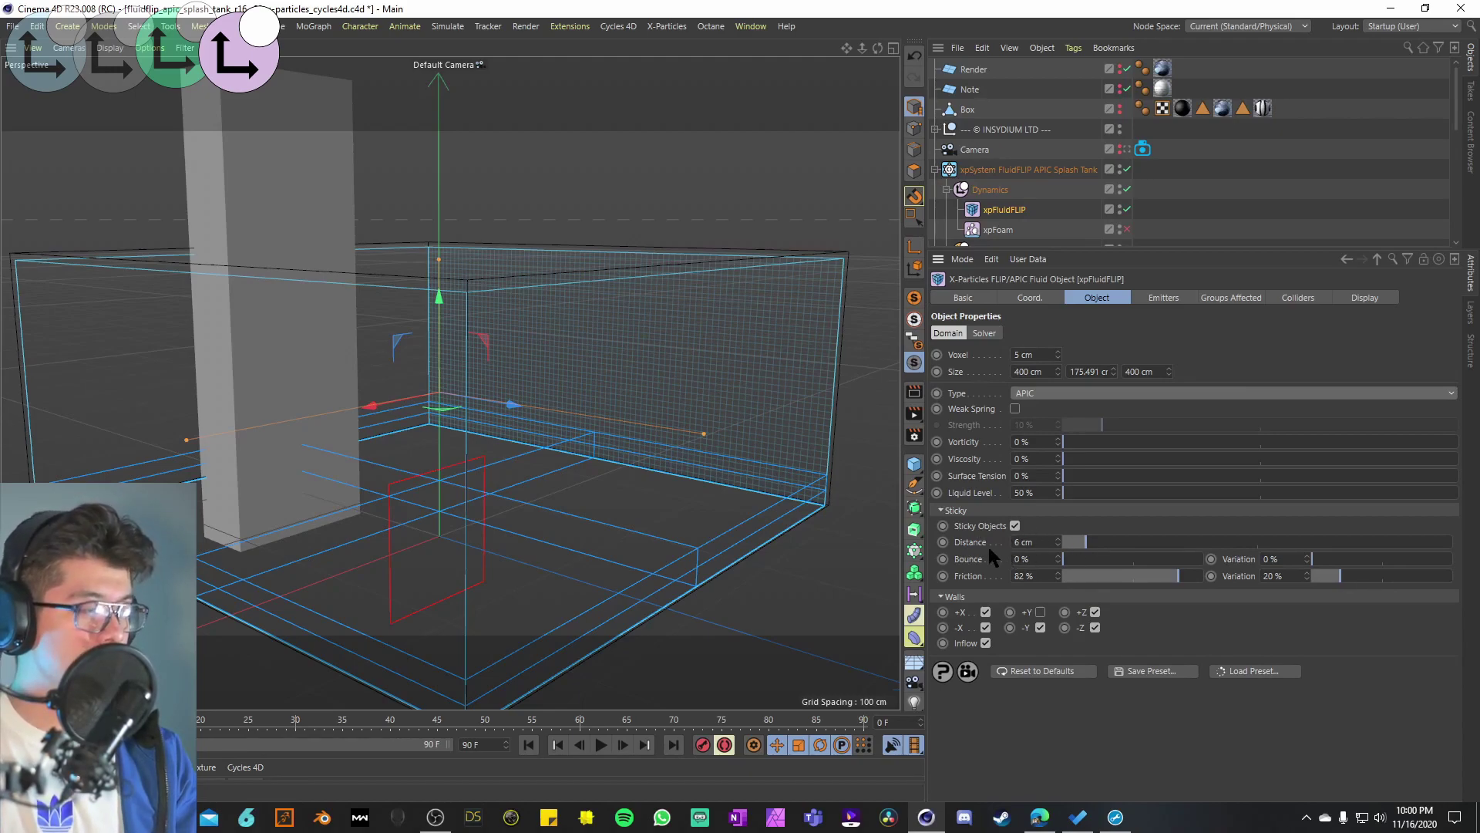
click(1180, 576)
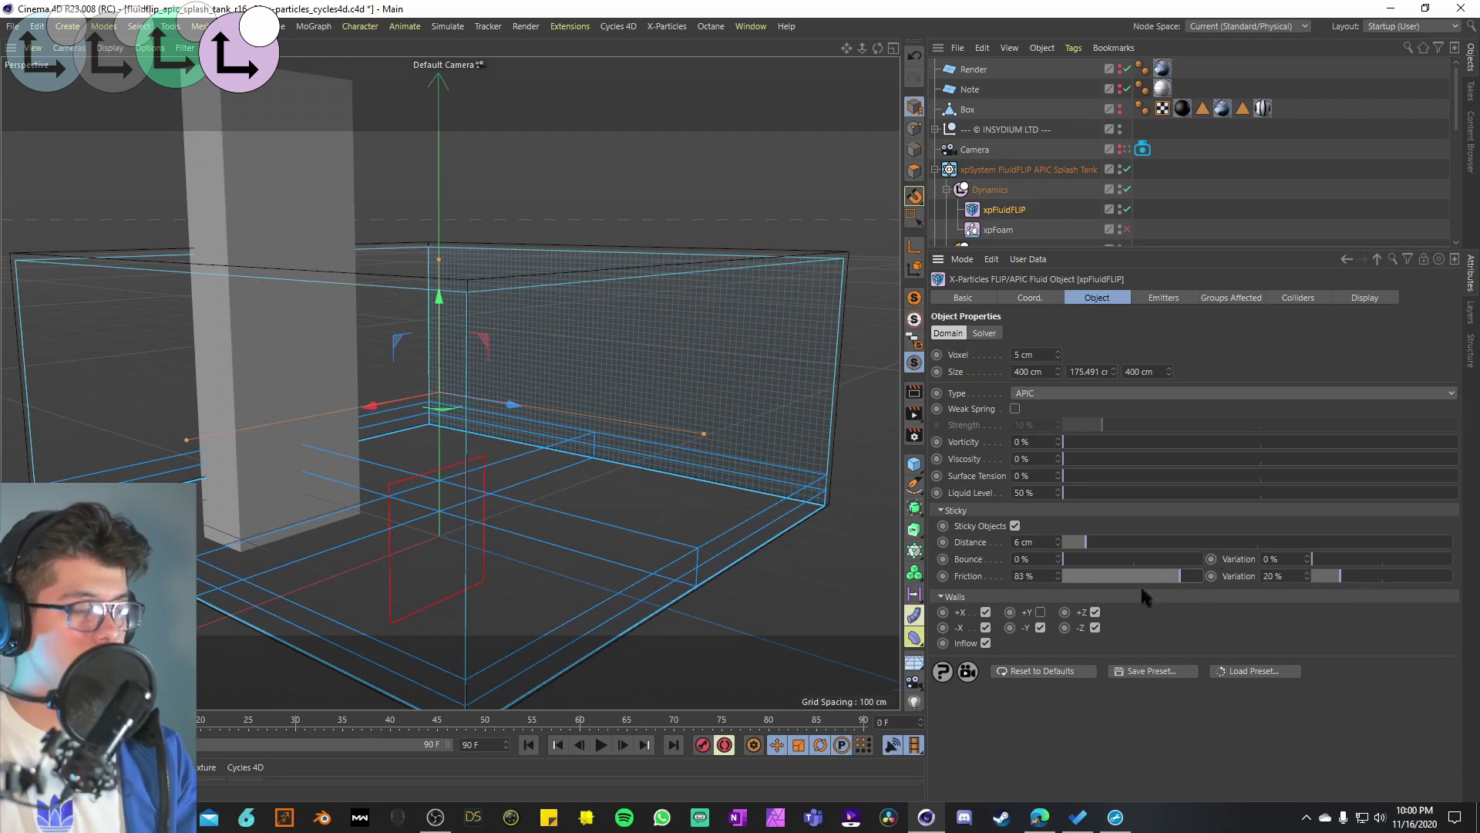
Step: Review the fluid's Emitters, Groups and Colliders tabs, and set Display Grid to Voxels, then Base
click(1151, 301)
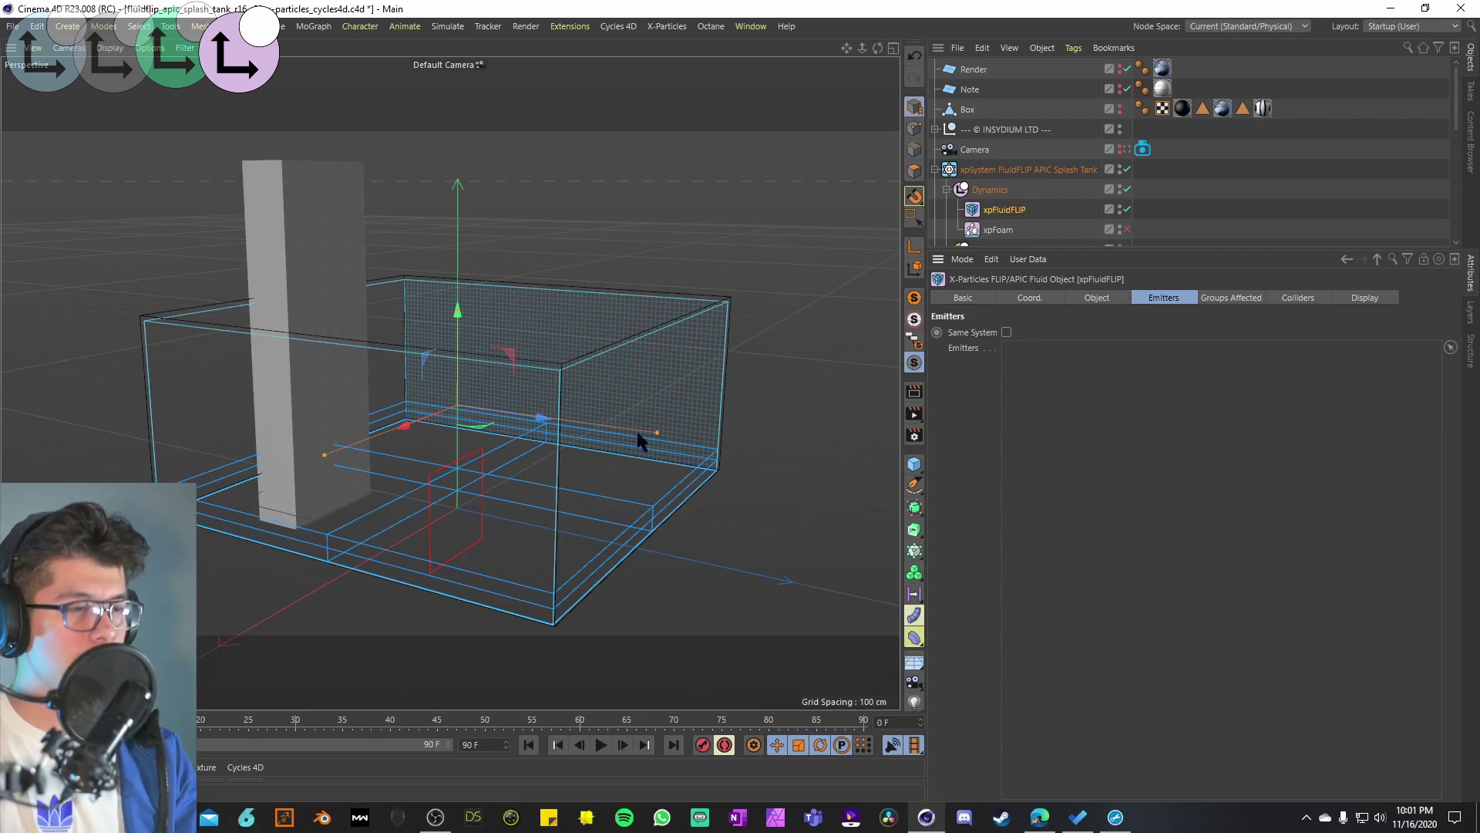
click(1227, 301)
click(1295, 298)
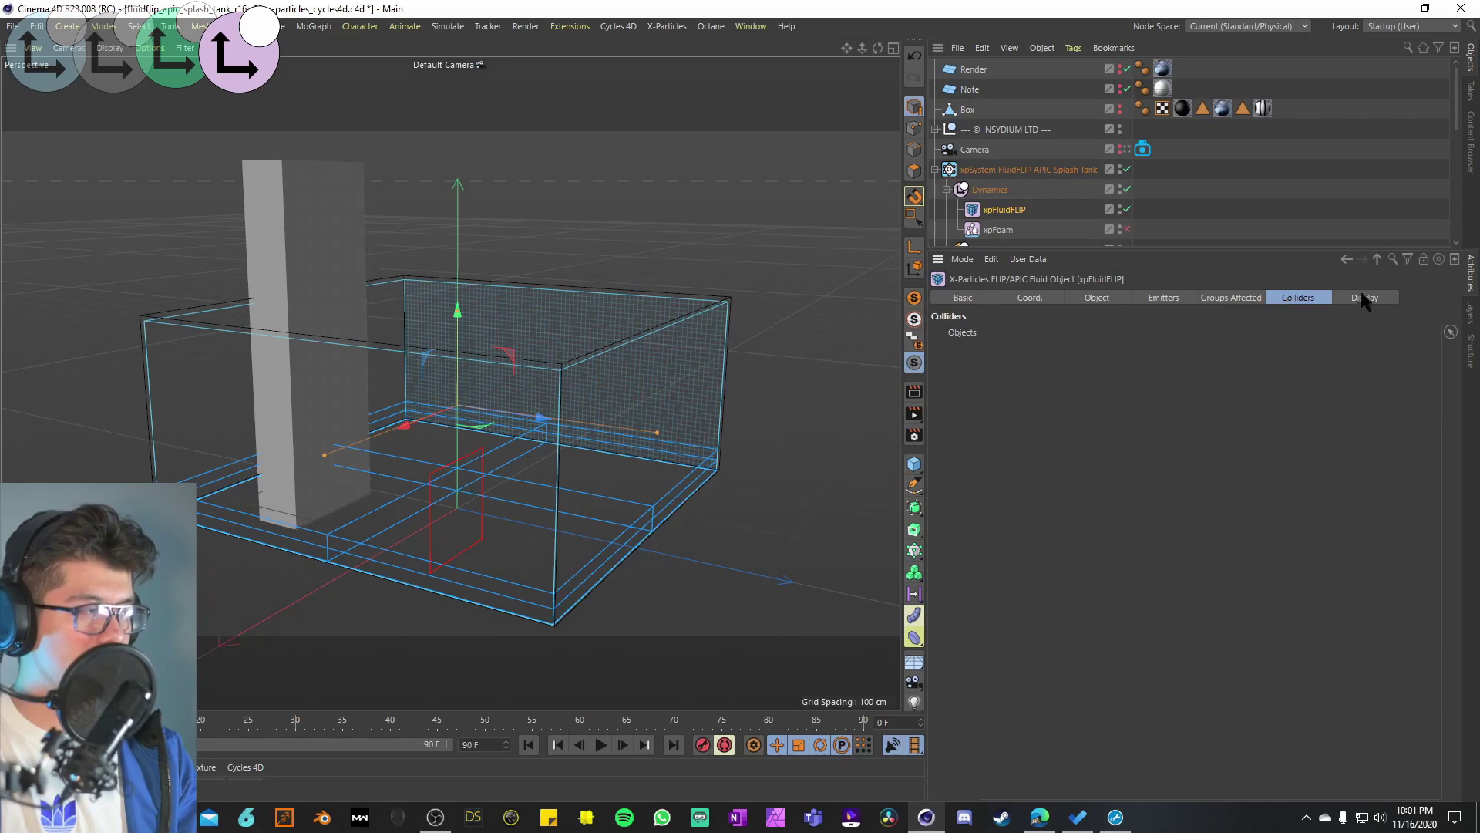
click(1365, 299)
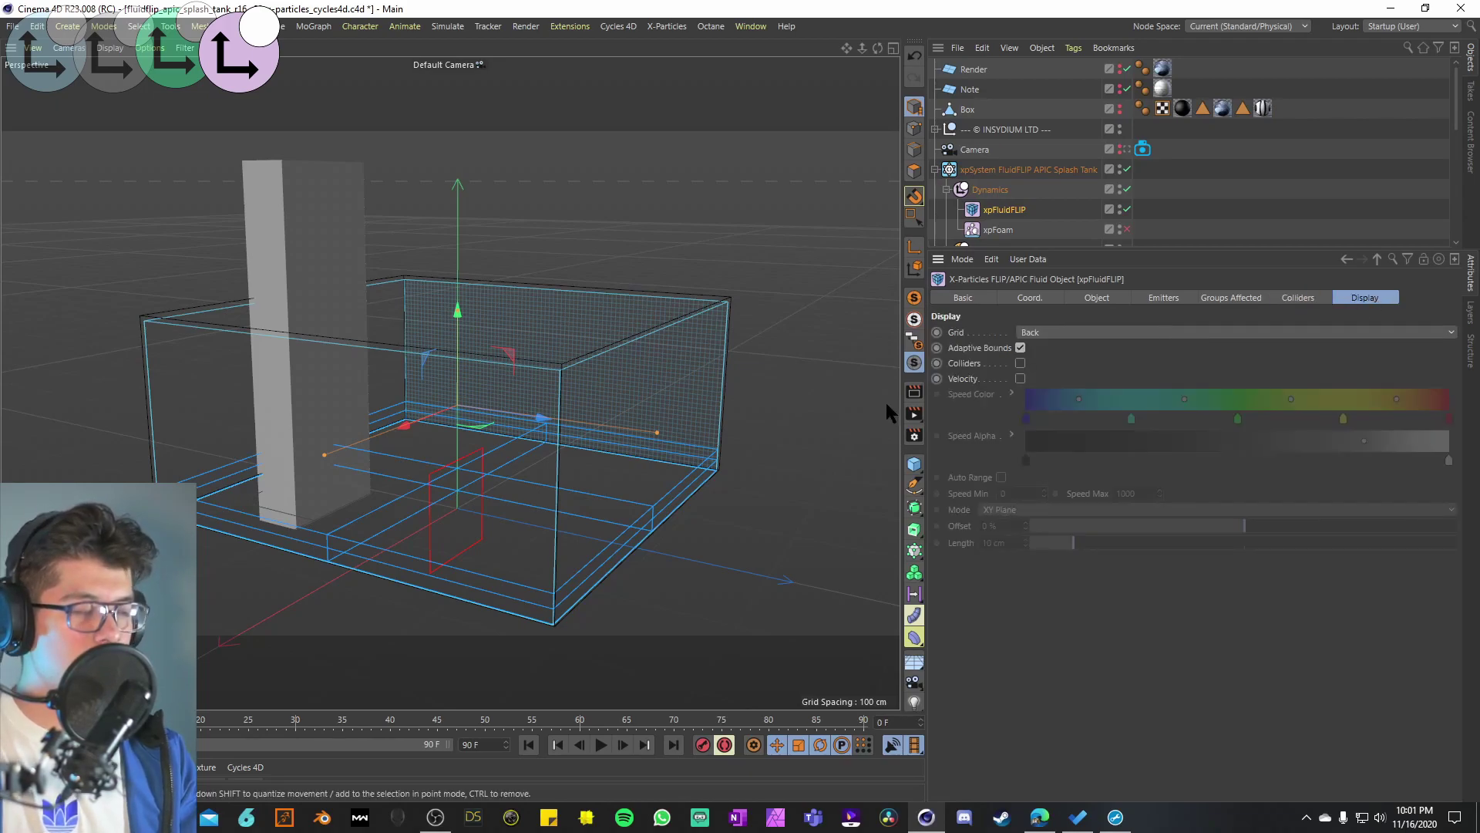
click(1052, 331)
click(1034, 365)
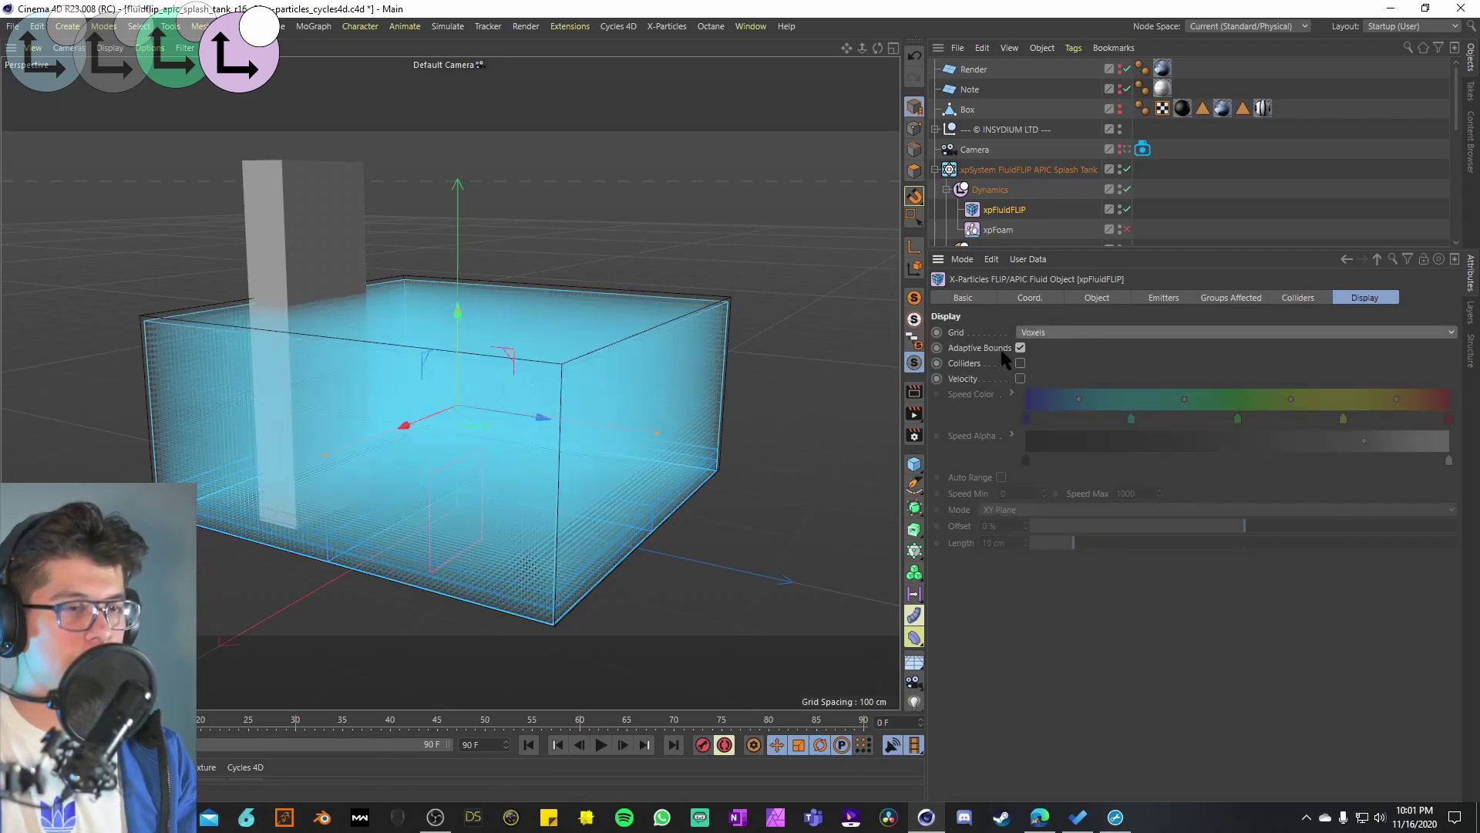
click(1060, 337)
click(1078, 388)
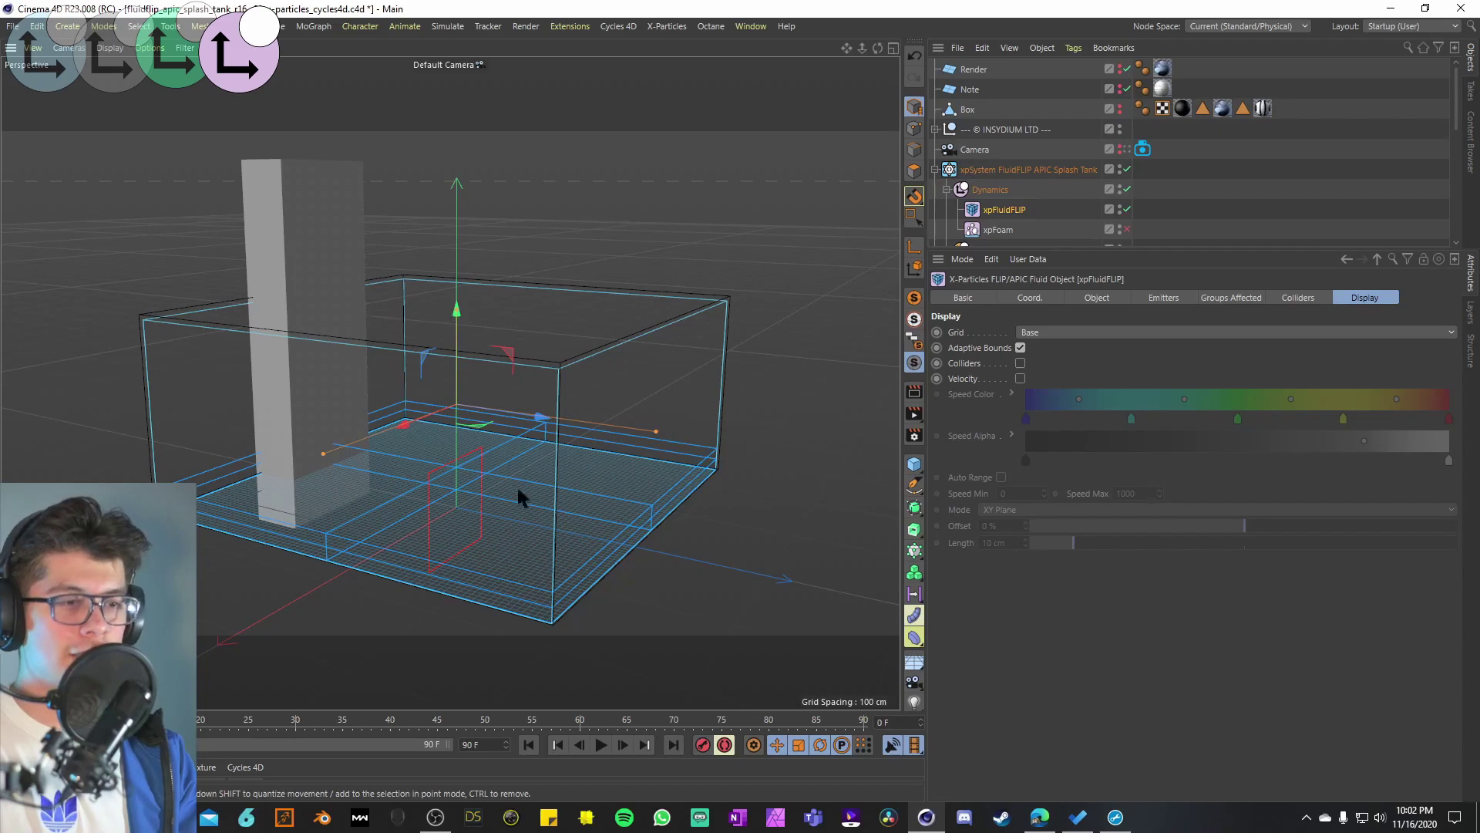
Step: Play the FLIP simulation to frame 24 and orbit around the tank to inspect the splash
click(600, 745)
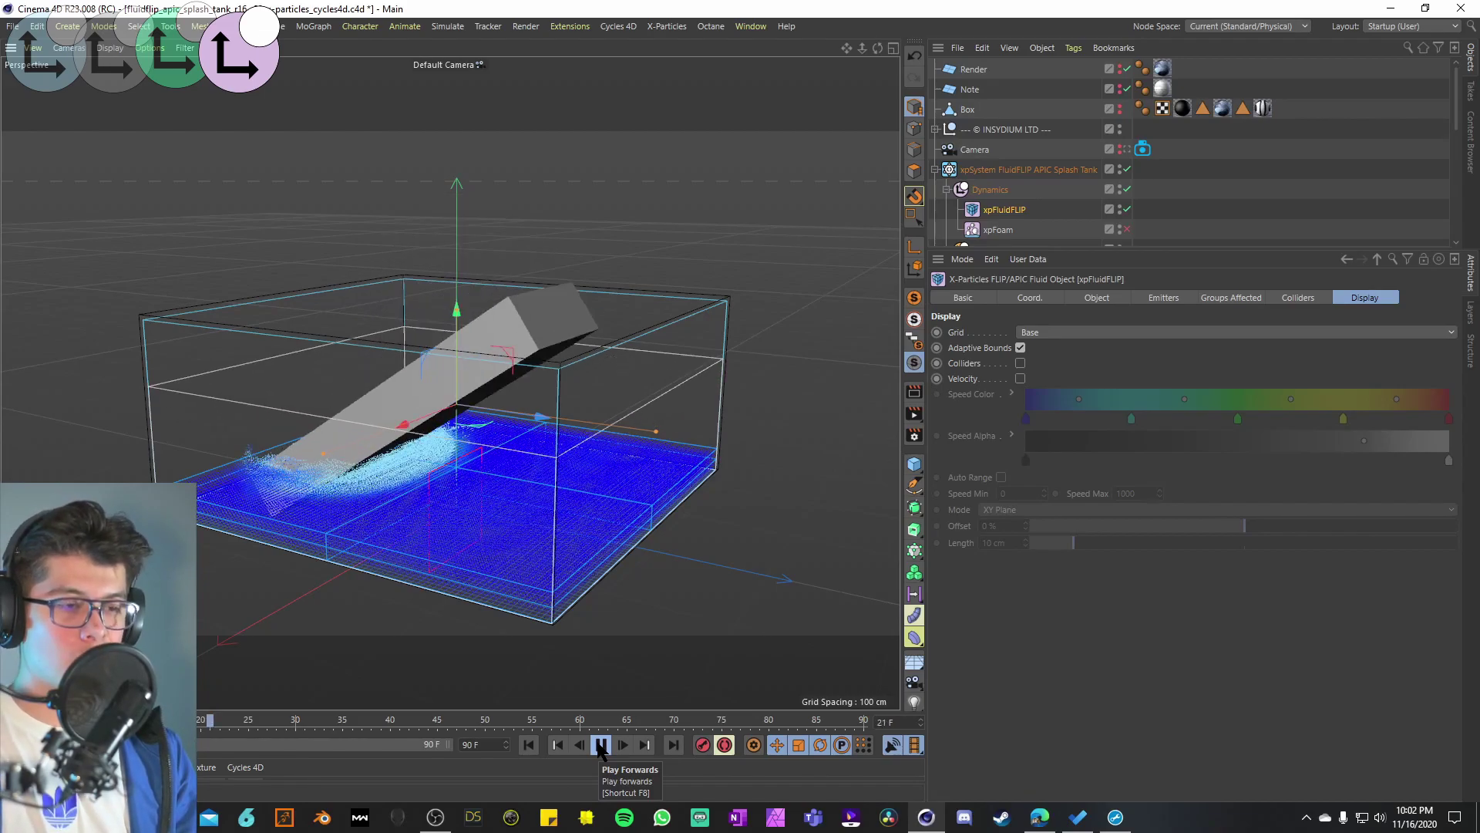
click(601, 745)
alt+drag(326, 432, 395, 446)
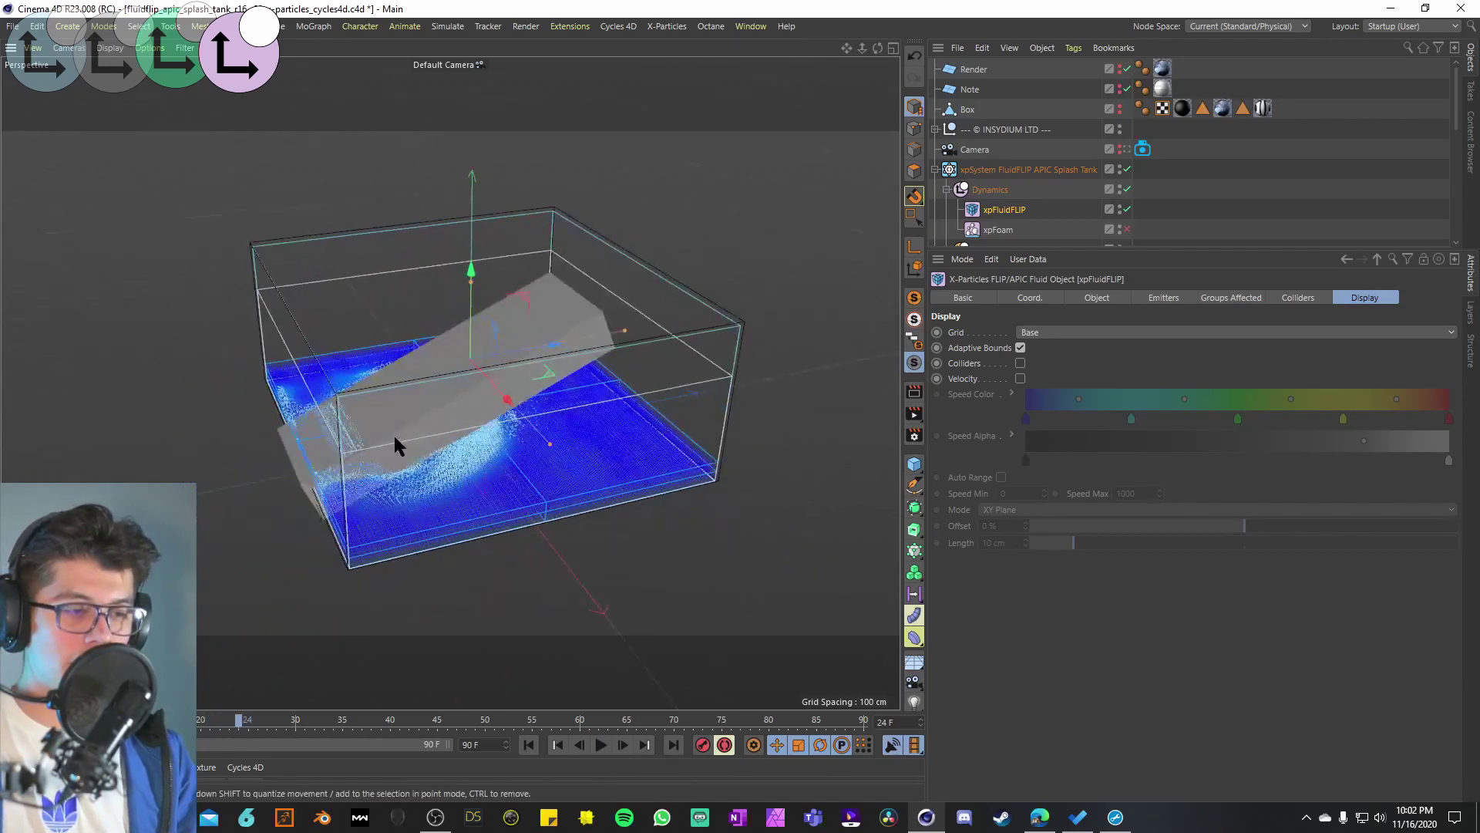
alt+right_drag(395, 437, 569, 438)
alt+drag(568, 438, 476, 485)
alt+right_drag(475, 485, 538, 455)
mouse_move(537, 455)
alt+mouse_down()
mouse_move(573, 465)
mouse_move(630, 429)
mouse_move(583, 480)
mouse_move(551, 479)
alt+mouse_up()
alt+right_drag(551, 479, 608, 450)
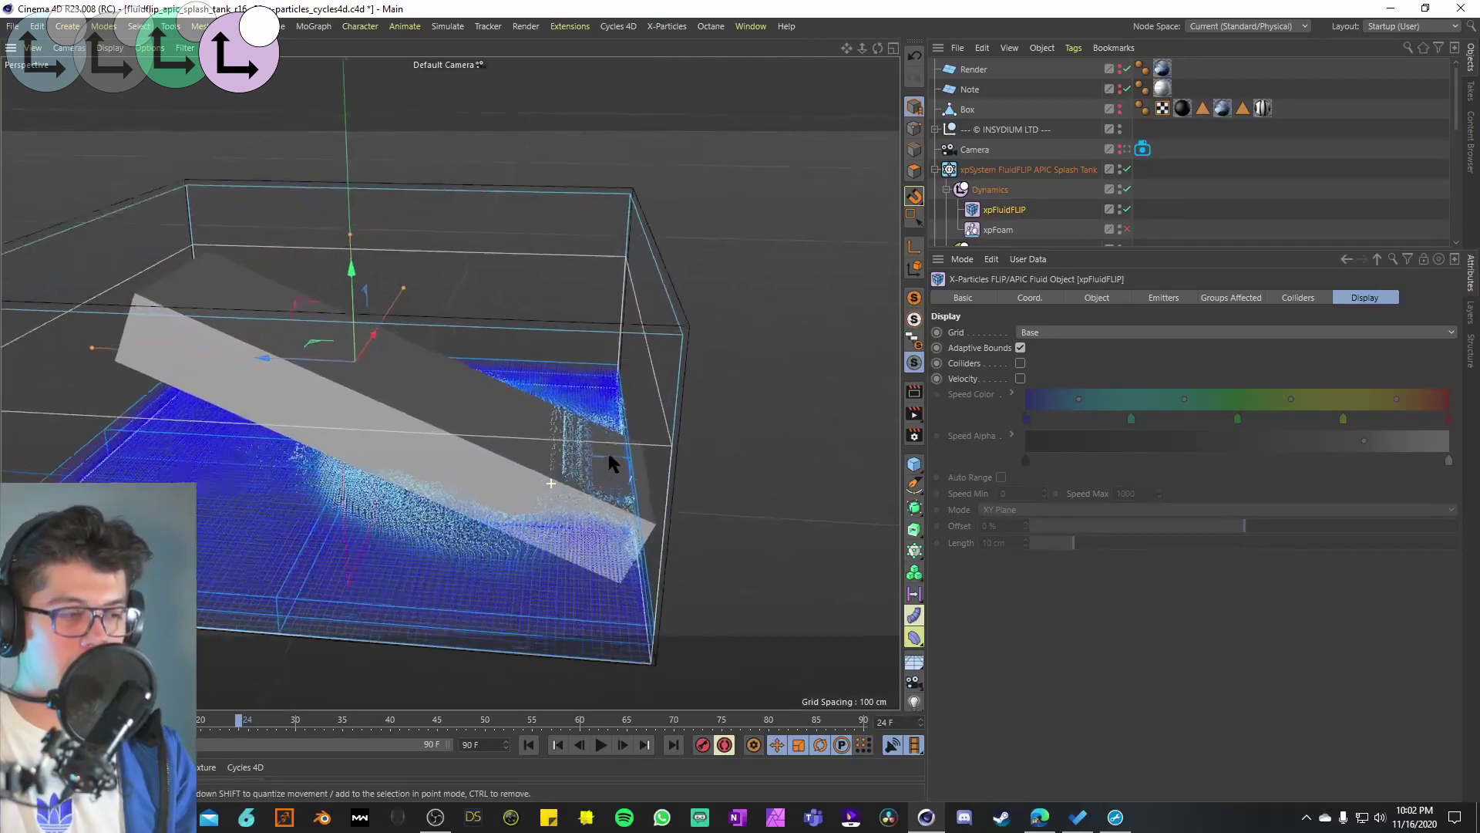
alt+drag(607, 450, 460, 493)
alt+right_drag(459, 493, 507, 515)
alt+drag(506, 510, 446, 484)
alt+right_drag(447, 484, 447, 467)
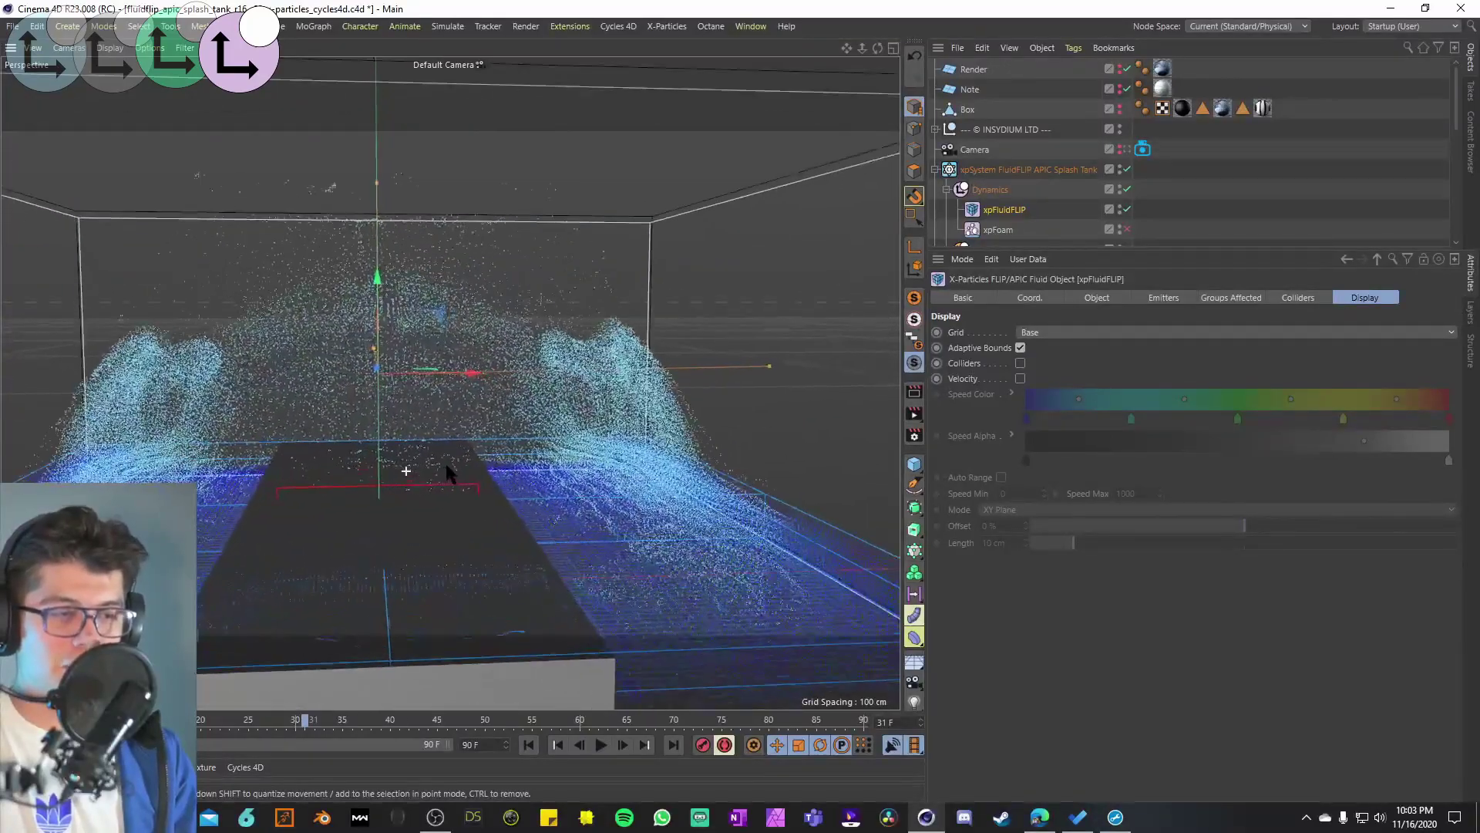
alt+drag(335, 409, 416, 516)
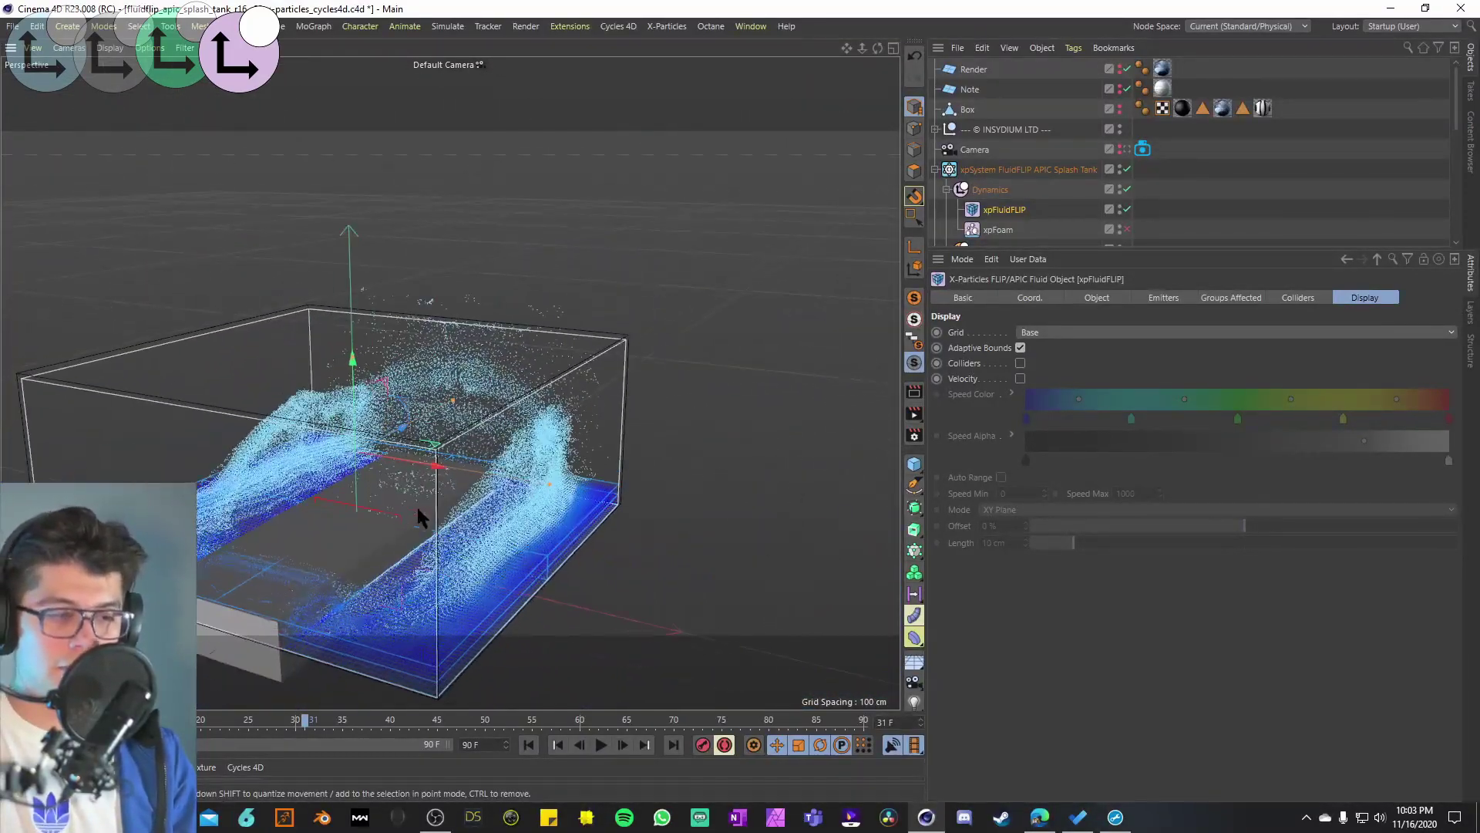
Step: Continue to frame 71, review xpFluidFLIP's Object domain settings, and enable xpFoam
click(605, 747)
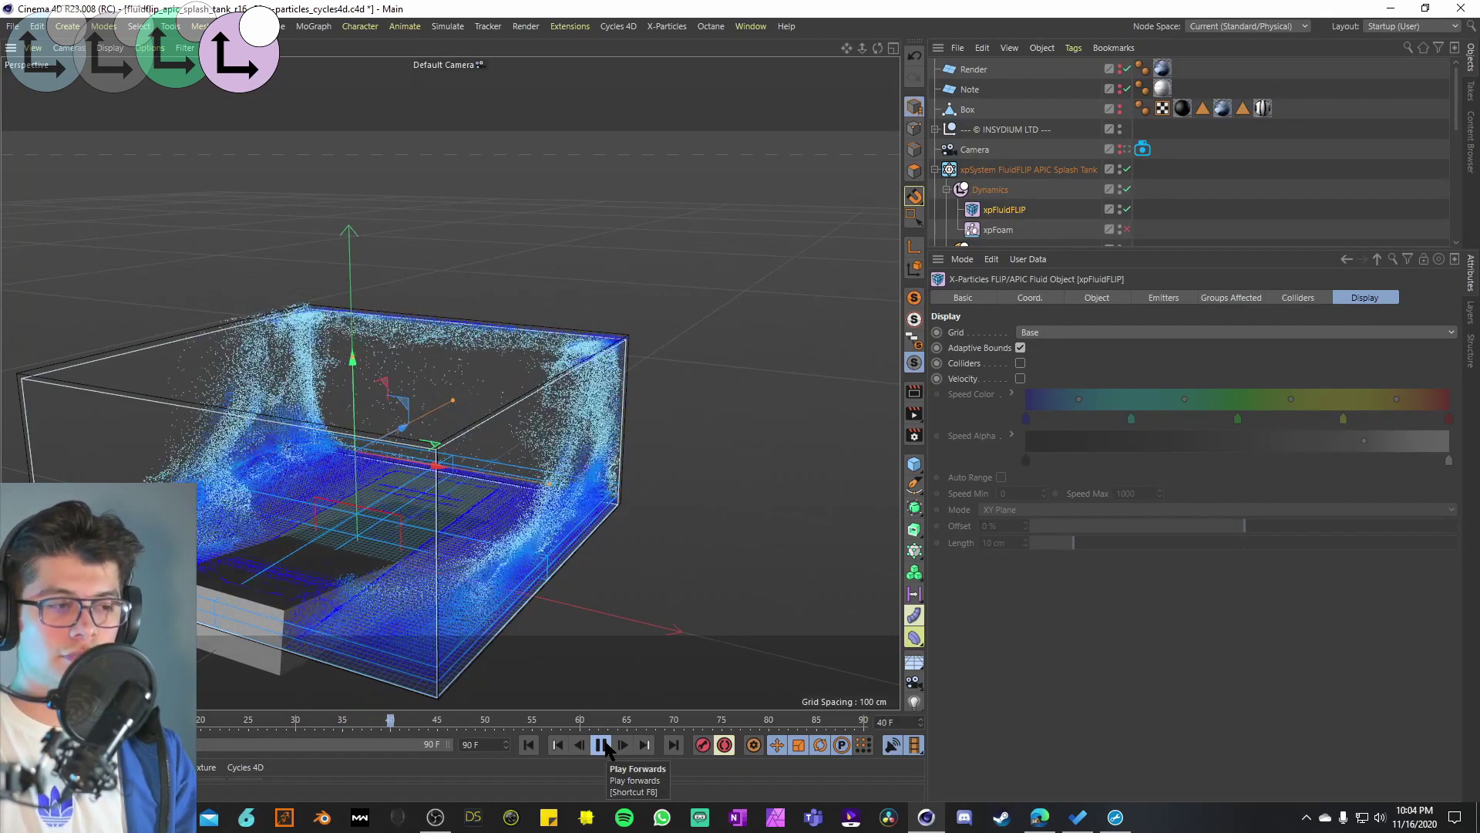
click(601, 745)
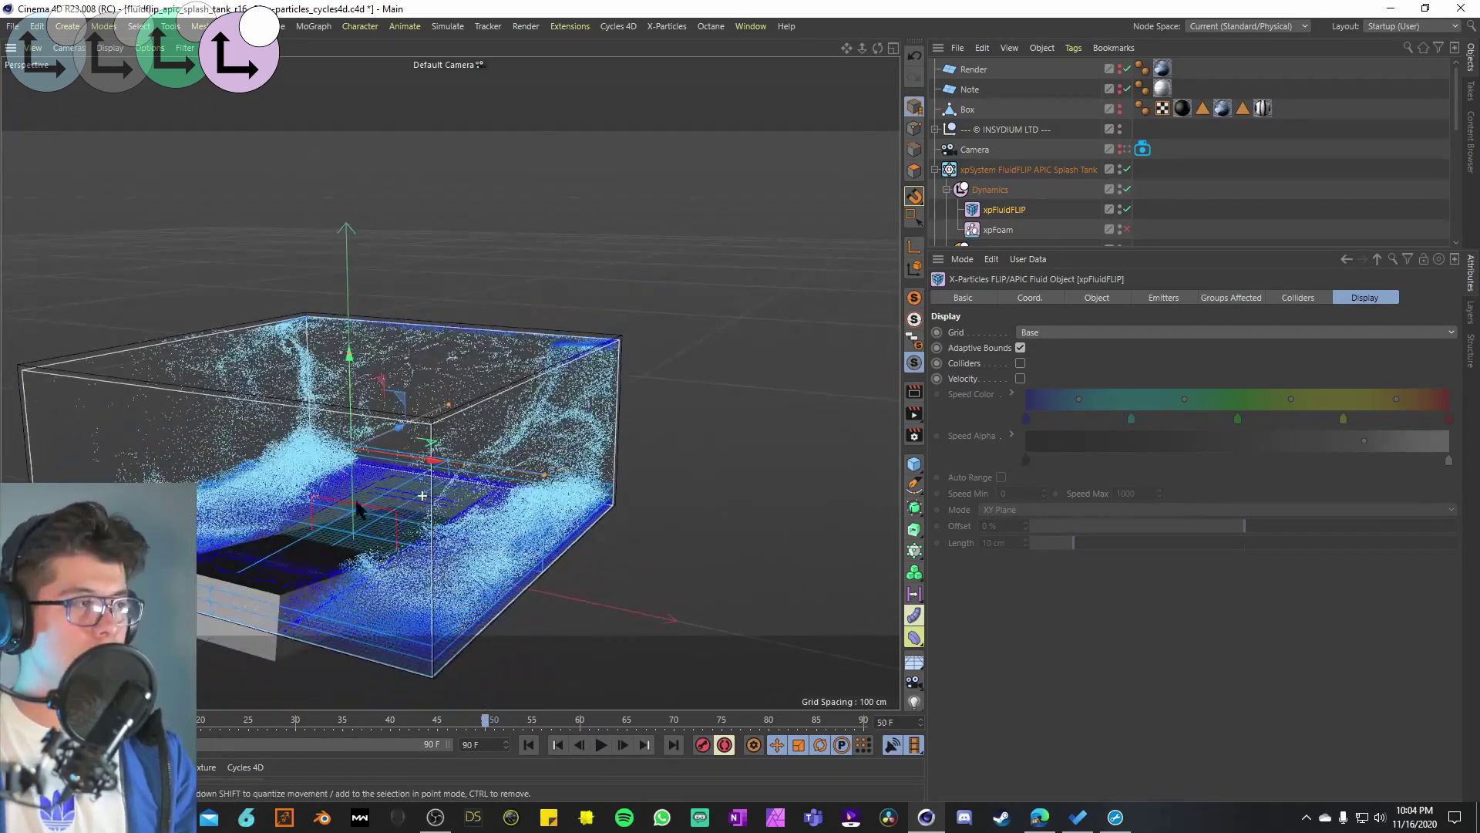
mouse_move(1073, 249)
mouse_down()
mouse_move(1073, 609)
mouse_move(1074, 249)
mouse_up()
click(602, 745)
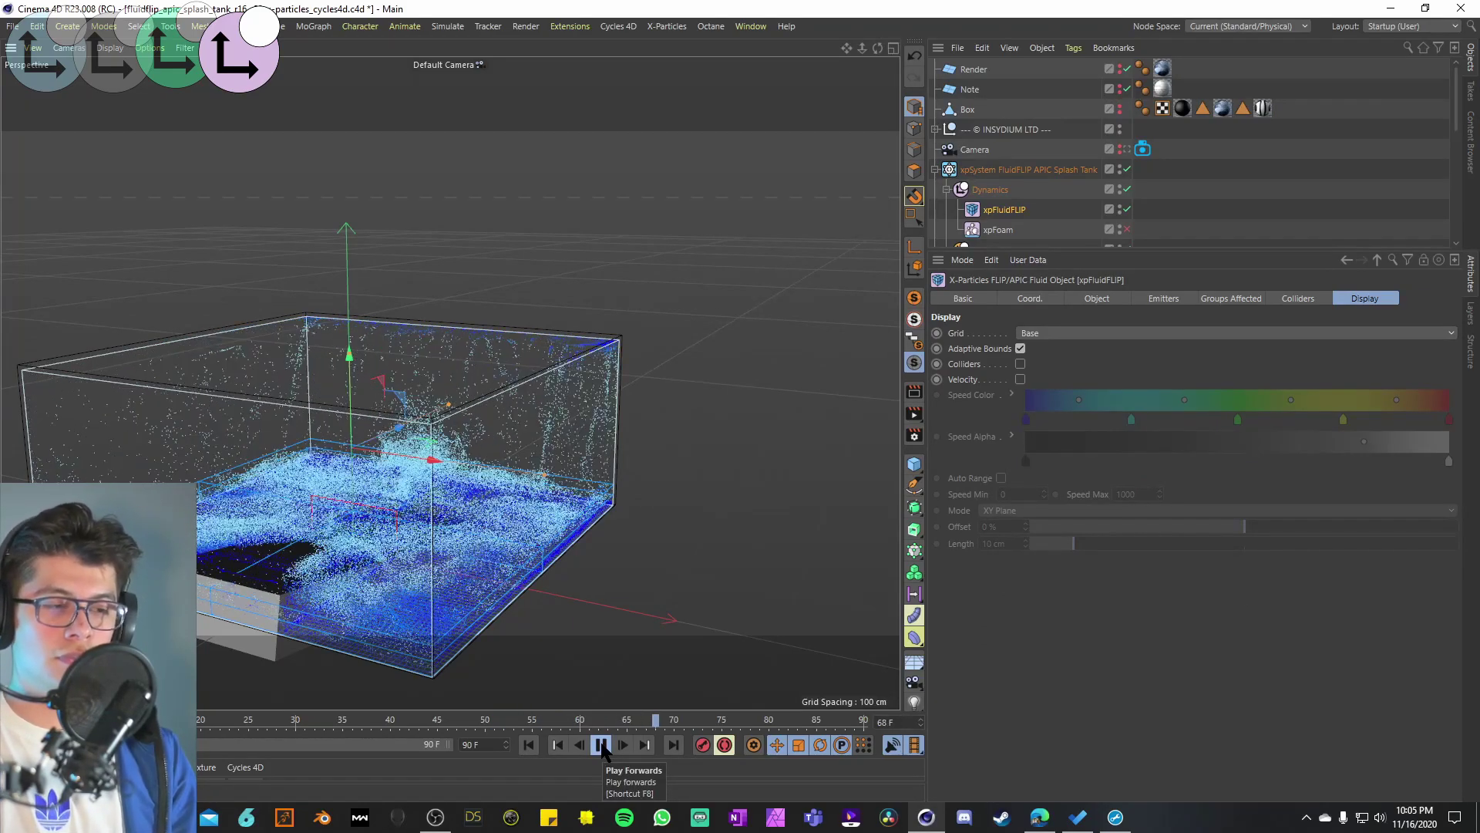
click(602, 745)
alt+middle_drag(414, 512, 436, 499)
click(1097, 299)
mouse_move(453, 486)
alt+mouse_down()
mouse_move(472, 509)
mouse_move(499, 508)
mouse_move(472, 496)
alt+mouse_up()
alt+right_drag(473, 496, 518, 489)
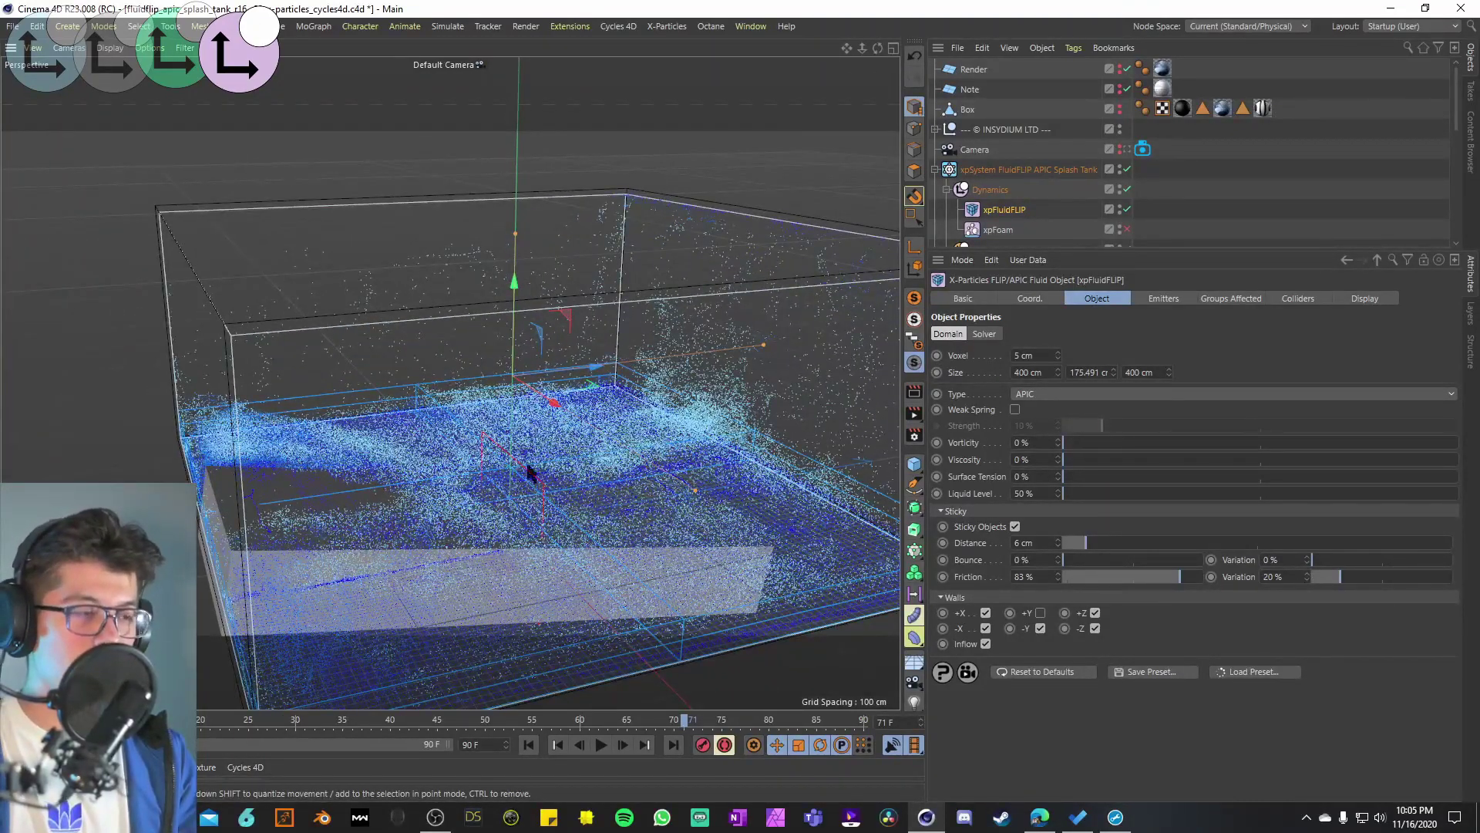
alt+drag(605, 463, 568, 466)
alt+drag(416, 502, 344, 489)
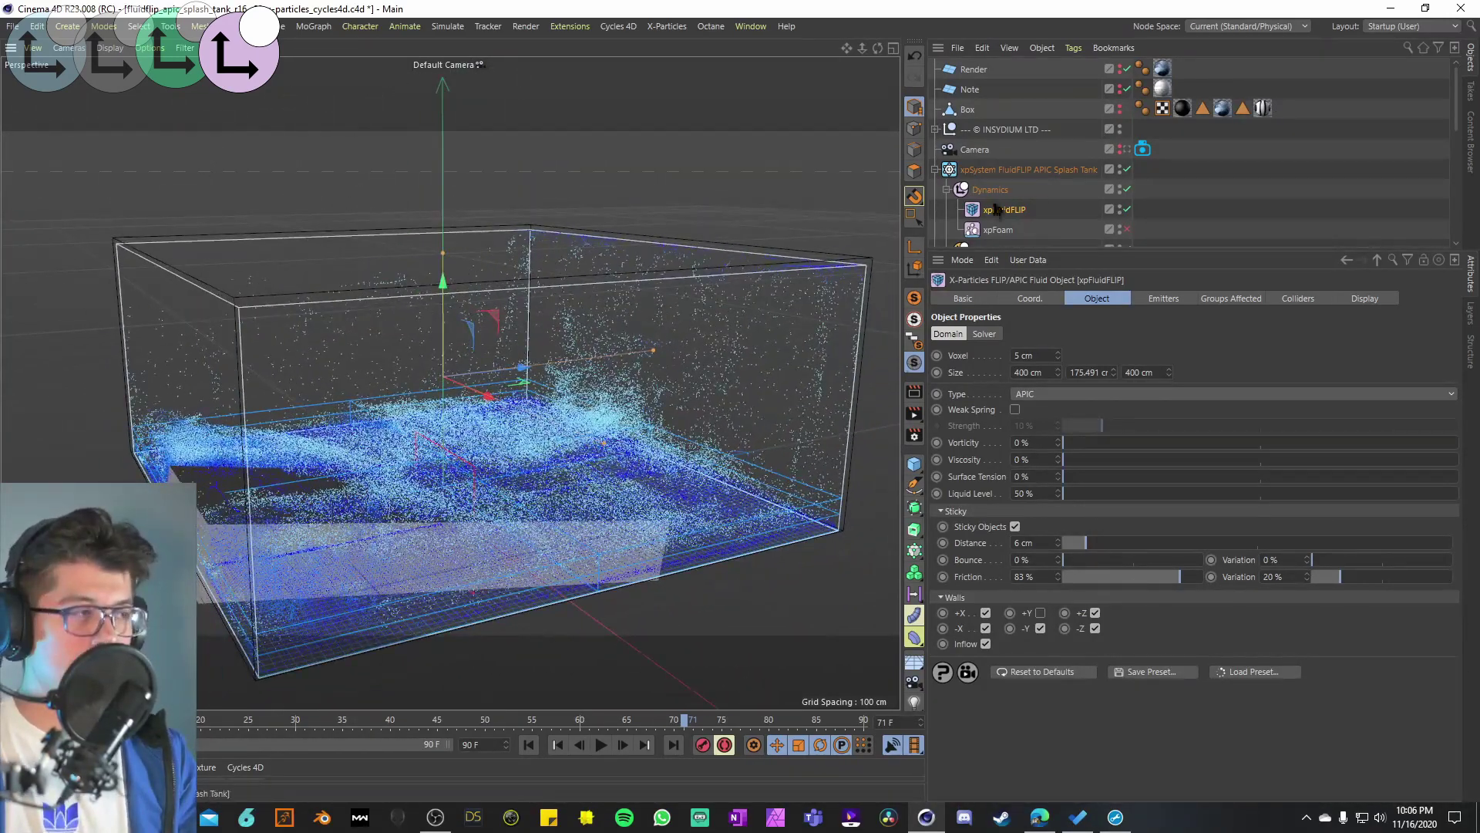
click(1127, 229)
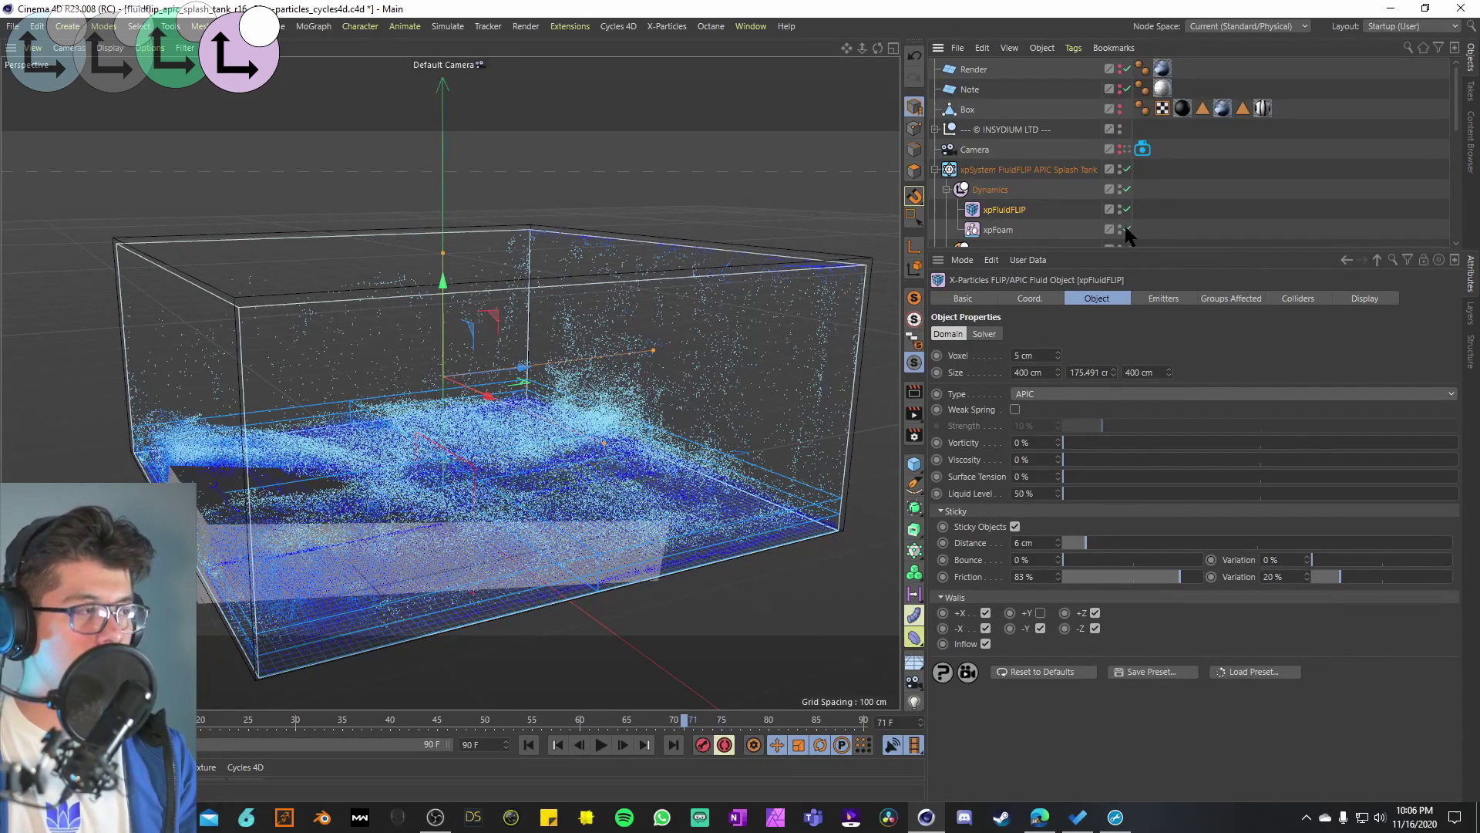
Step: Select xpFoam, rewind to the first frame, and replay to about frame 31 for foam and spray
click(1015, 230)
drag(1003, 251, 1002, 328)
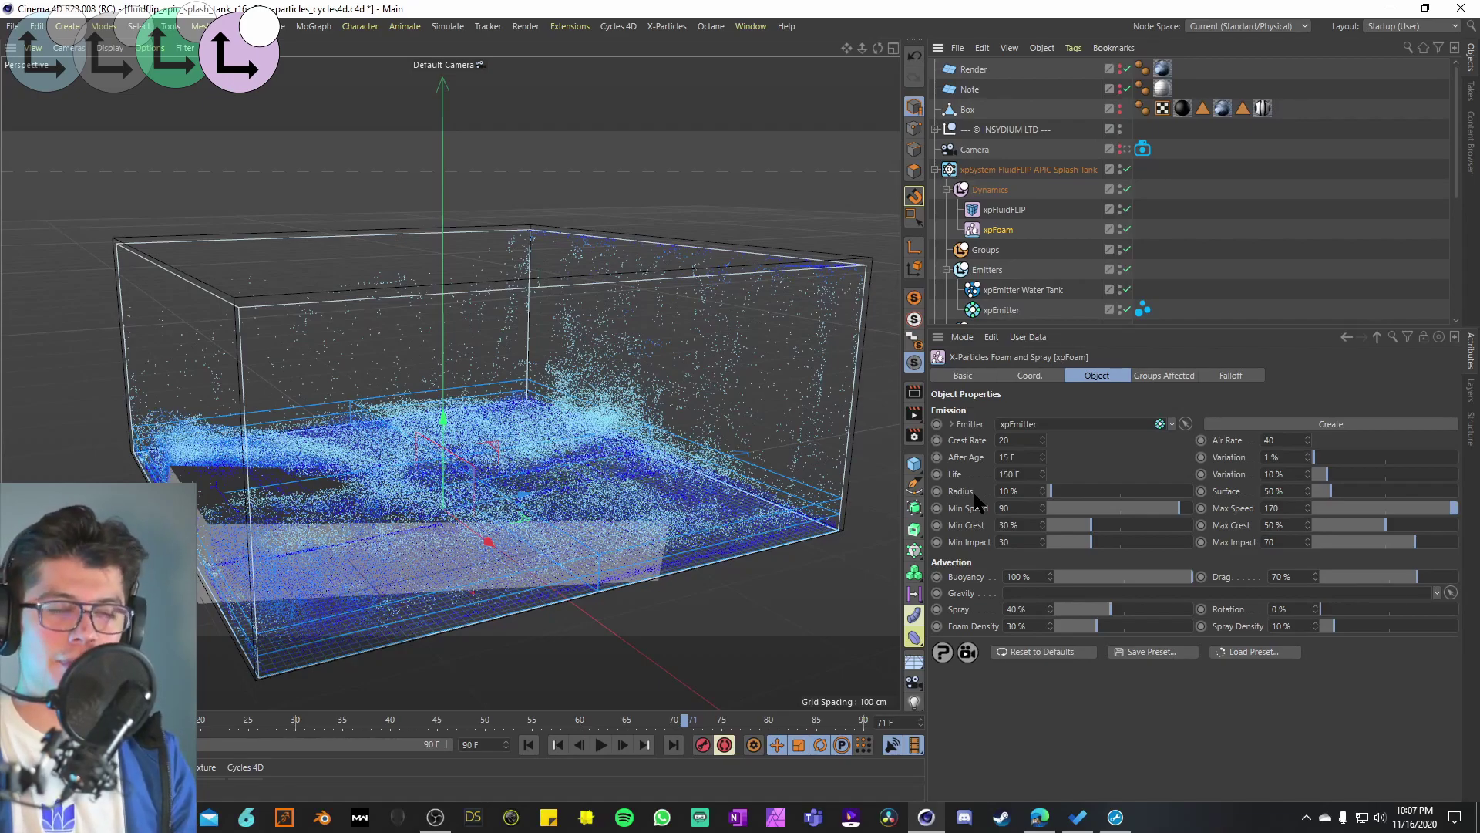
click(529, 745)
scroll(552, 442, down, 2)
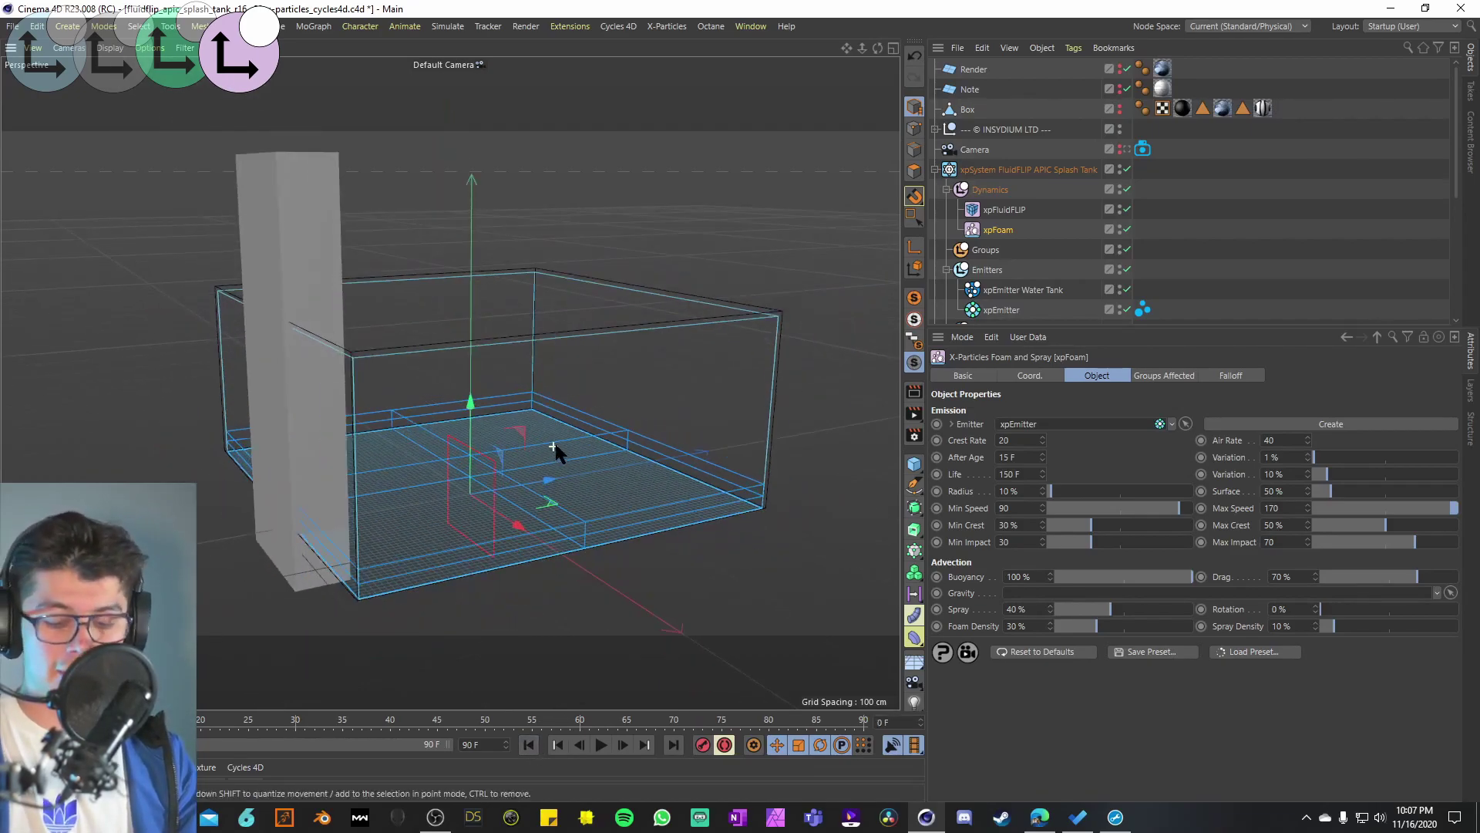
scroll(532, 409, up, 2)
click(601, 745)
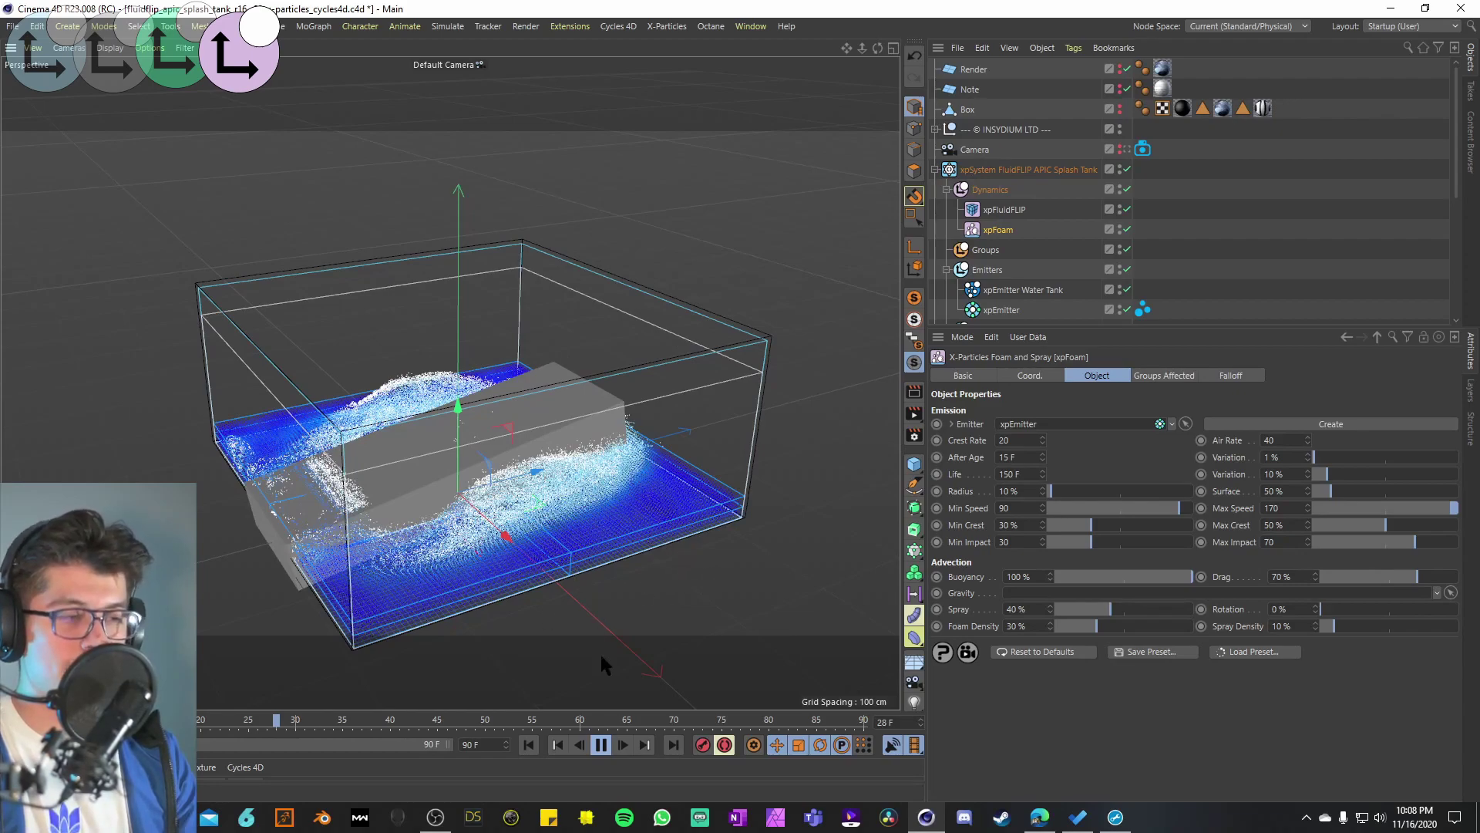
scroll(525, 370, down, 6)
key(F8)
click(647, 274)
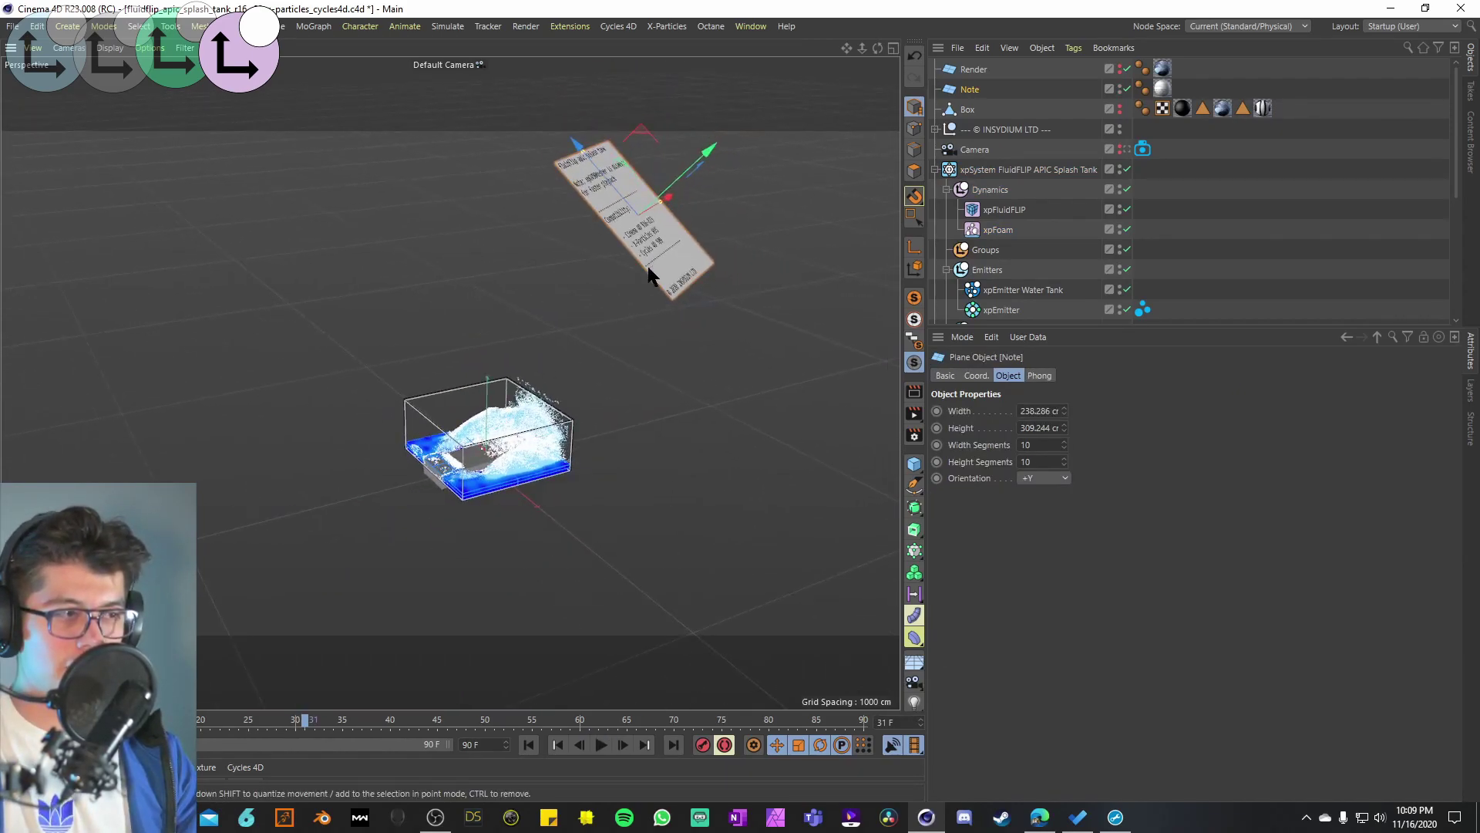
alt+drag(647, 274, 435, 266)
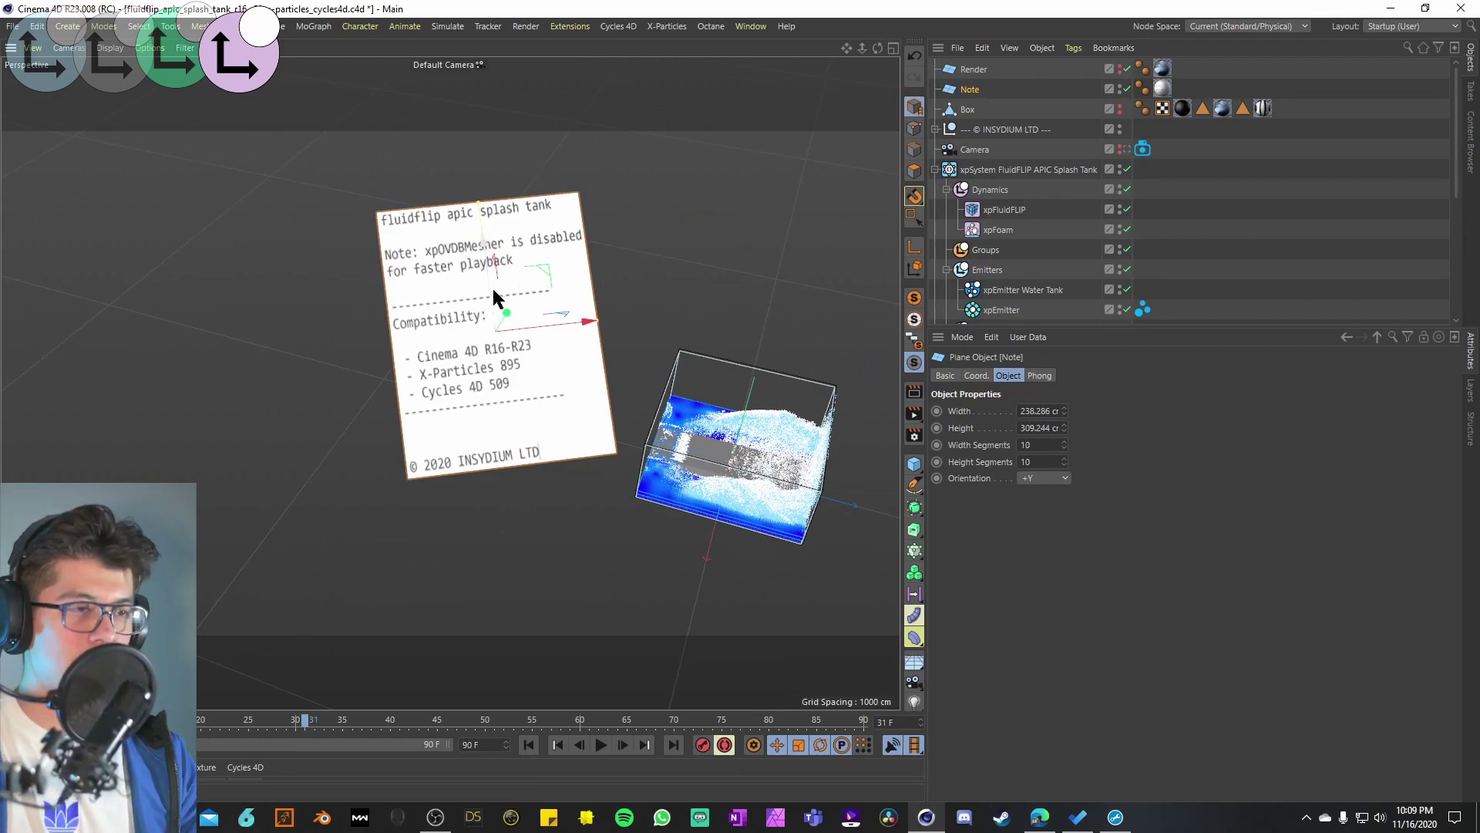
alt+drag(494, 297, 399, 414)
scroll(474, 364, up, 5)
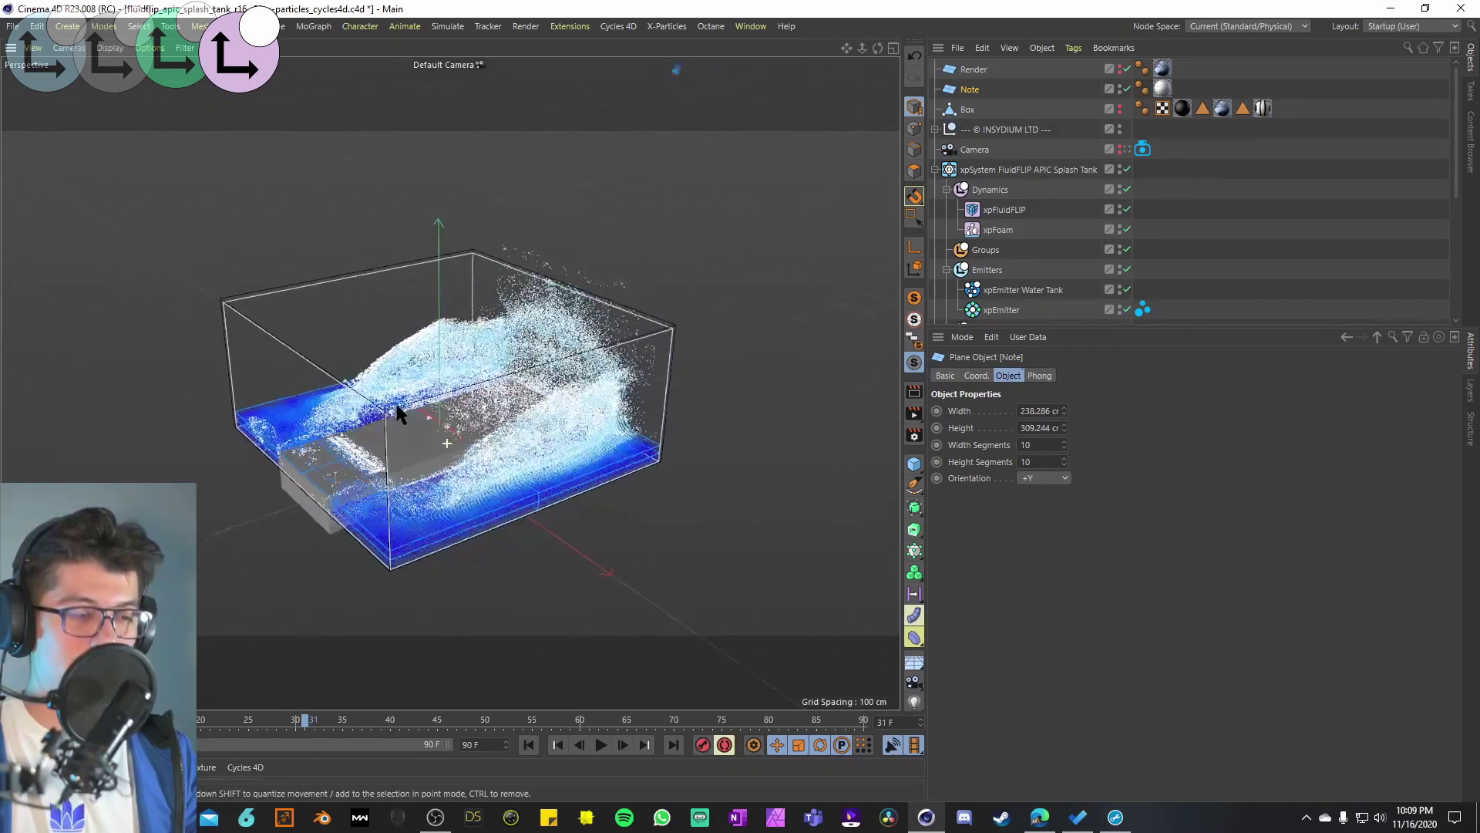
scroll(424, 413, up, 4)
alt+drag(519, 396, 539, 374)
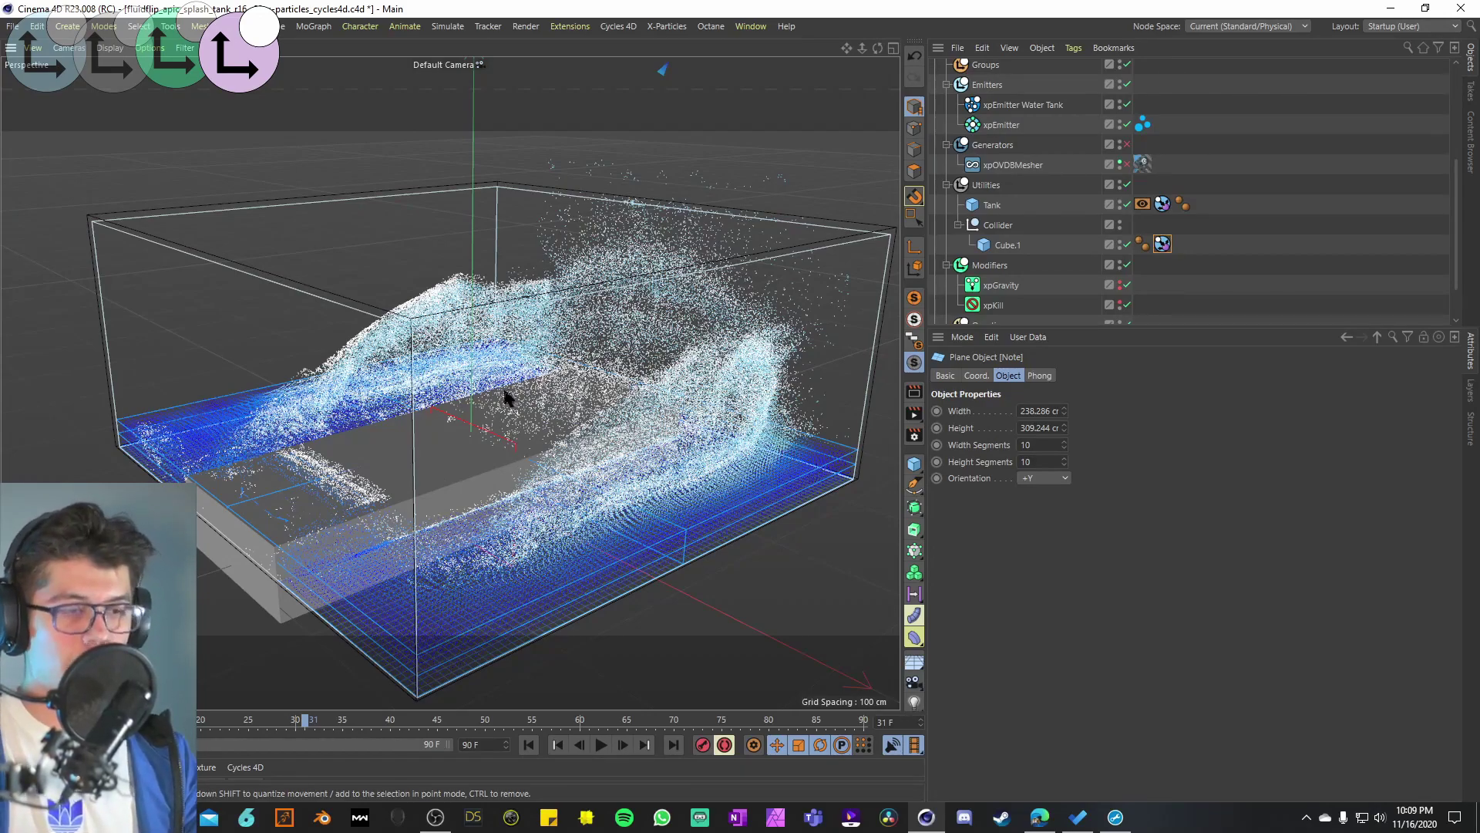
alt+drag(522, 387, 486, 414)
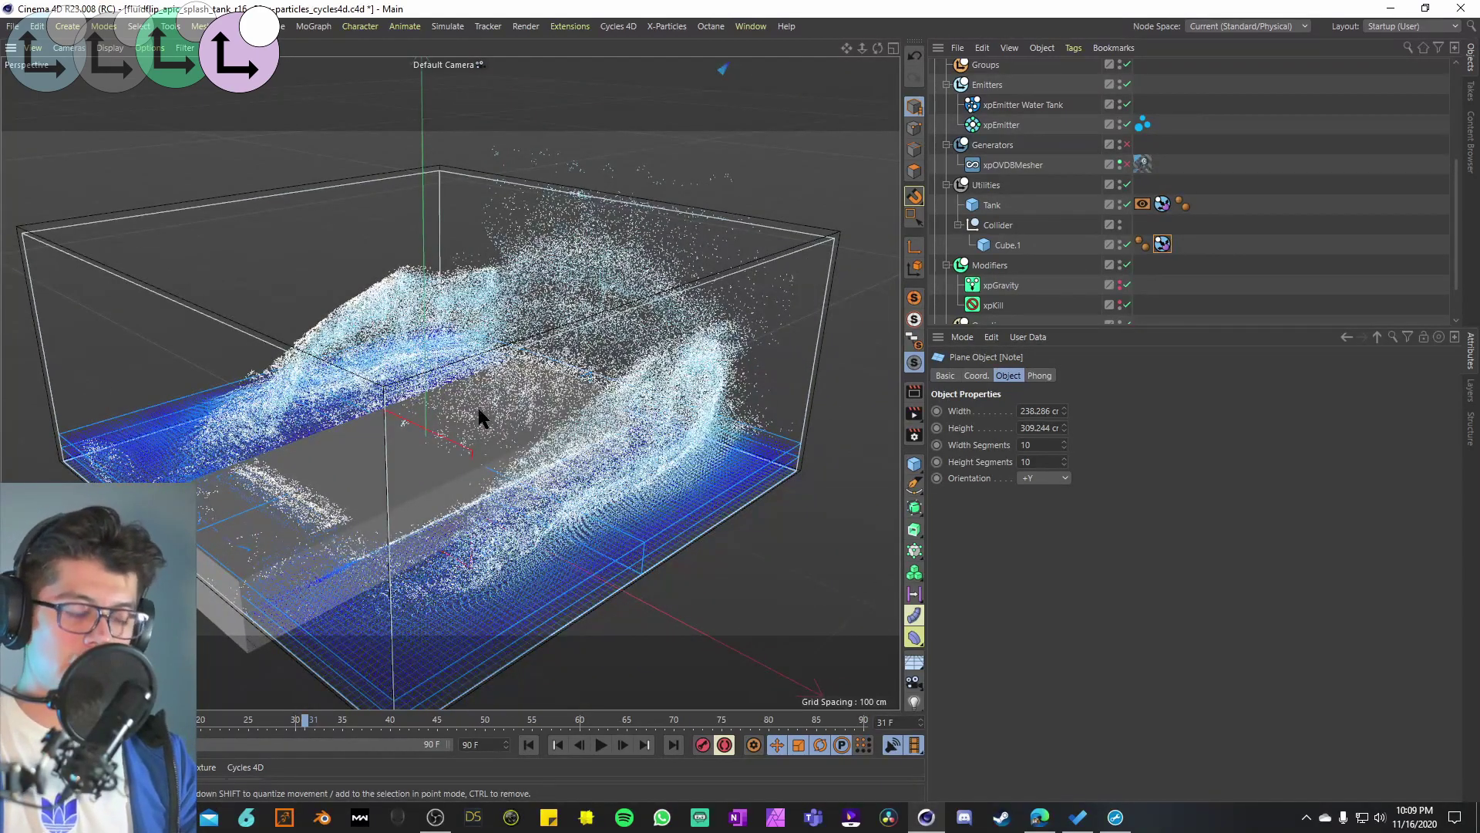
scroll(484, 415, up, 4)
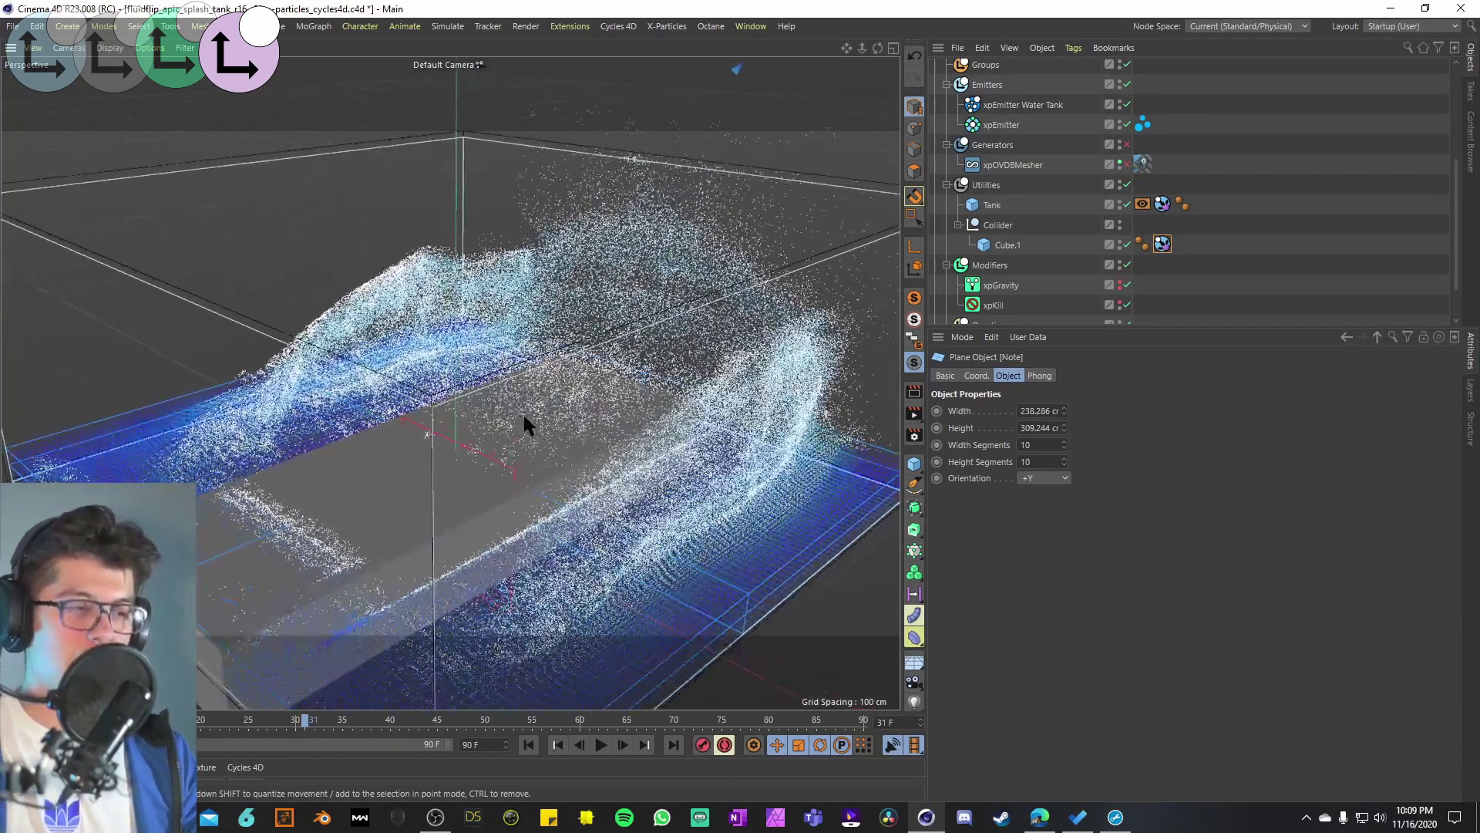
alt+drag(552, 419, 502, 369)
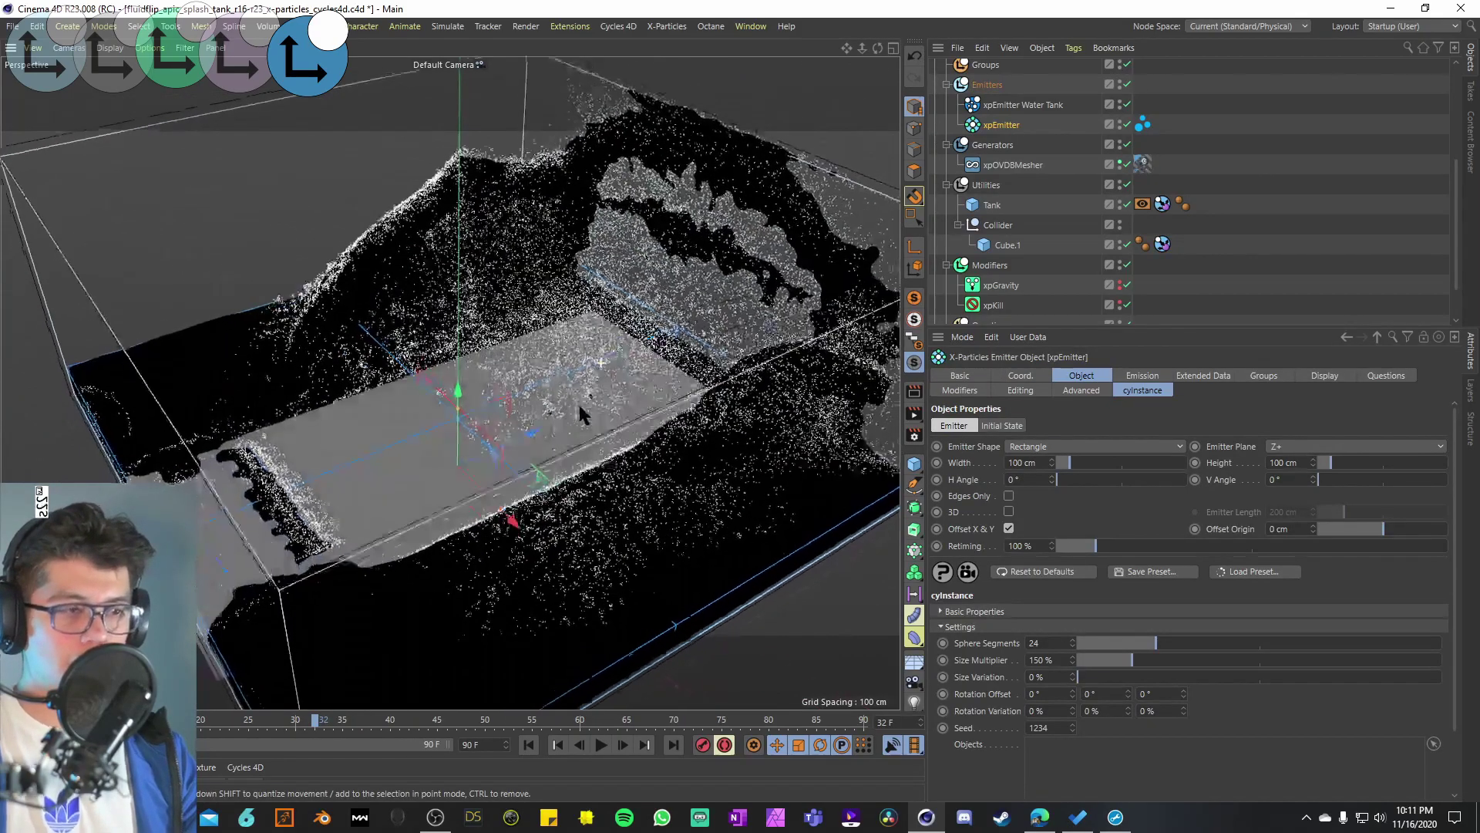
Step: Orbit and zoom to a side view of the tank, then launch the Cycles 4D real-time preview of the frame-32 splash
alt+drag(579, 407, 756, 385)
alt+drag(600, 363, 522, 369)
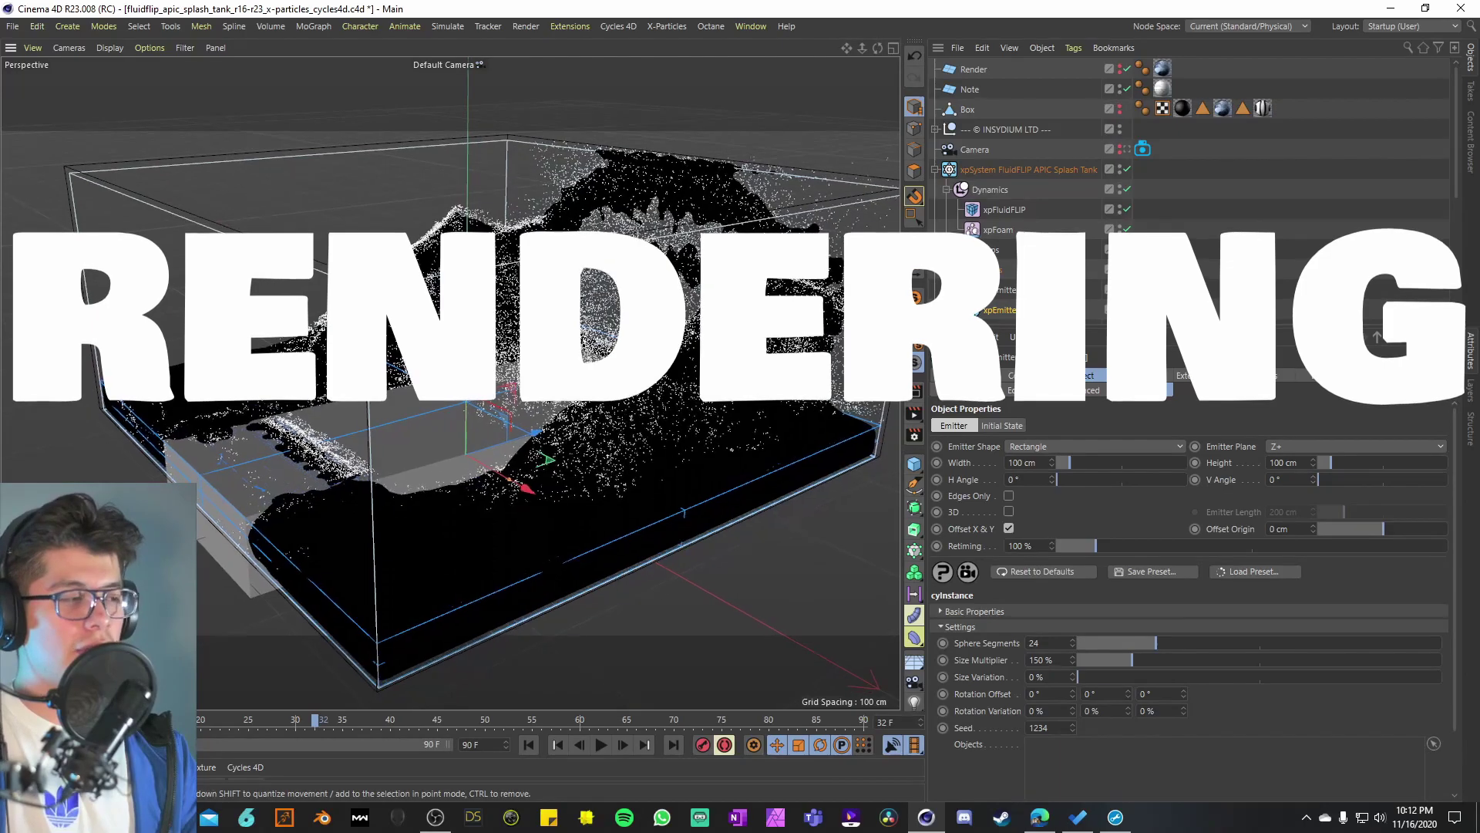
scroll(918, 407, down, 5)
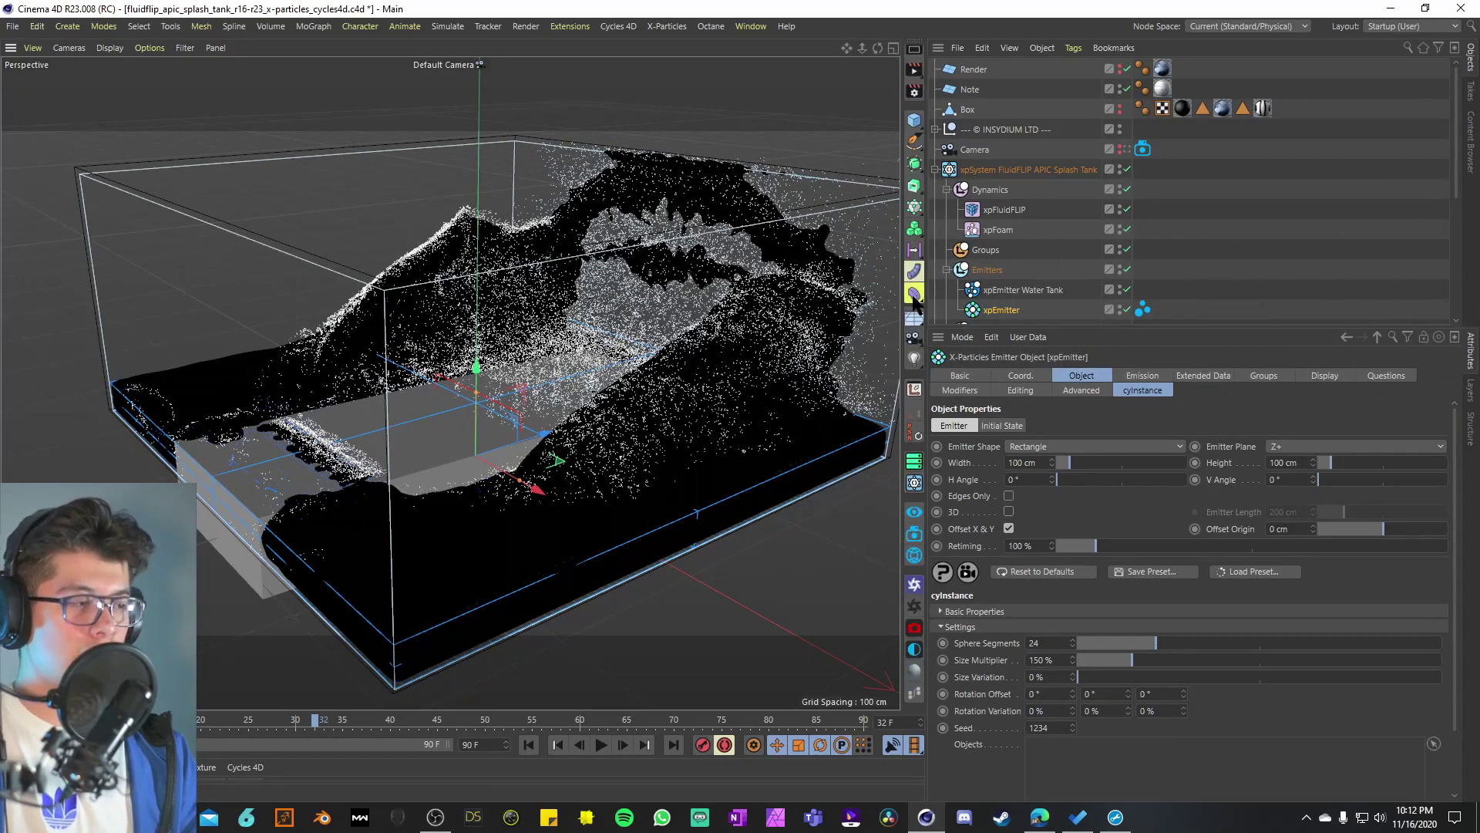
click(915, 514)
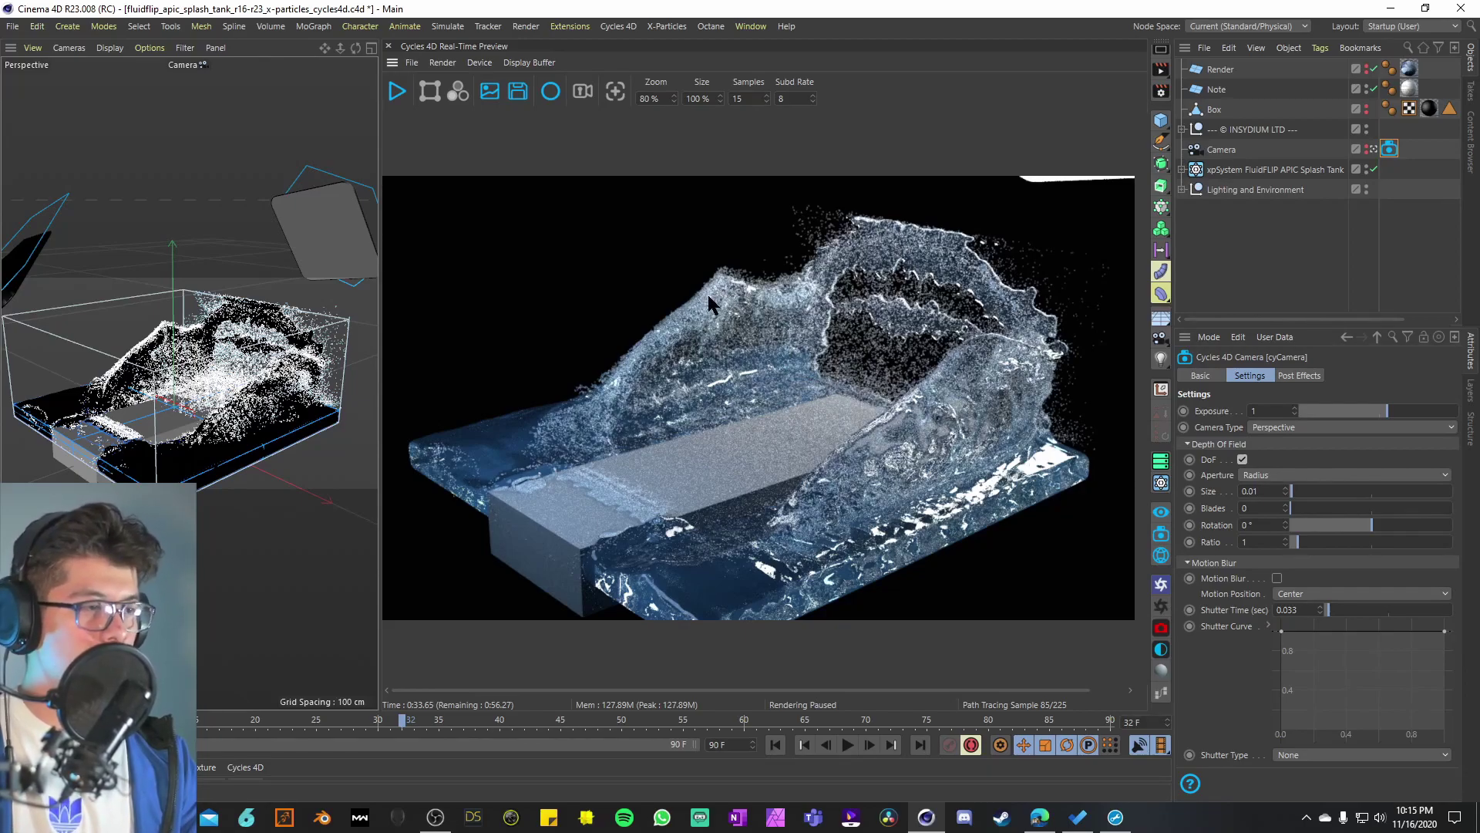
Step: Step forward a frame and disable xpOVDBMesher under the expanded xpSystem
key(g)
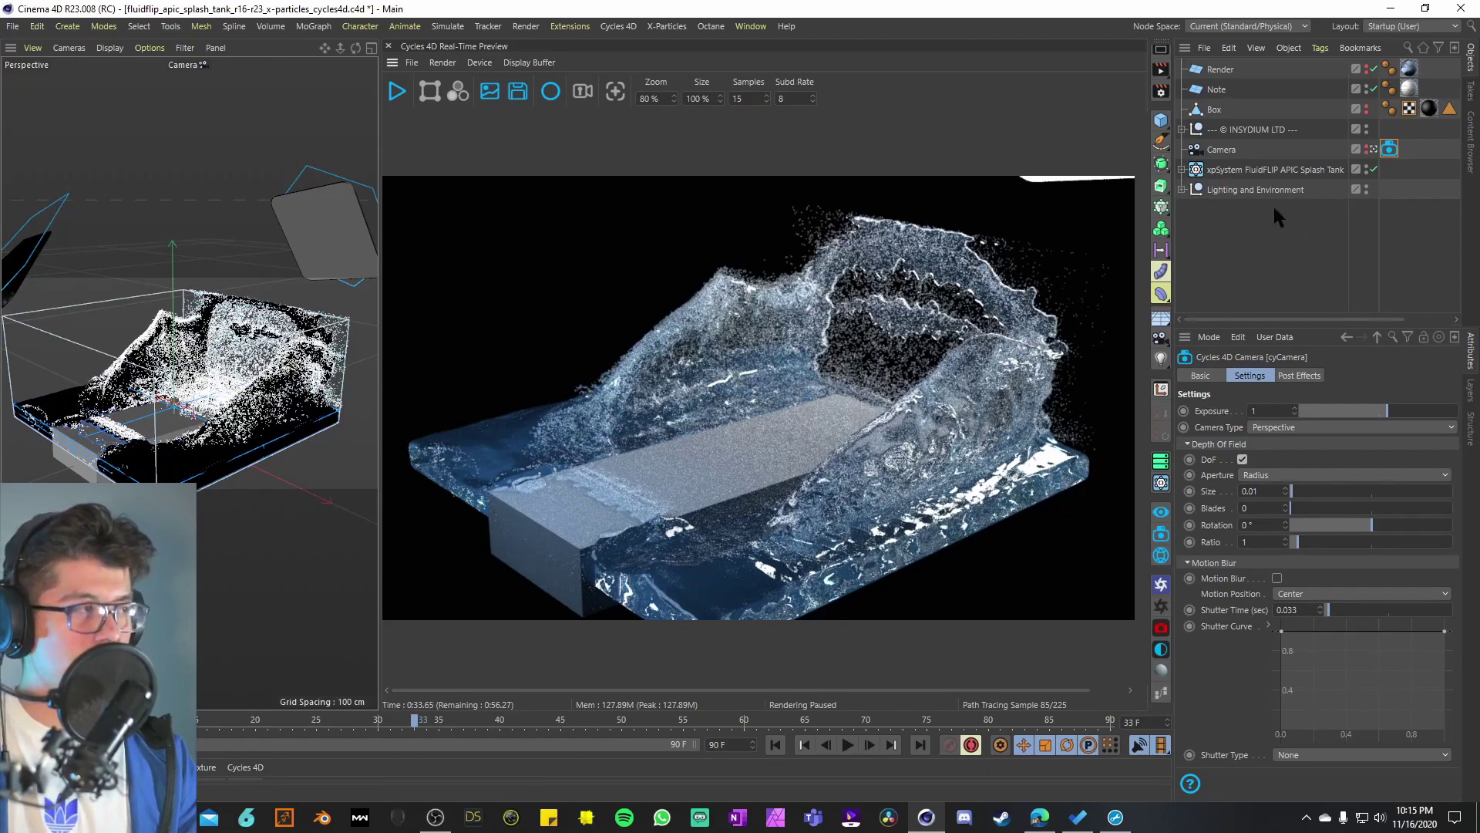
click(1182, 170)
scroll(1263, 216, down, 3)
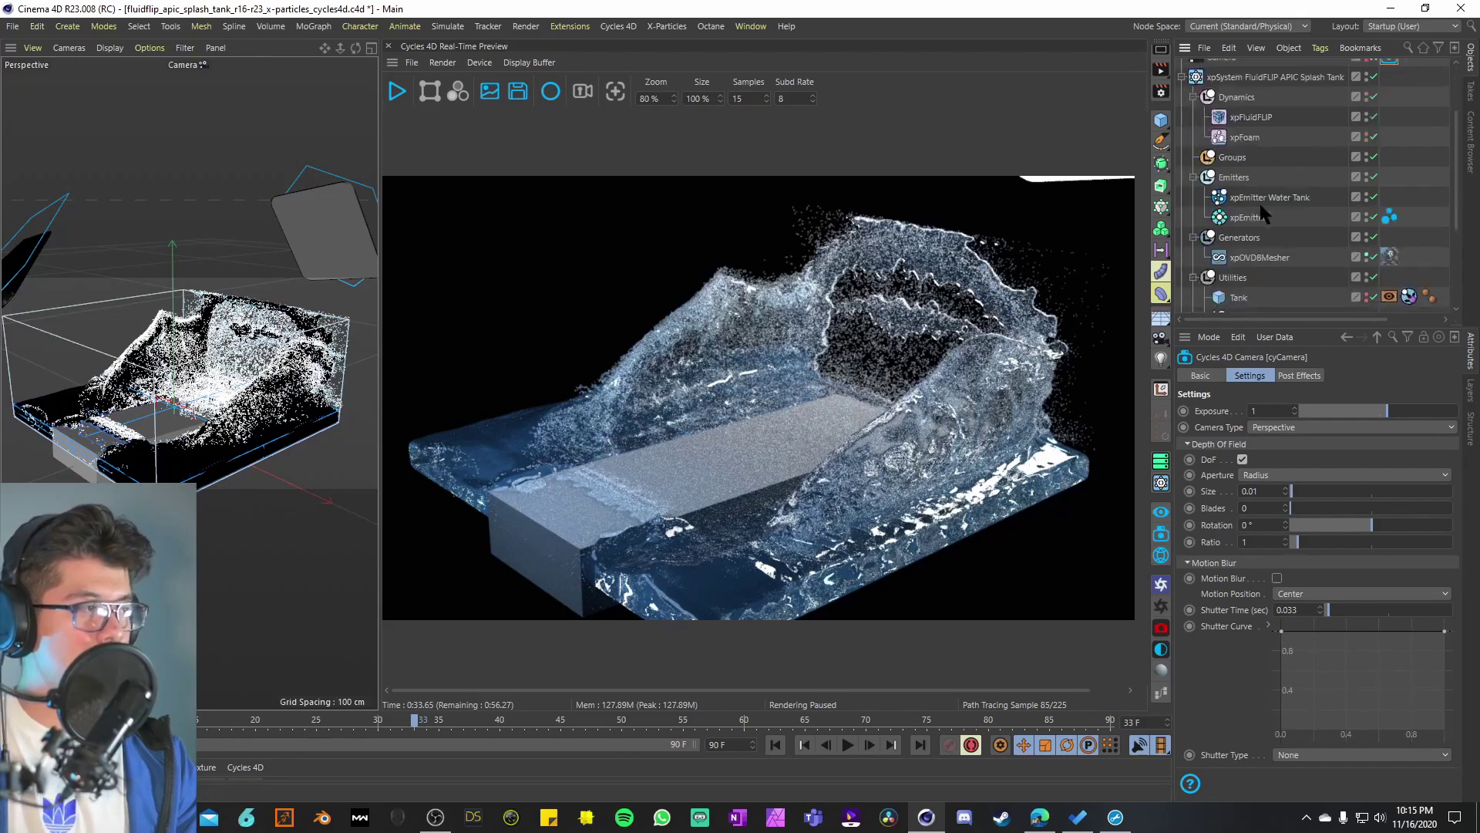
click(1373, 257)
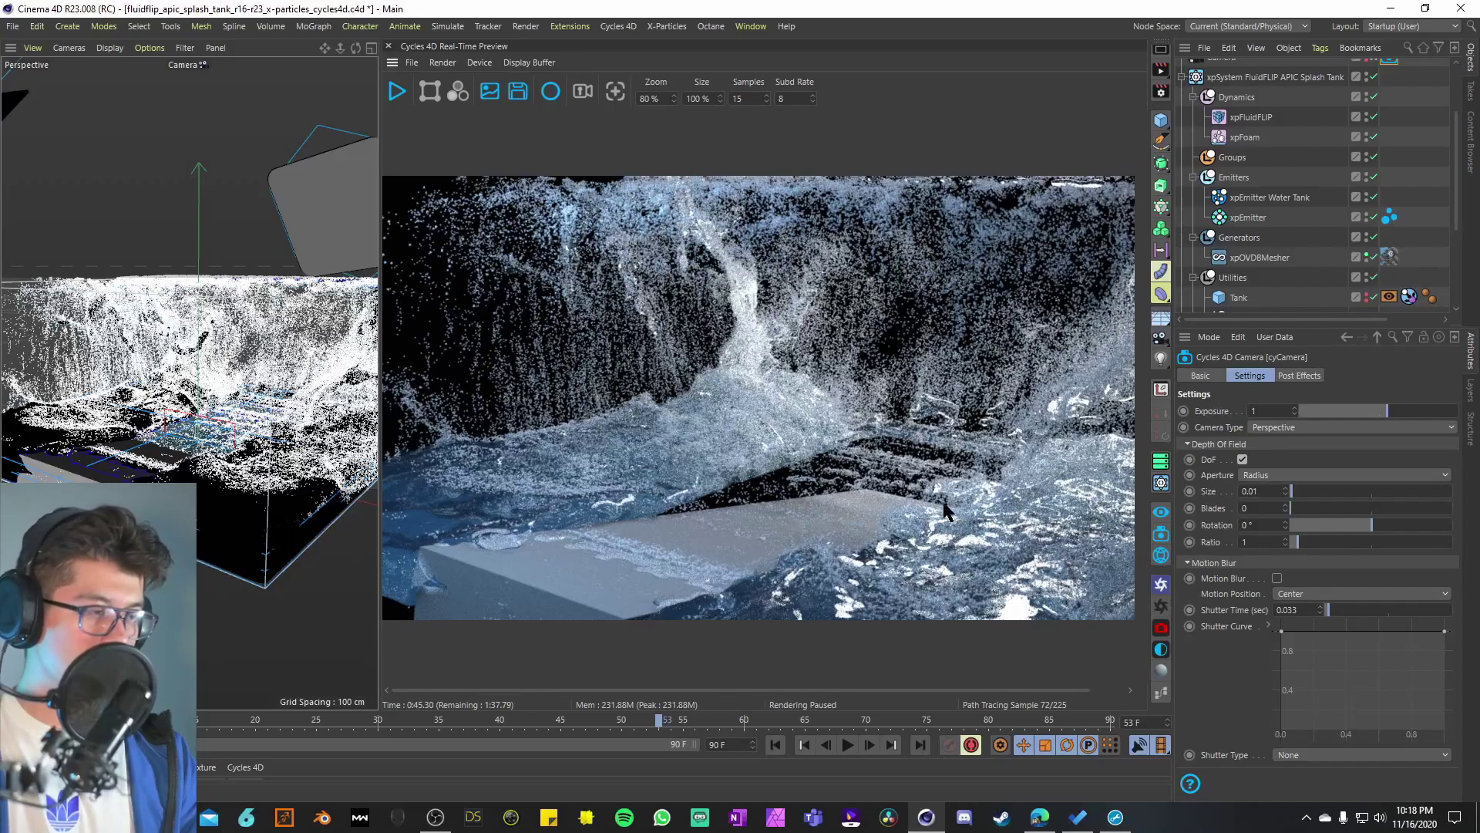
click(1243, 137)
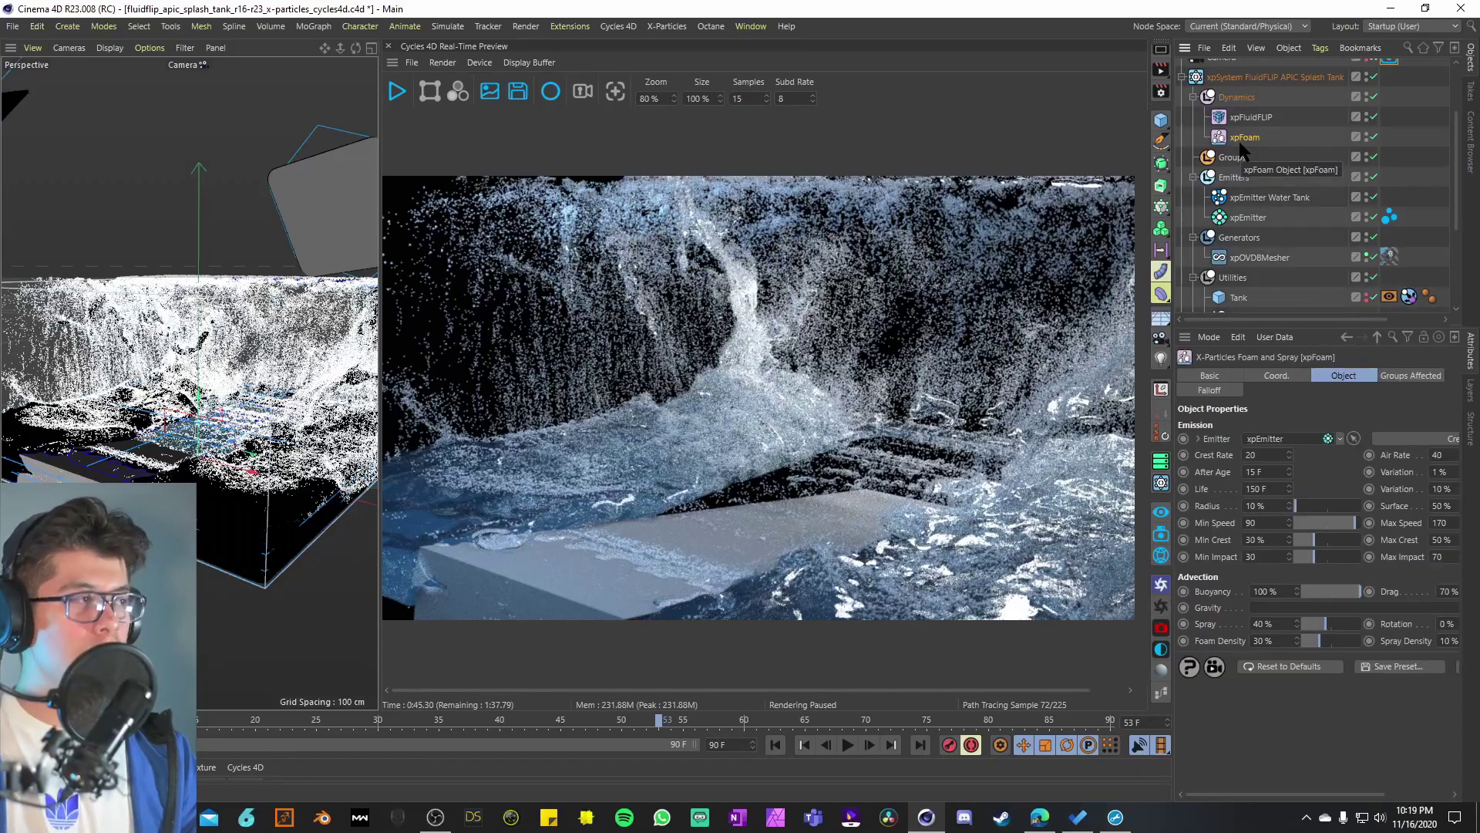
key(Up)
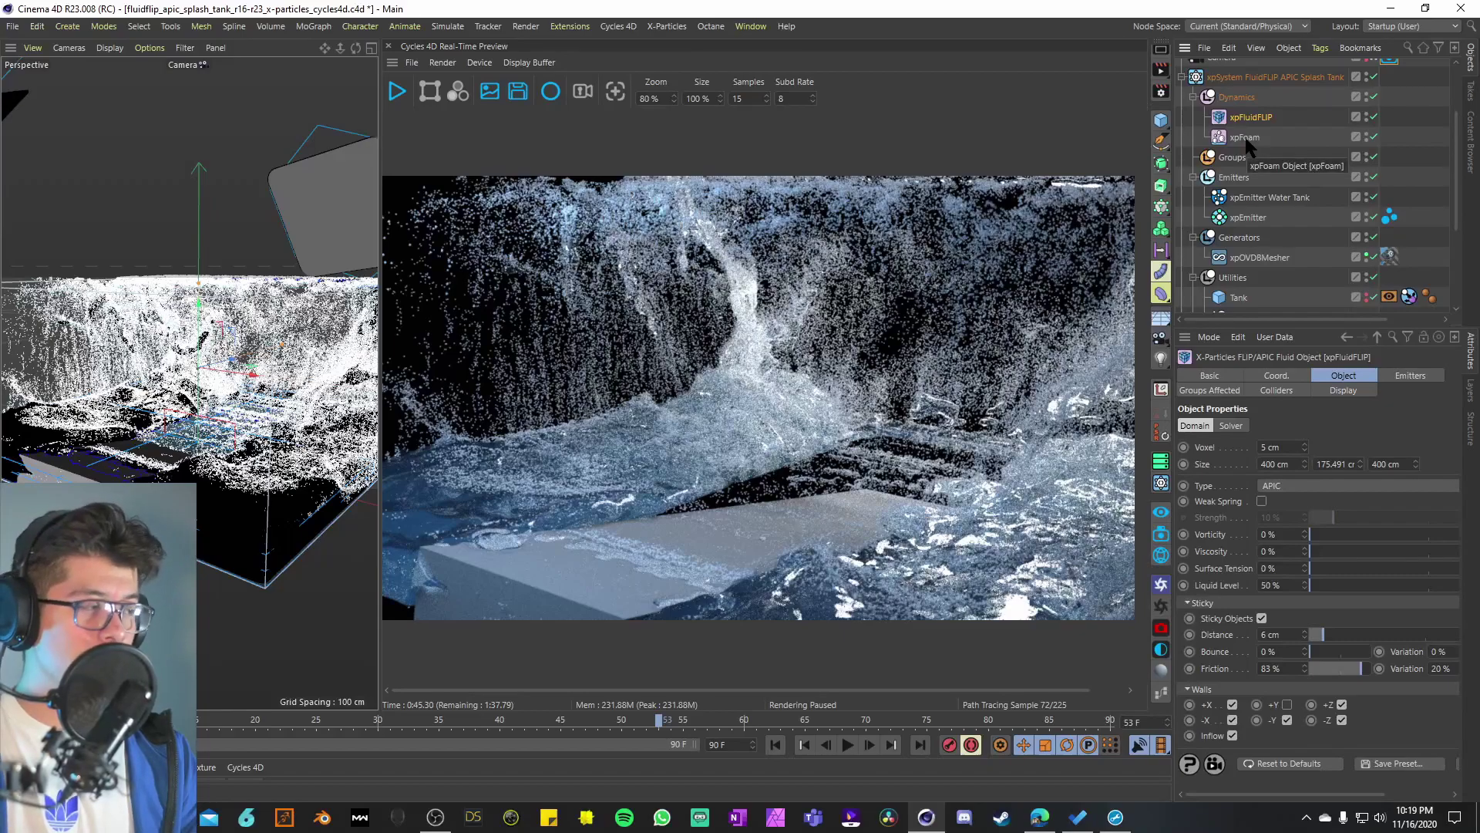
click(1245, 139)
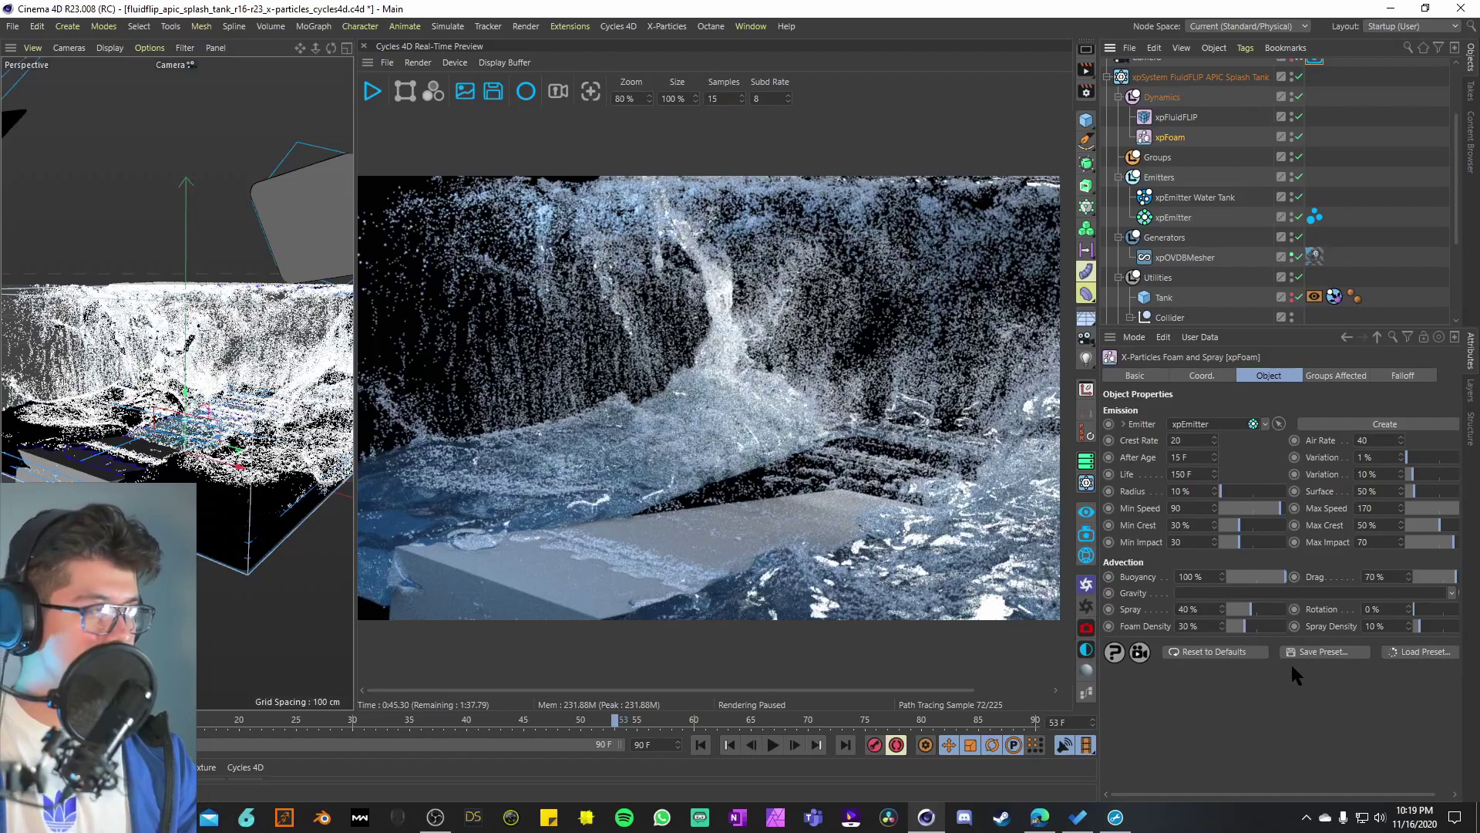
click(1176, 117)
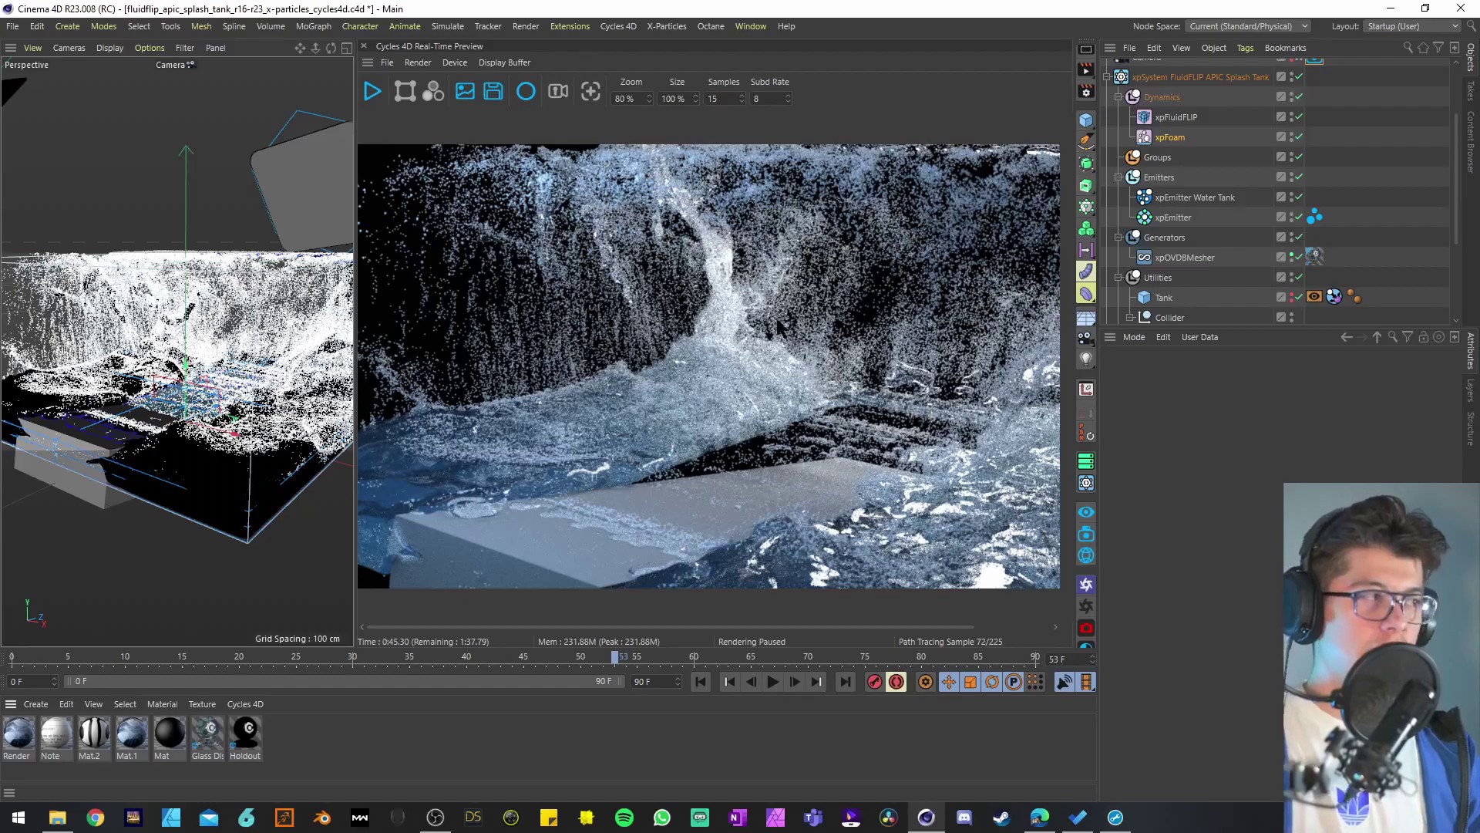
Step: Inspect the Glass Dispersion material's colour, 0.76 density and absorption colour, then enlarge the Object Manager list
click(208, 734)
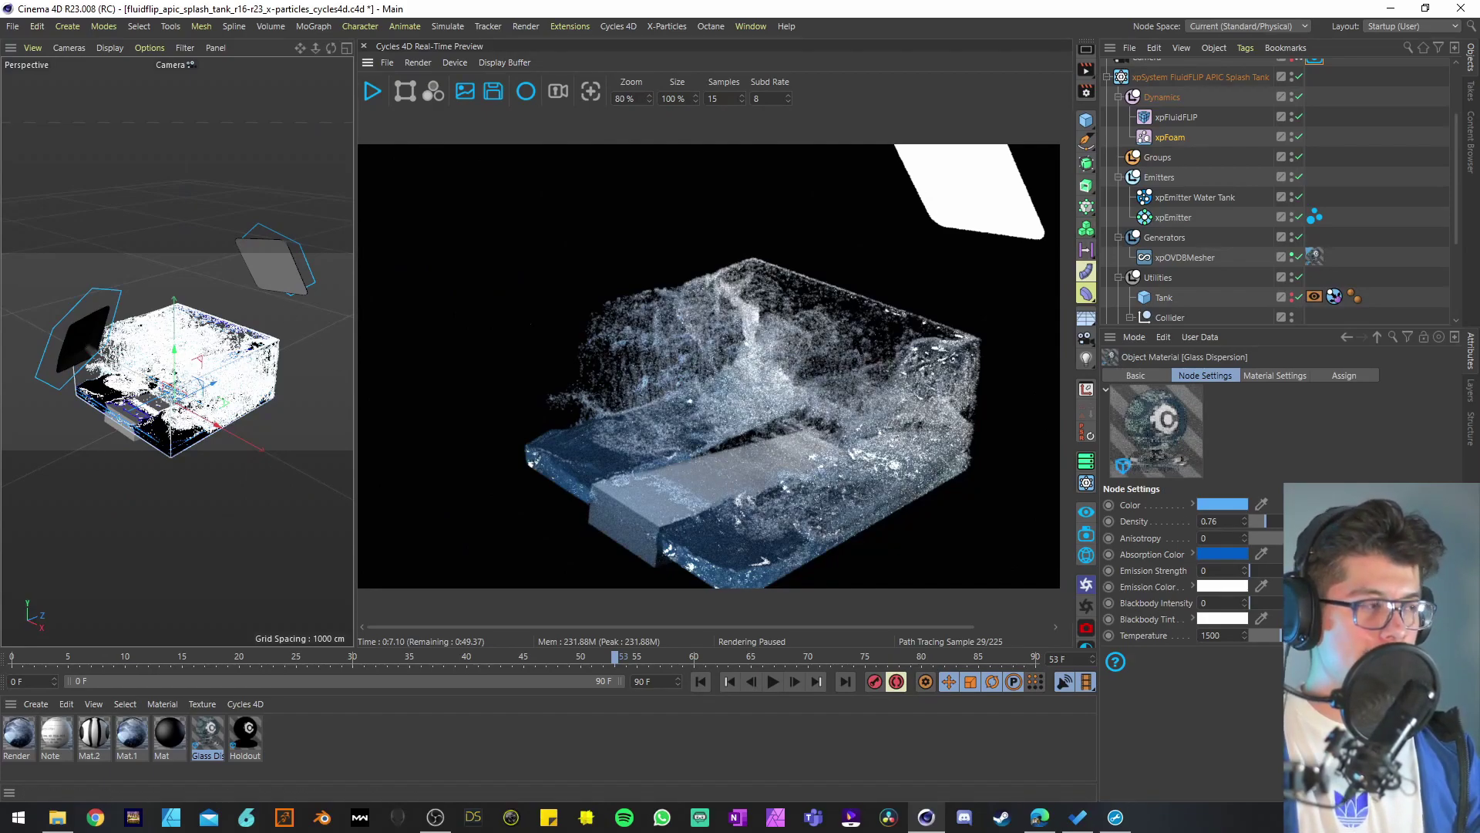
scroll(1185, 237, down, 2)
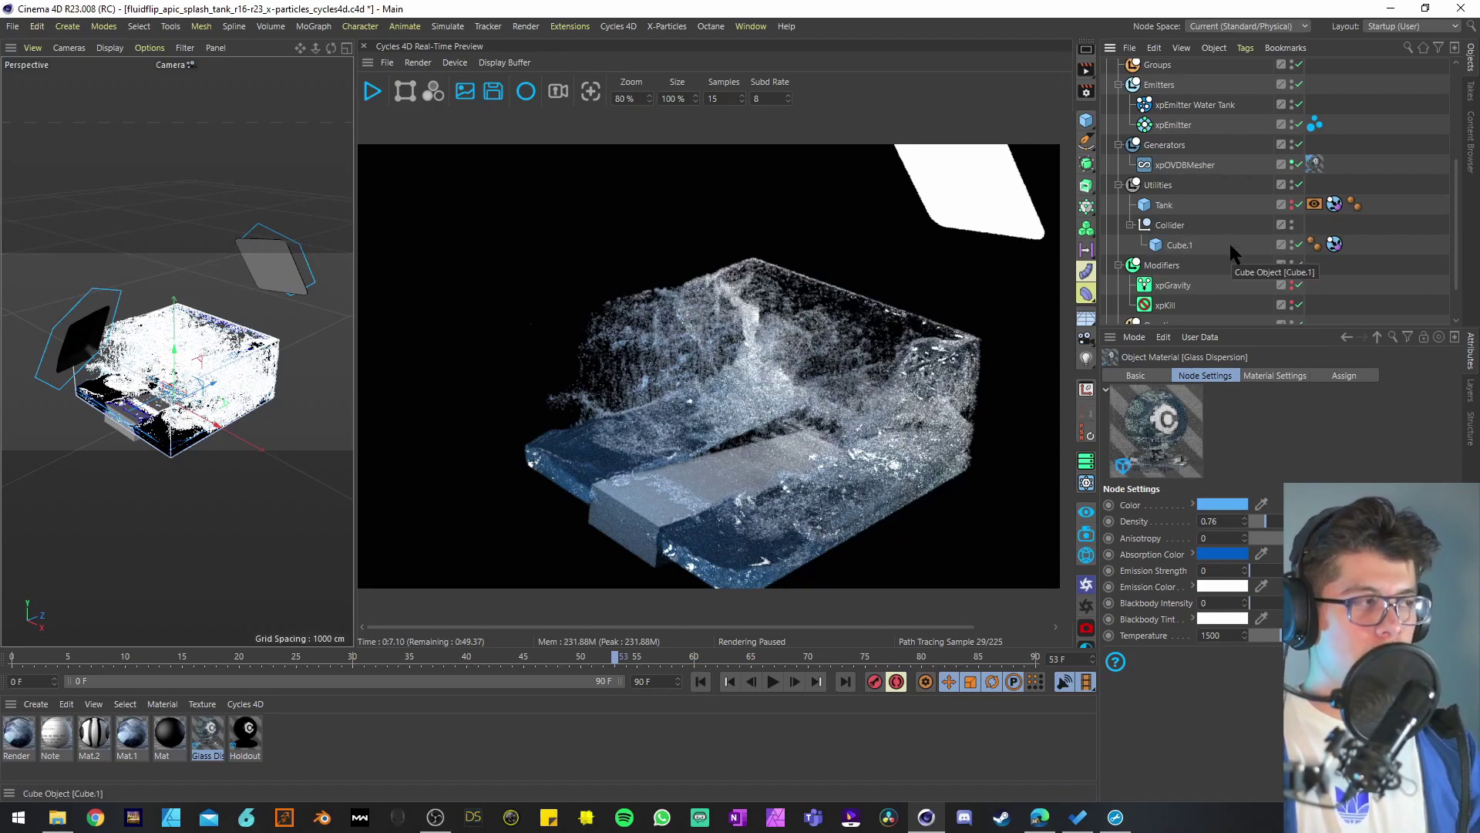
scroll(1187, 224, up, 2)
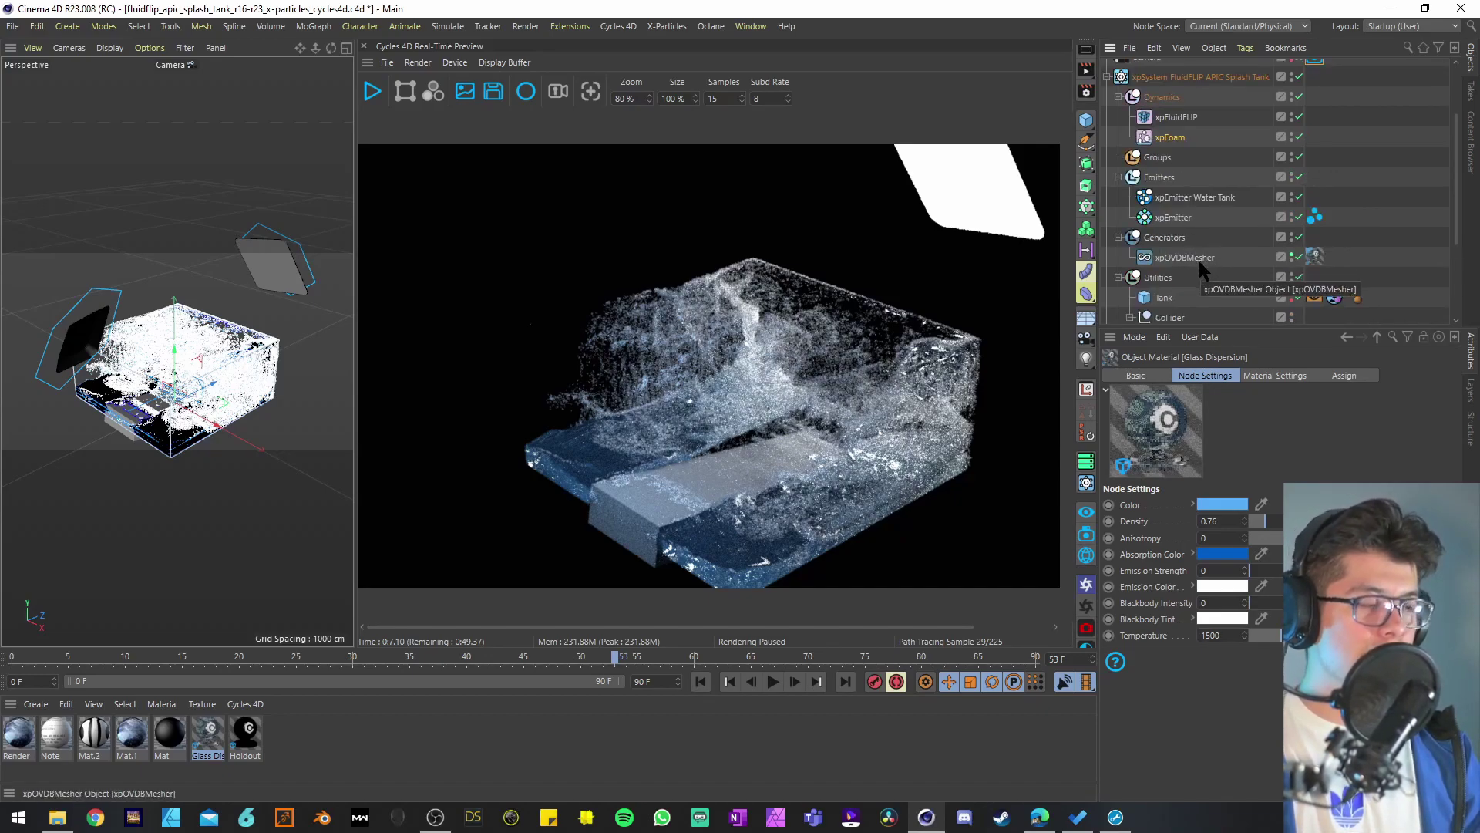
scroll(1199, 259, down, 3)
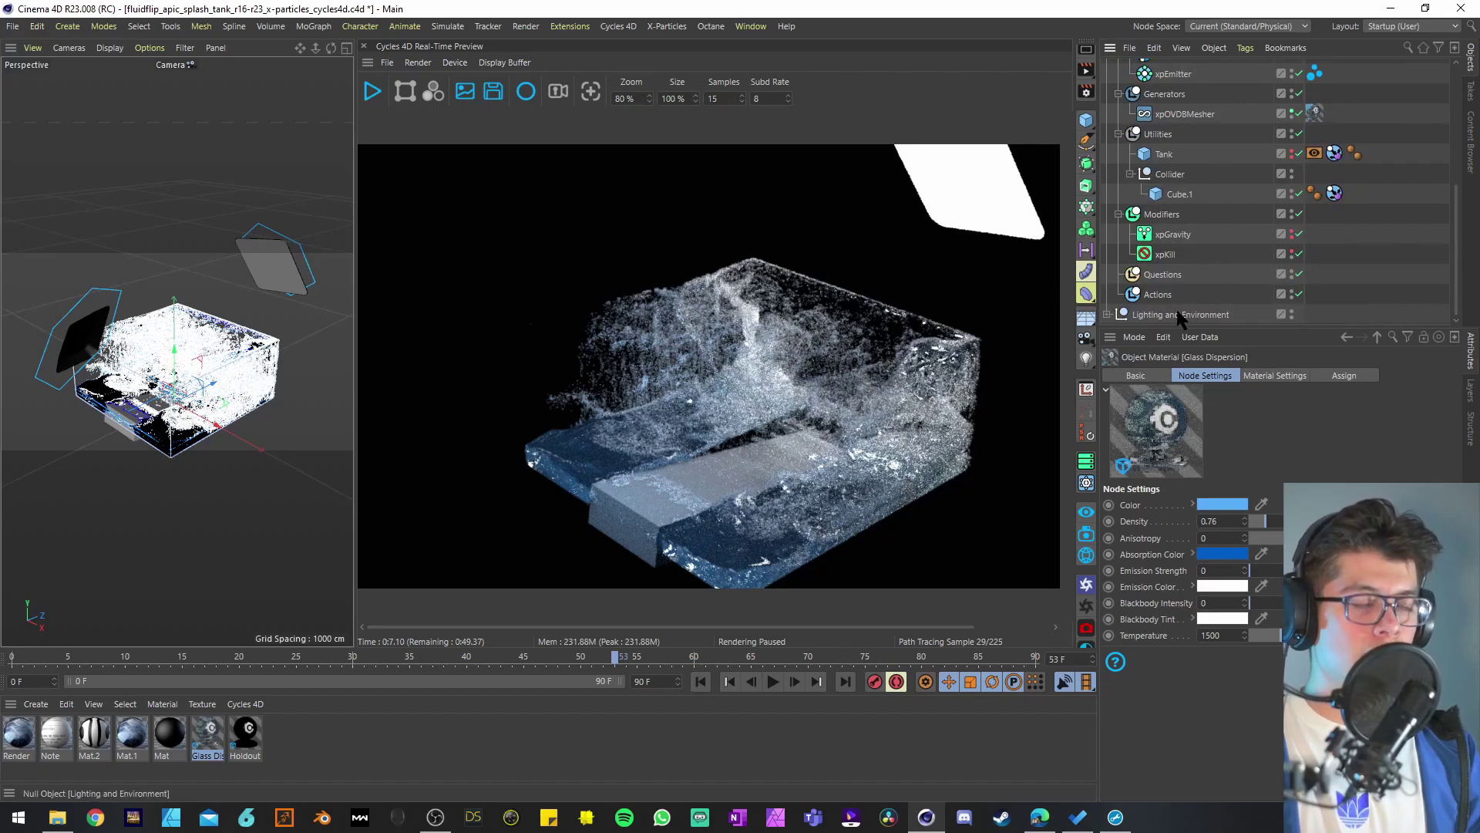
drag(1178, 324, 1203, 485)
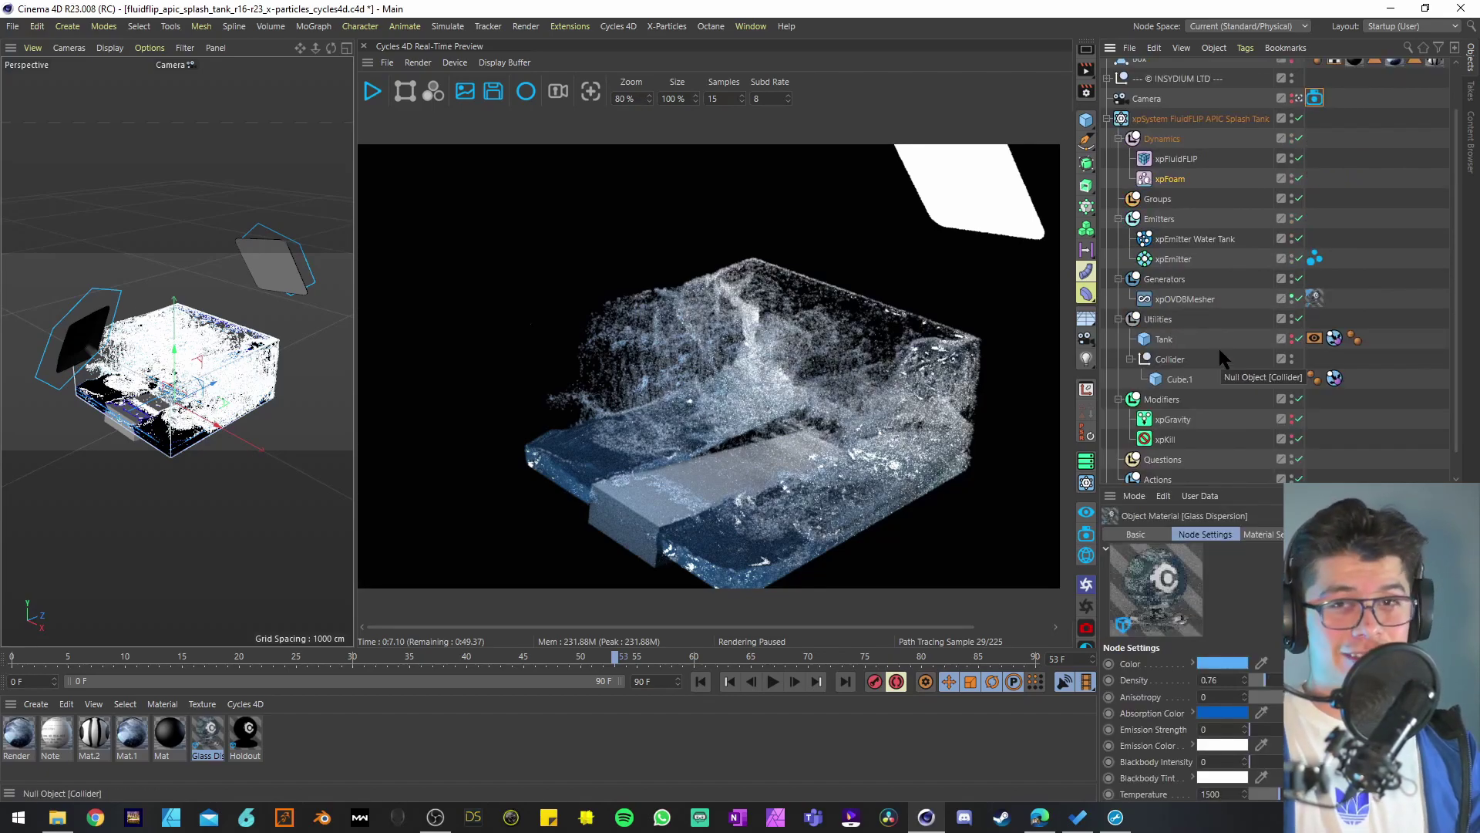